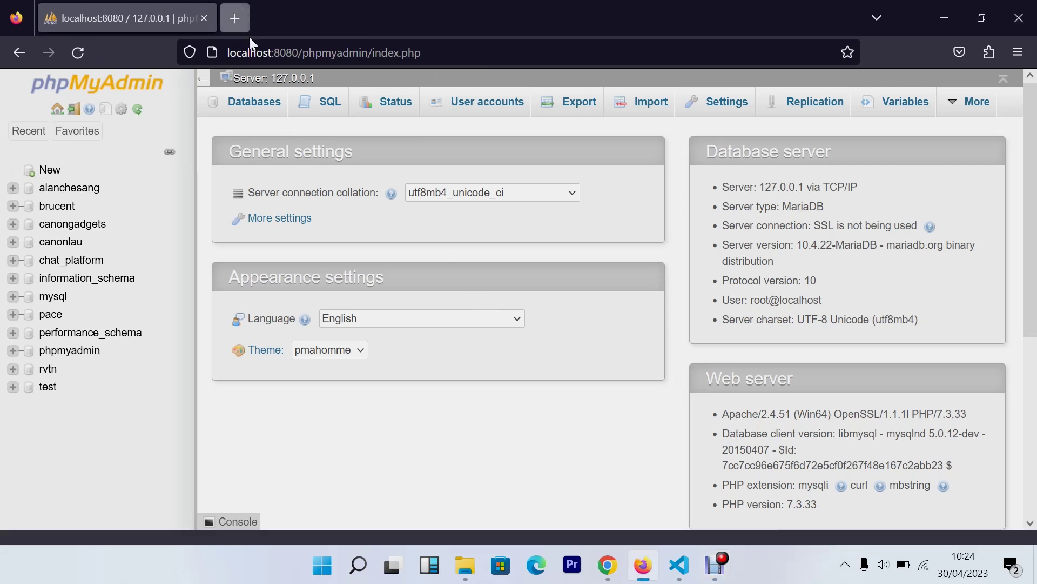
Open a blank new Firefox tab beside the local phpMyAdmin tab
left_click(236, 16)
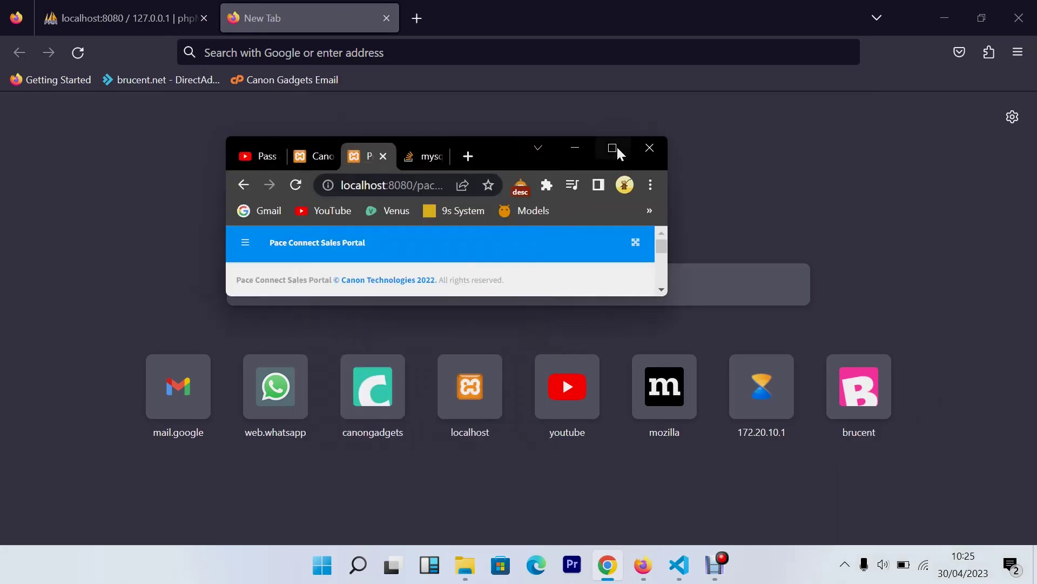
Maximize Chrome, review the local Canon Library bookstore home page, then return to Firefox
left_click(619, 150)
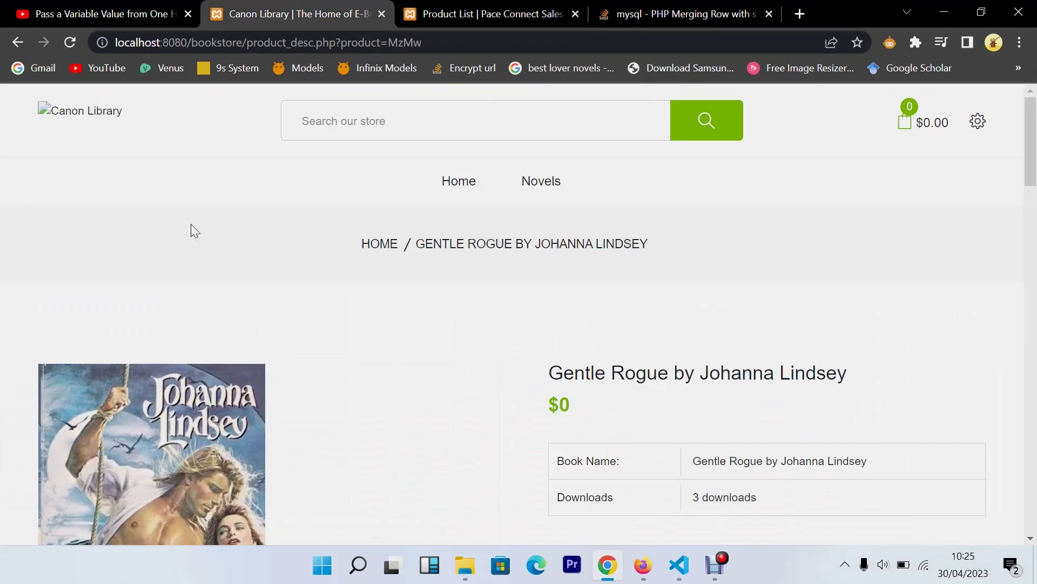
left_click(382, 154)
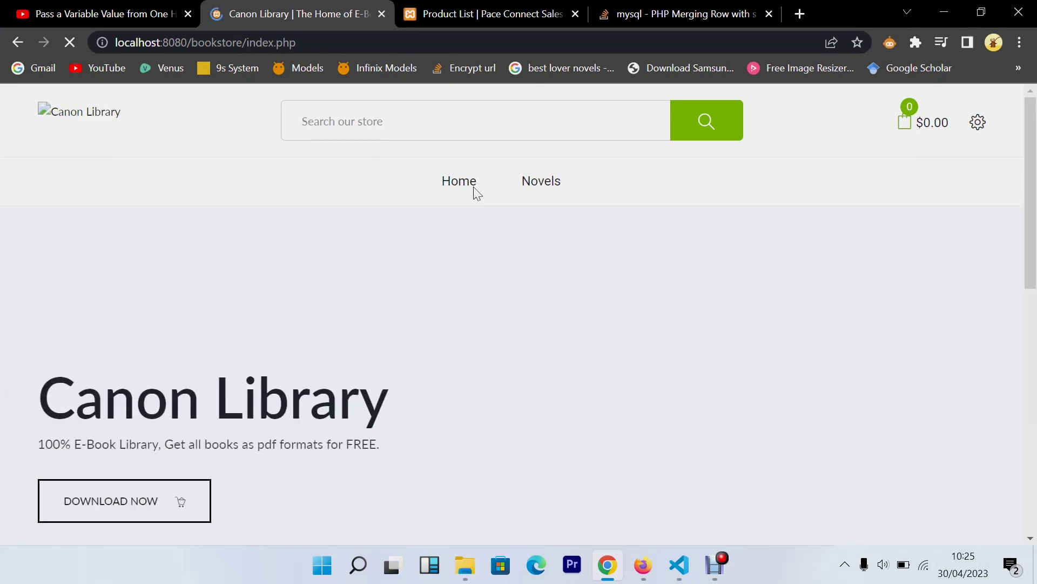
scroll(568, 173, "down", 5)
scroll(567, 173, "down", 10)
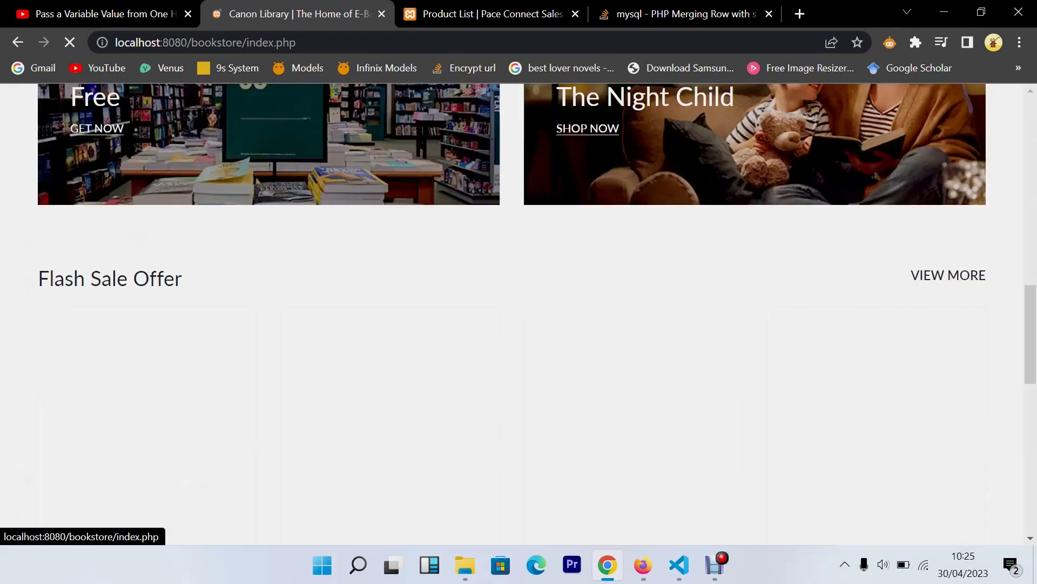
scroll(518, 313, "up", 3)
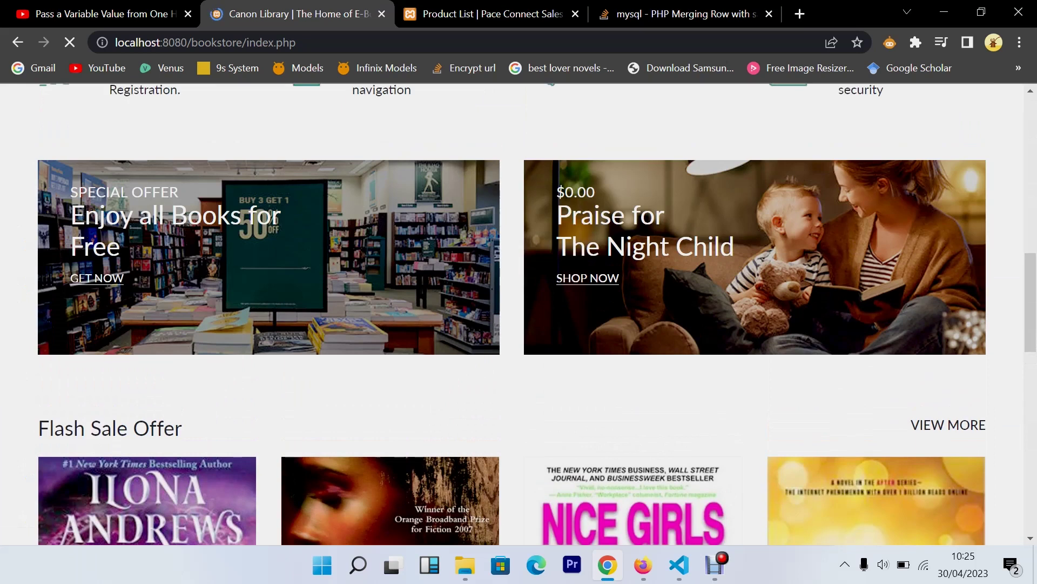
scroll(519, 313, "up", 3)
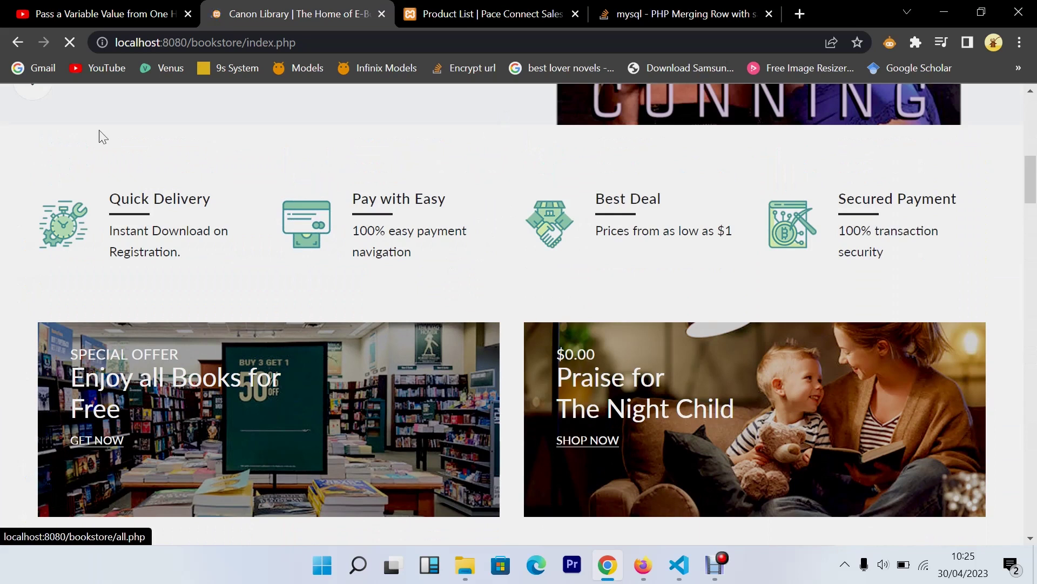
left_click(653, 563)
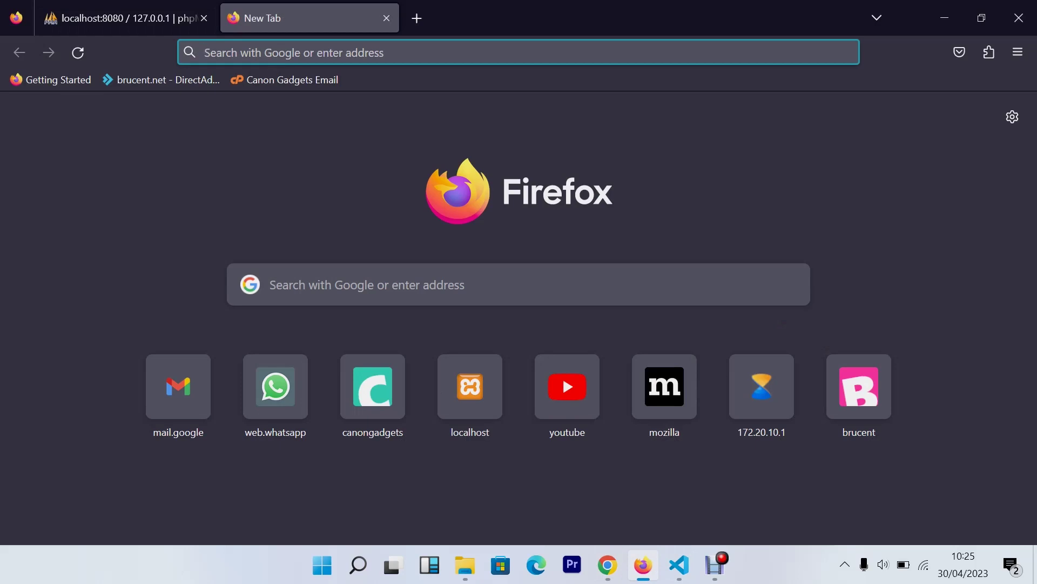
Log in to cPanel at canongadgets.com:2083 with the account username and password
type("canongadgets.com:2083")
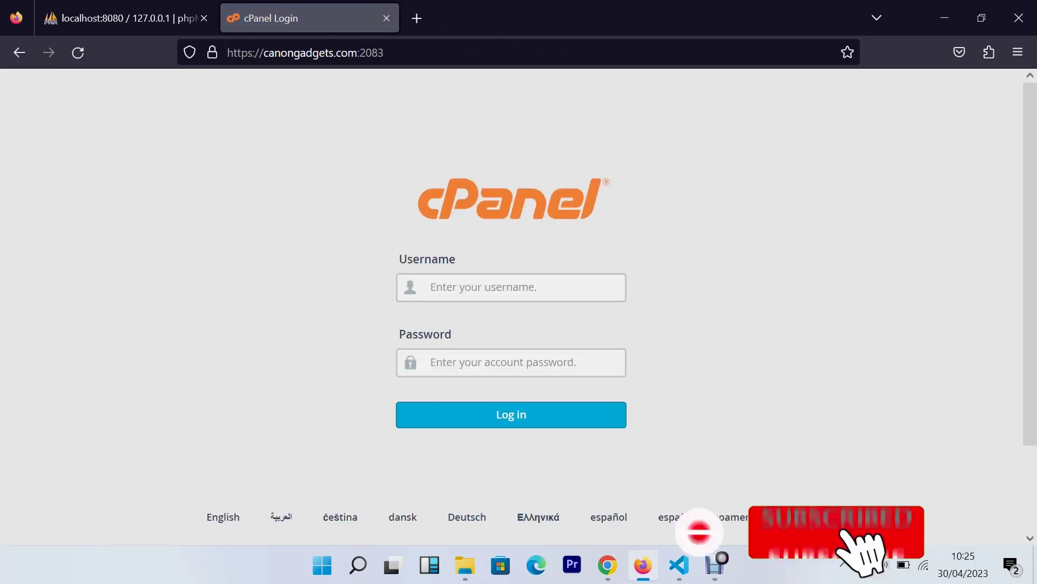
type("canongad")
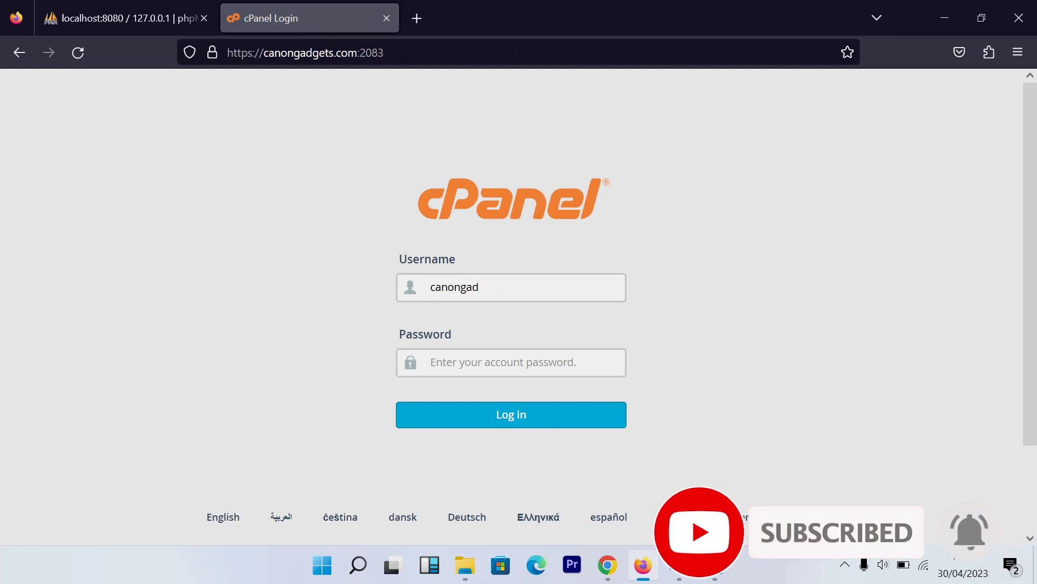
key("Tab")
type("*")
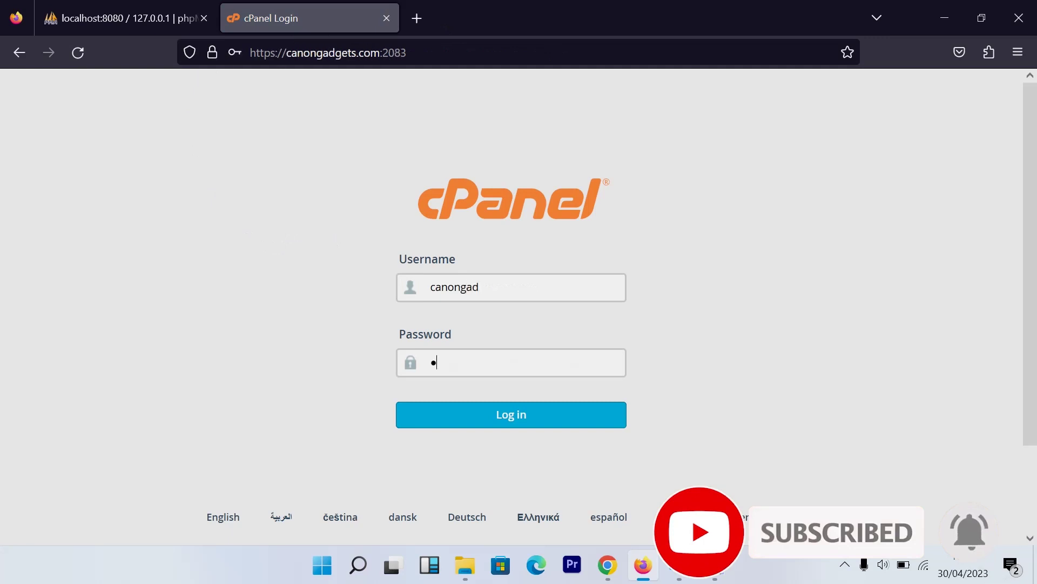
type("*")
key("BackSpace")
key("BackSpace")
type("**")
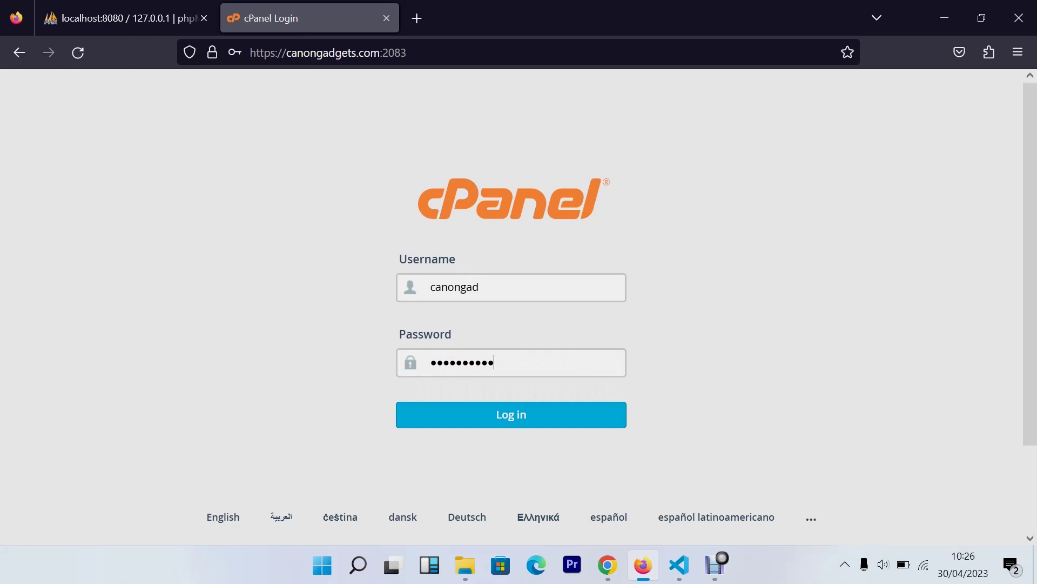
key("Return")
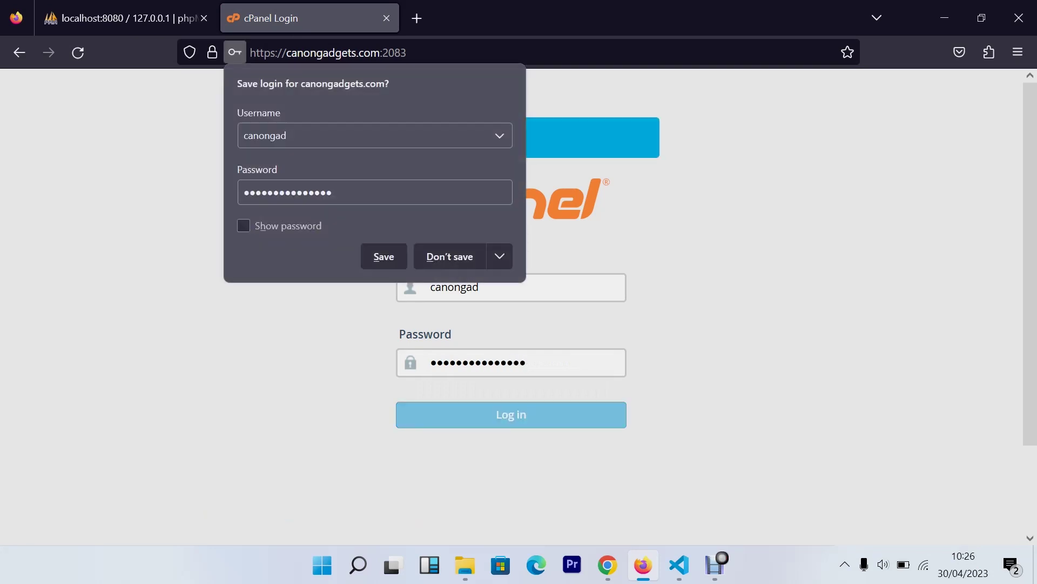
Decline Firefox's save-login prompt and open File Manager from the Files section
left_click(471, 250)
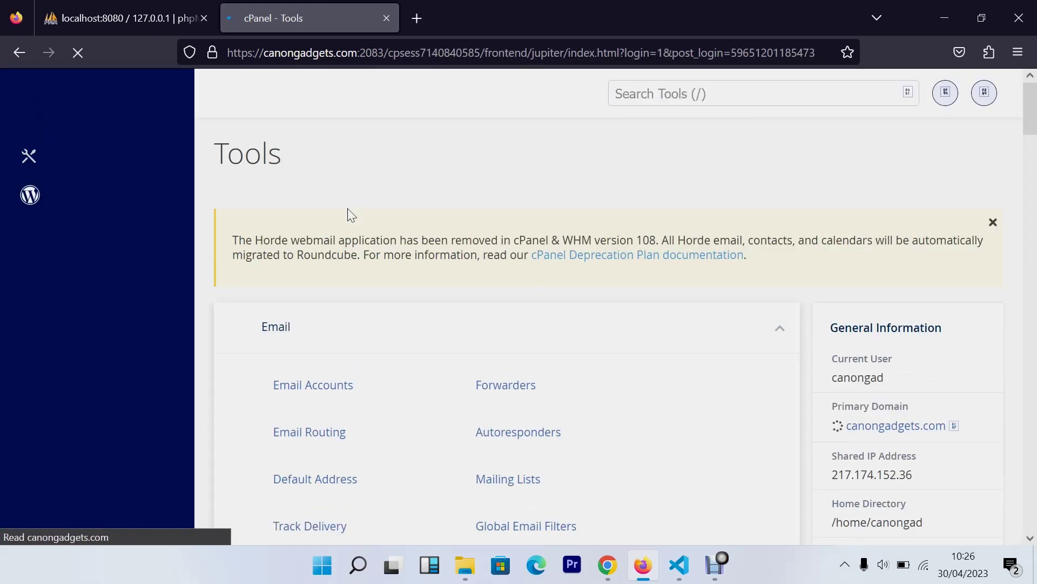
scroll(351, 215, "down", 3)
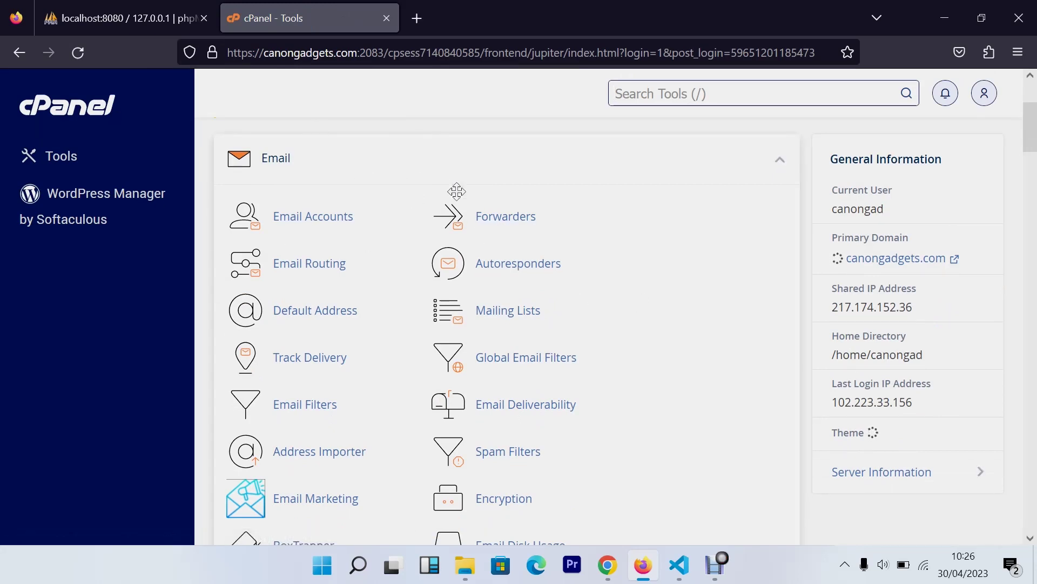
scroll(457, 190, "down", 7)
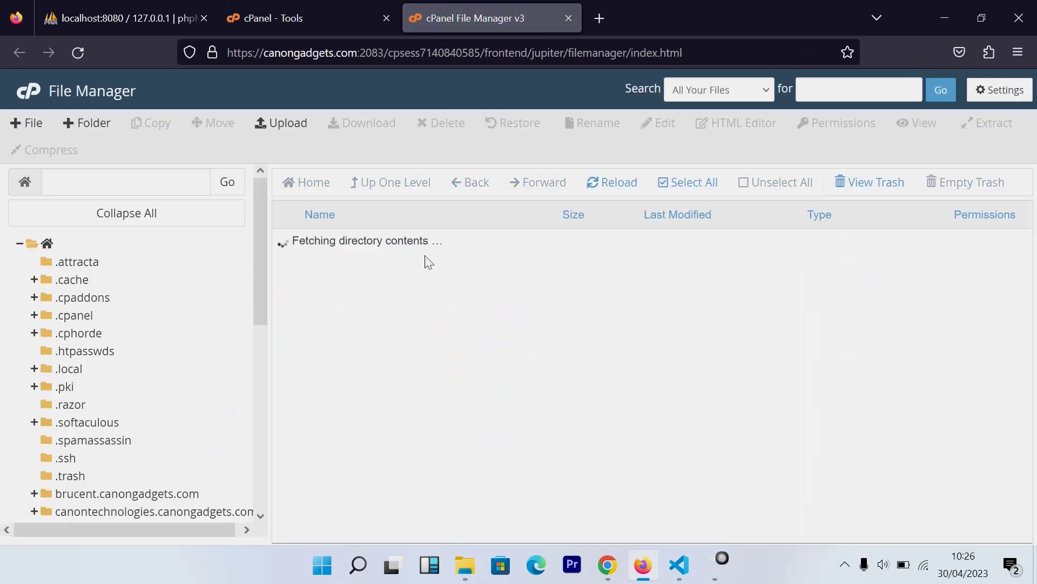
scroll(432, 312, "down", 5)
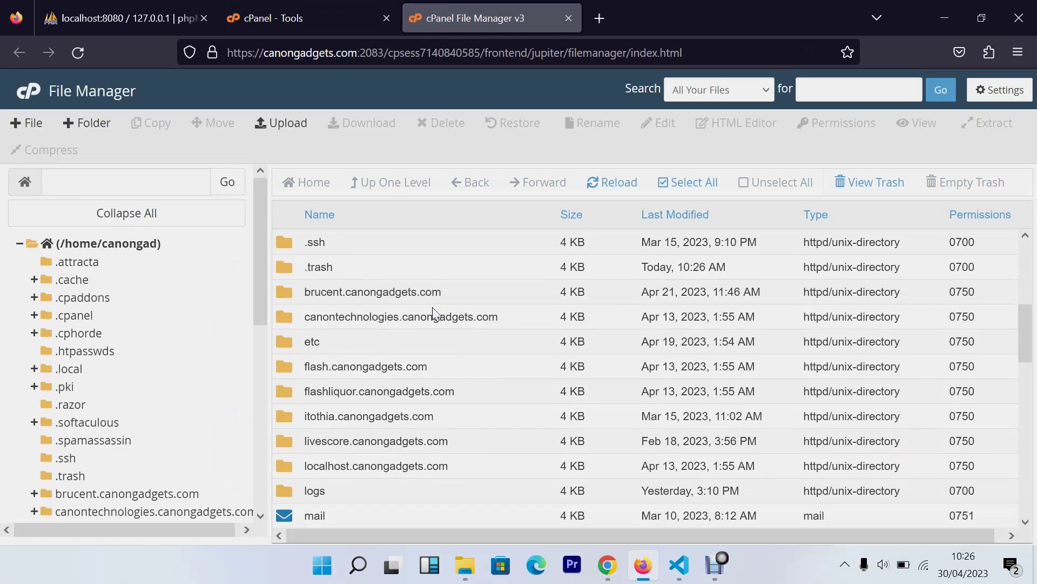
scroll(432, 313, "down", 10)
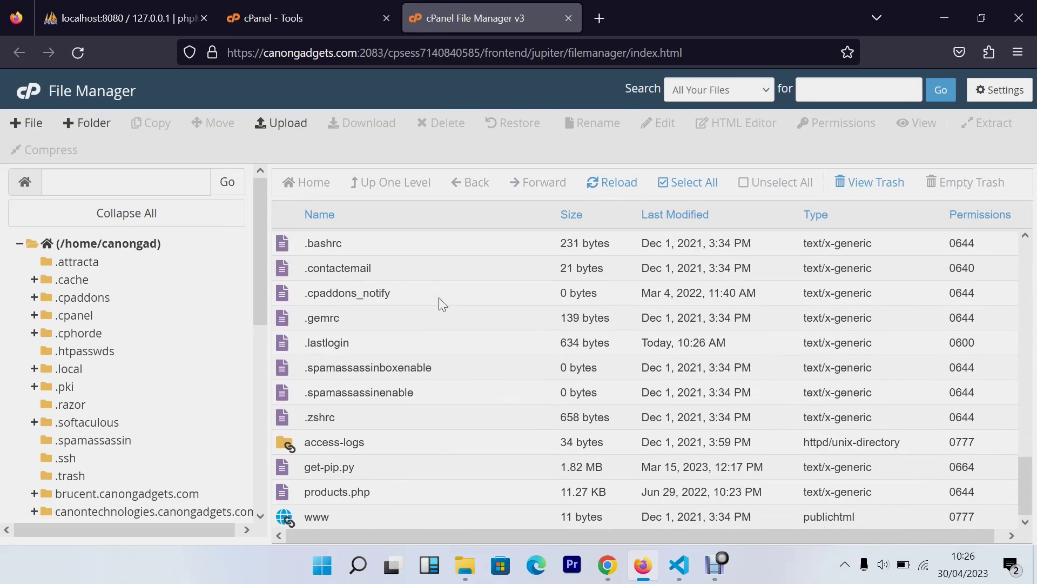
left_click(342, 516)
scroll(360, 316, "up", 3)
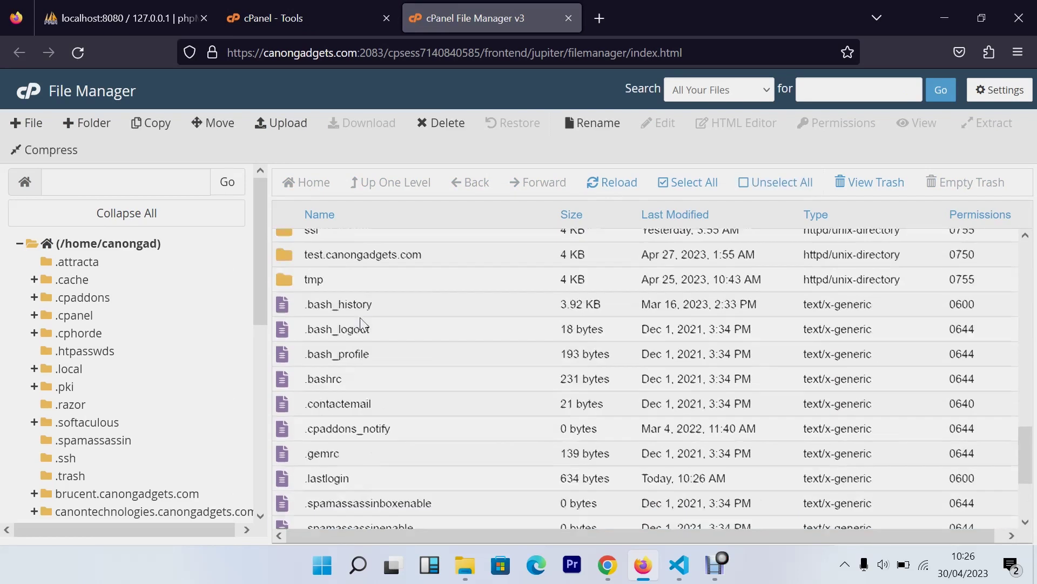
scroll(361, 325, "up", 3)
Look inside public_html, then go back up to the account's home directory
double_click(389, 300)
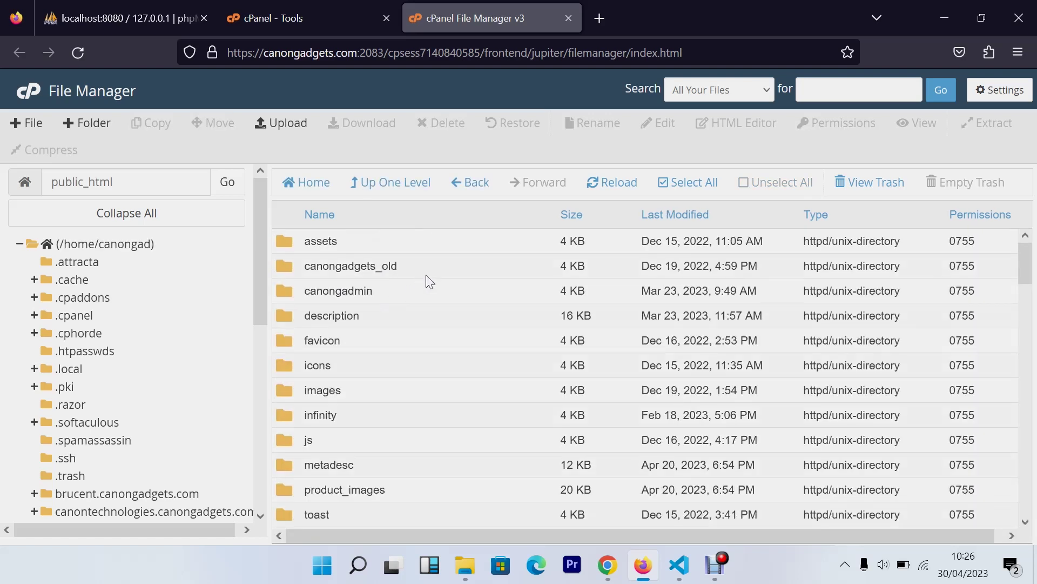
scroll(426, 280, "down", 10)
scroll(430, 282, "up", 4)
scroll(429, 282, "up", 5)
left_click(399, 183)
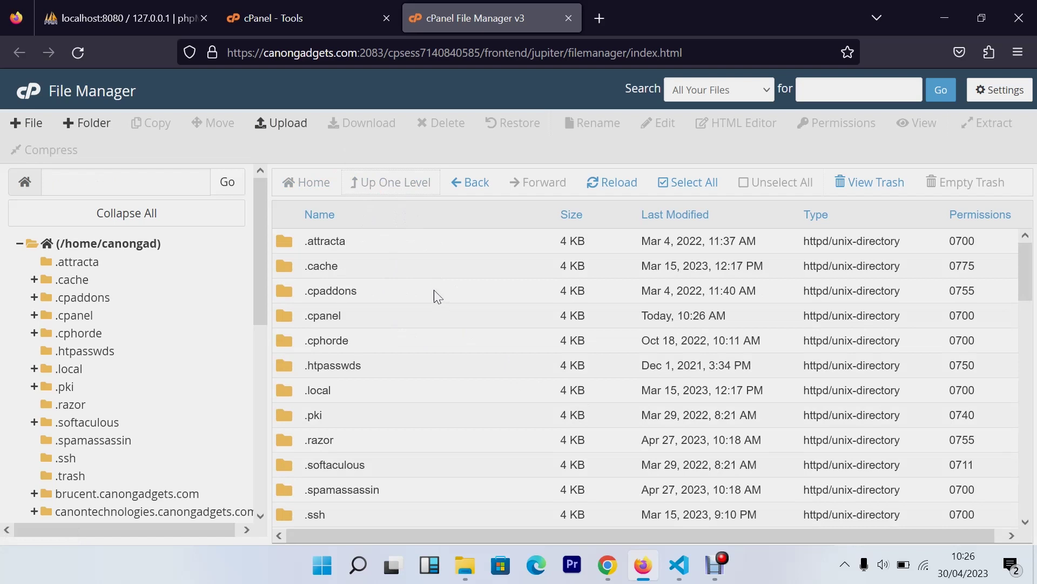
scroll(400, 465, "down", 5)
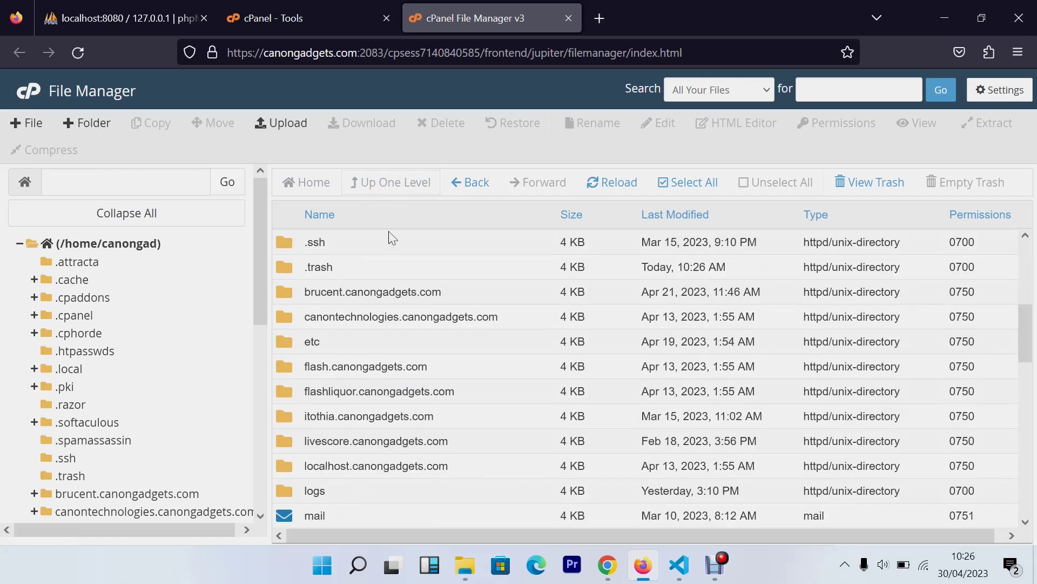
Create the domain library.canongadgets.com under Domains with its own unshared document root
left_click(297, 16)
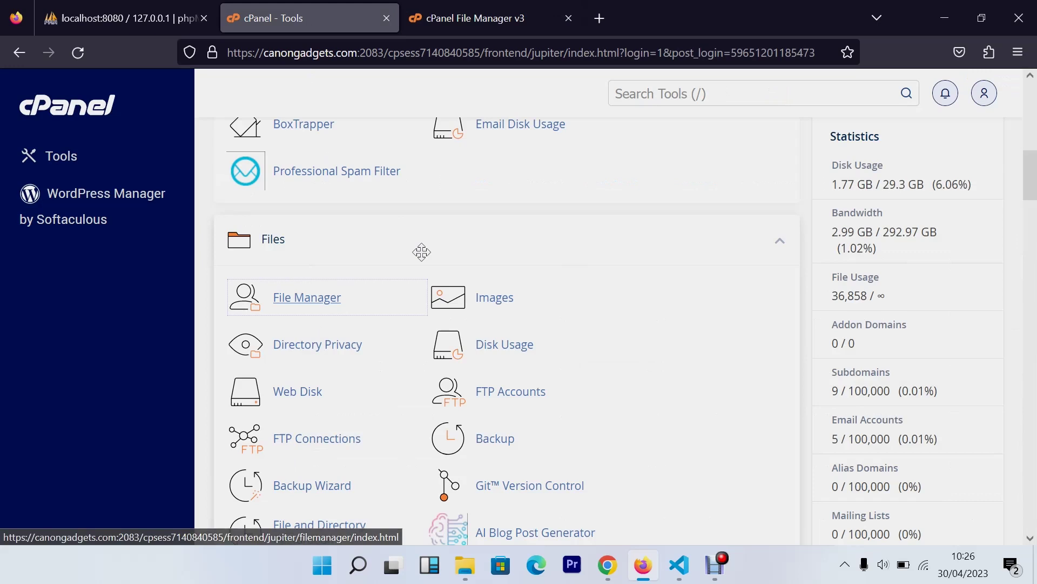
scroll(422, 251, "down", 6)
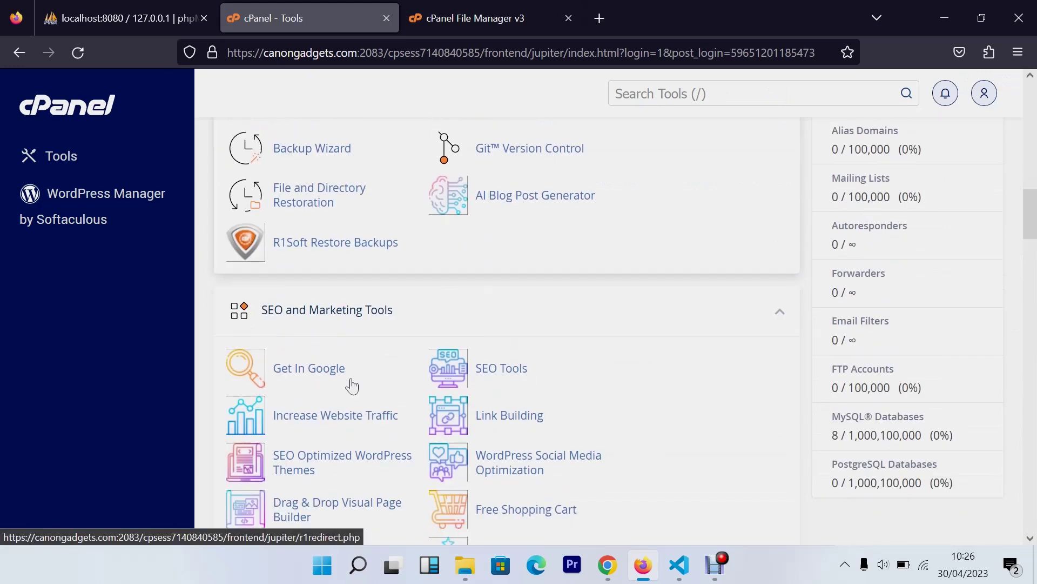
scroll(368, 254, "up", 3)
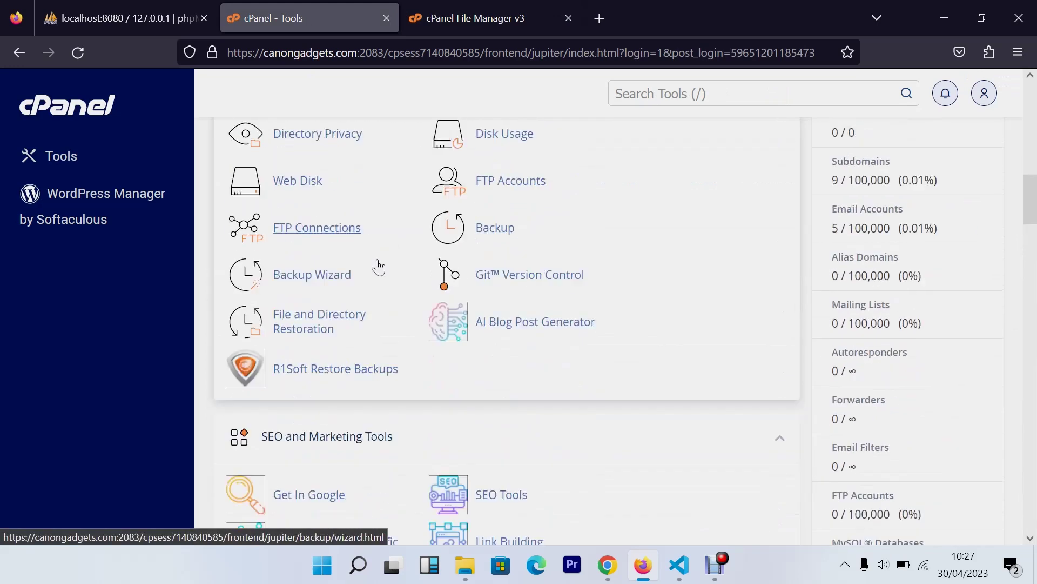
scroll(378, 267, "down", 7)
scroll(378, 267, "down", 5)
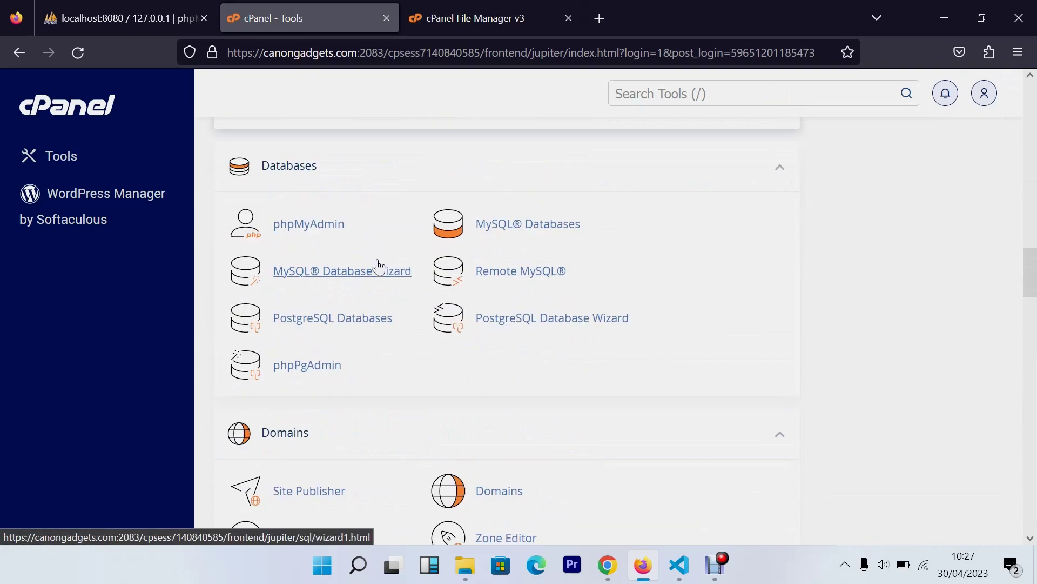
scroll(283, 281, "down", 3)
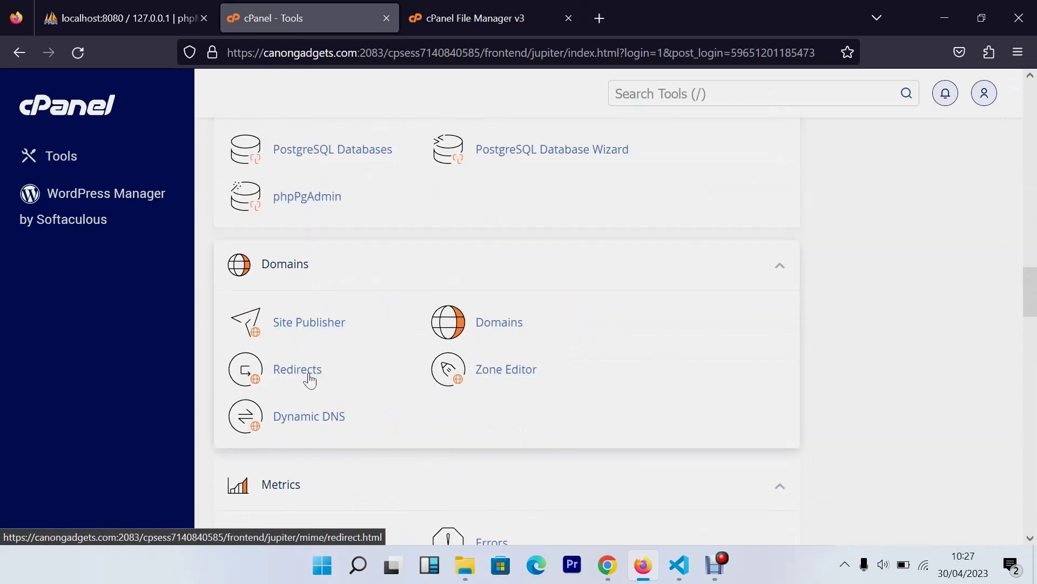
left_click(498, 324)
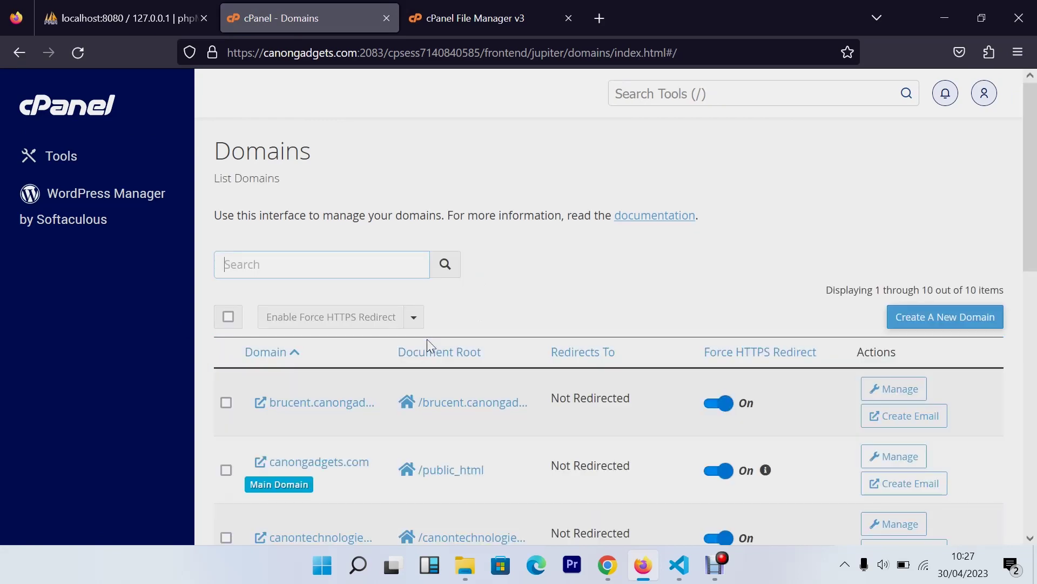
left_click(937, 322)
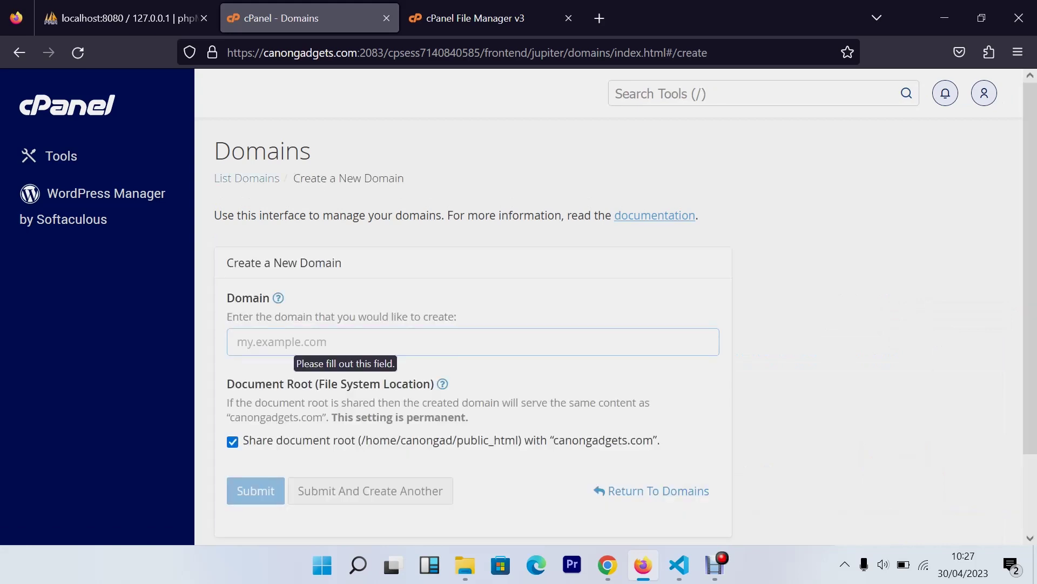
type("lib")
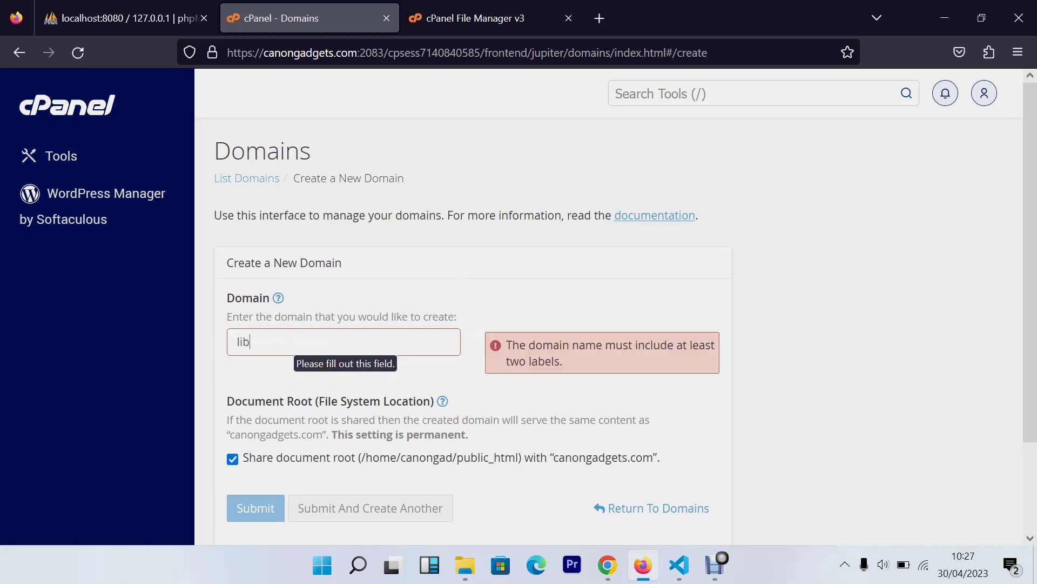
type("rary.canon")
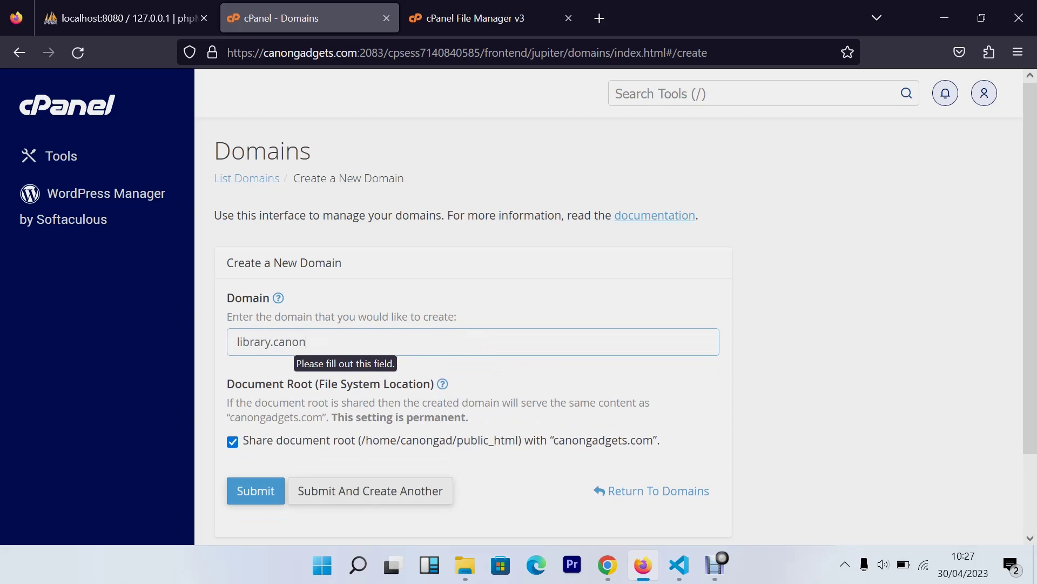
type("gadgets.com")
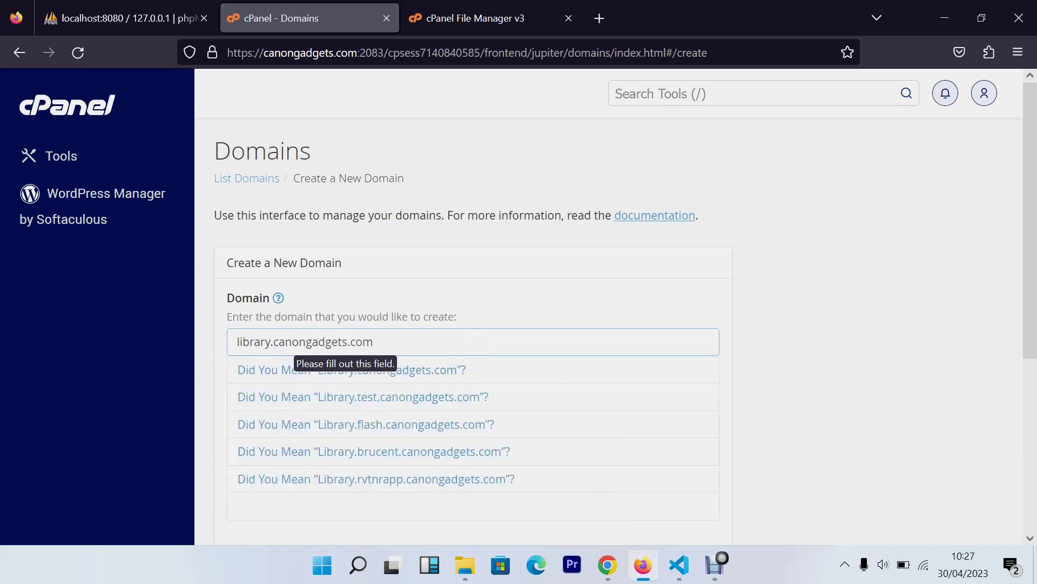
scroll(616, 319, "down", 3)
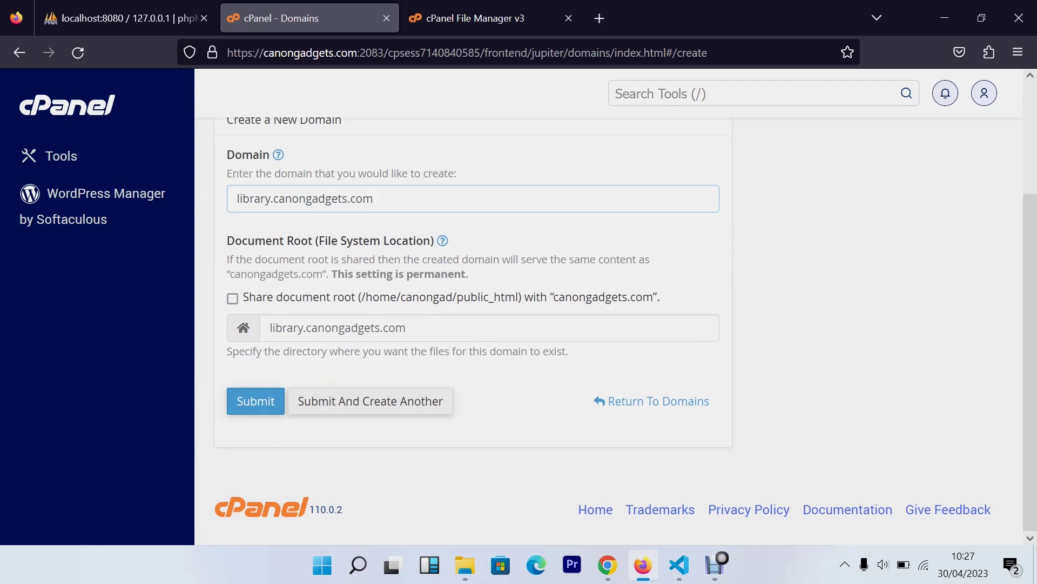
key("ctrl+a")
left_click(256, 401)
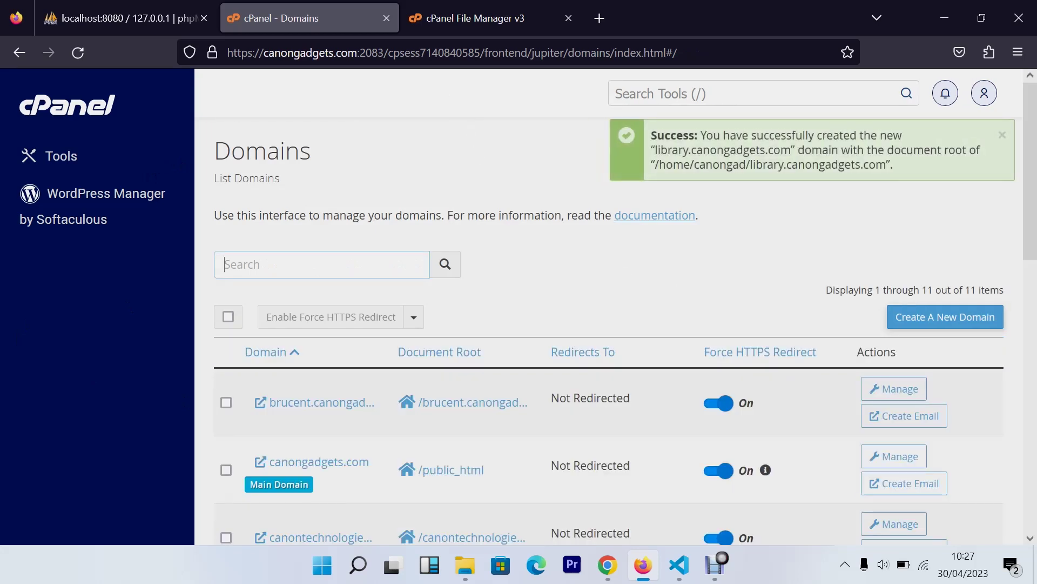
Reload File Manager's home listing and open the library.canongadgets.com folder
left_click(456, 22)
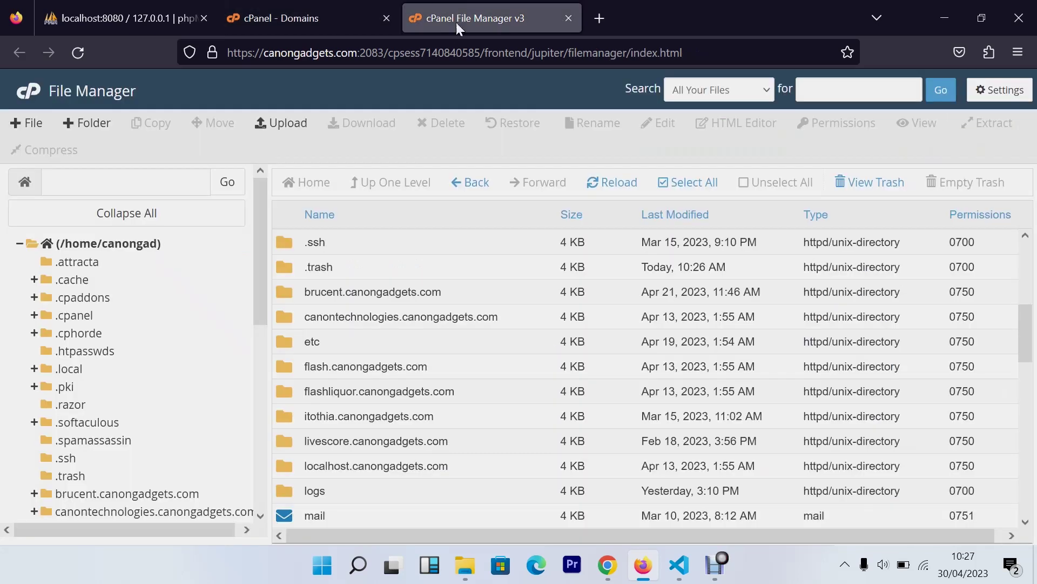
left_click(615, 186)
scroll(430, 415, "down", 10)
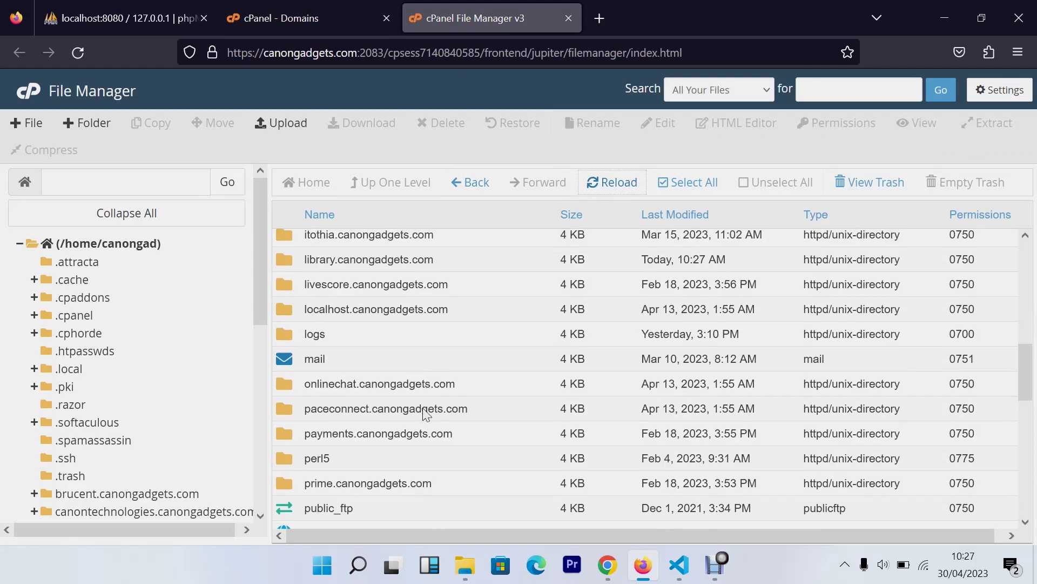
left_click(420, 265)
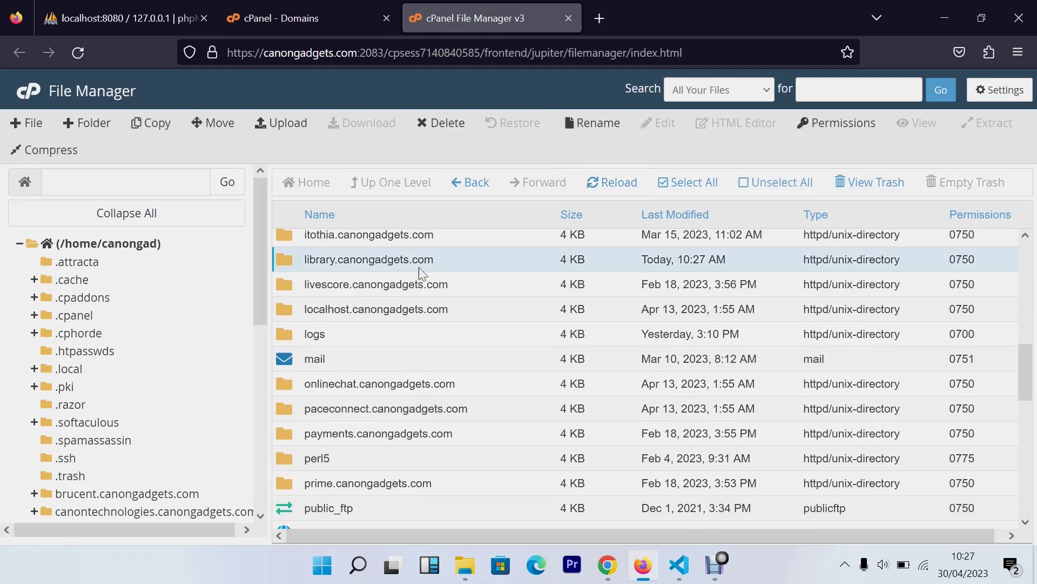
double_click(486, 254)
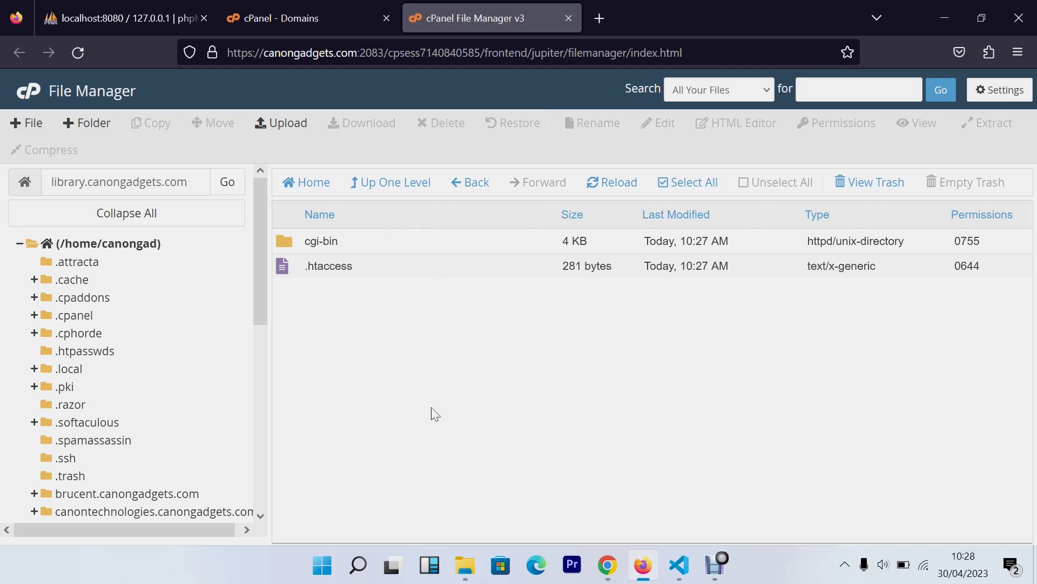
Open File Explorer and navigate to C:\xampp\htdocs
left_click(466, 565)
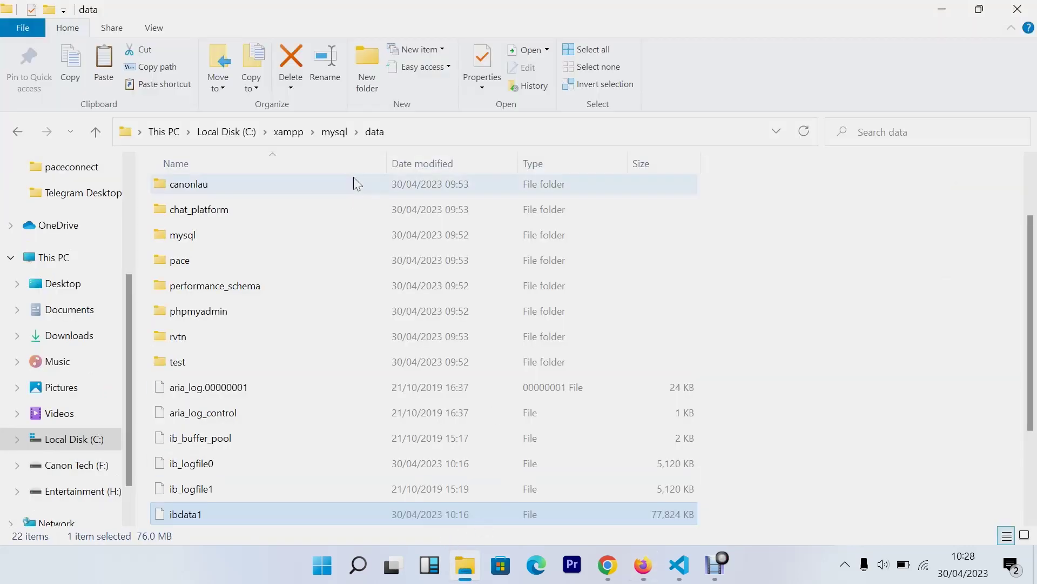
left_click(289, 132)
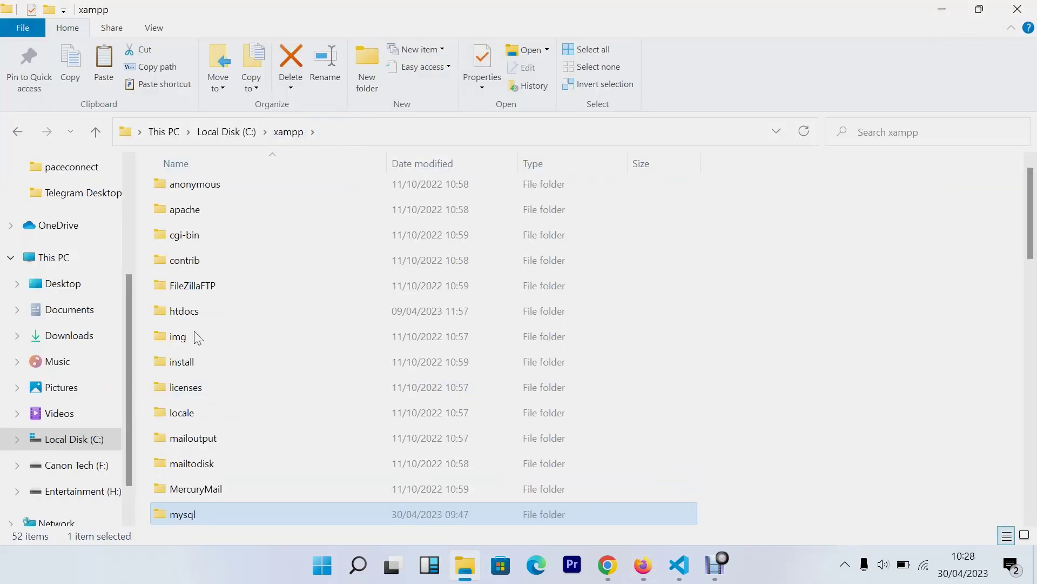
scroll(197, 338, "down", 3)
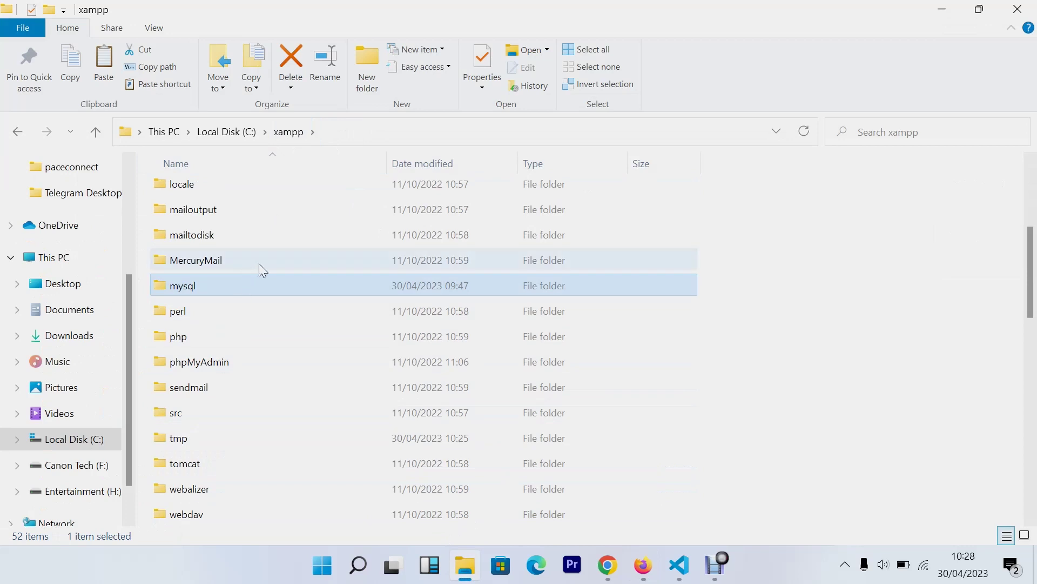
scroll(241, 336, "down", 2)
scroll(242, 328, "up", 2)
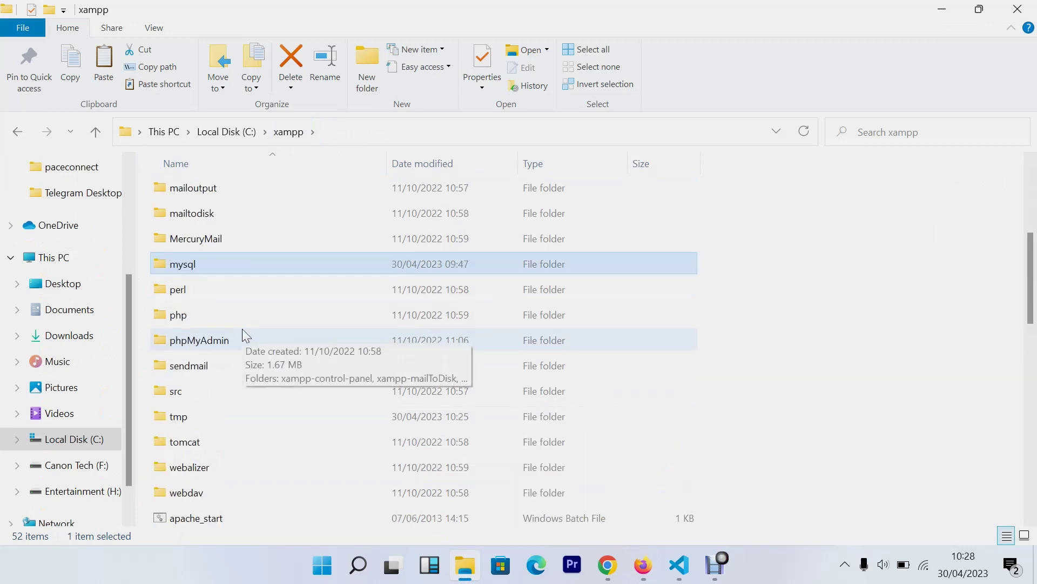
scroll(213, 291, "up", 3)
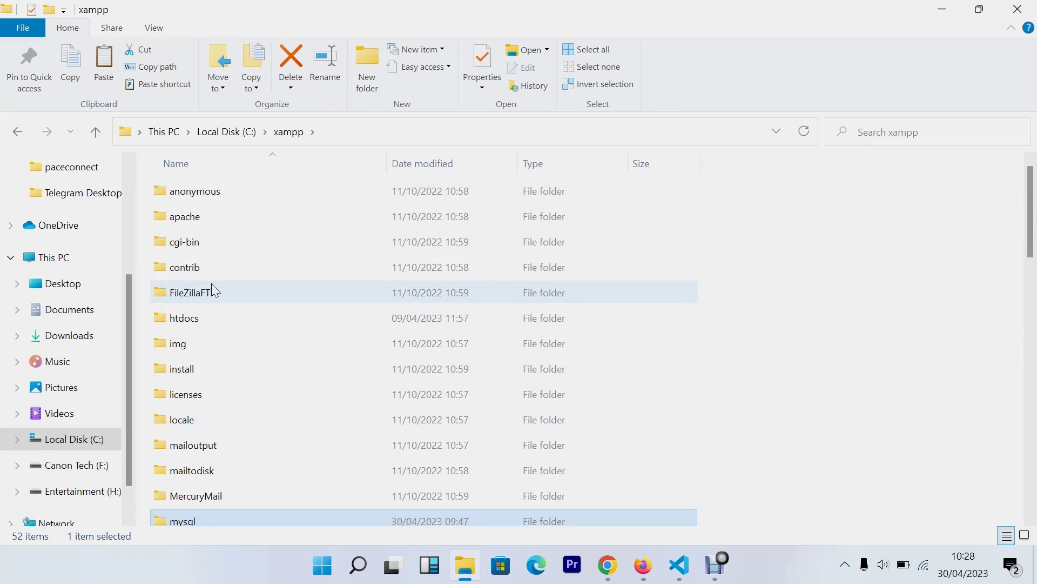
left_click(201, 318)
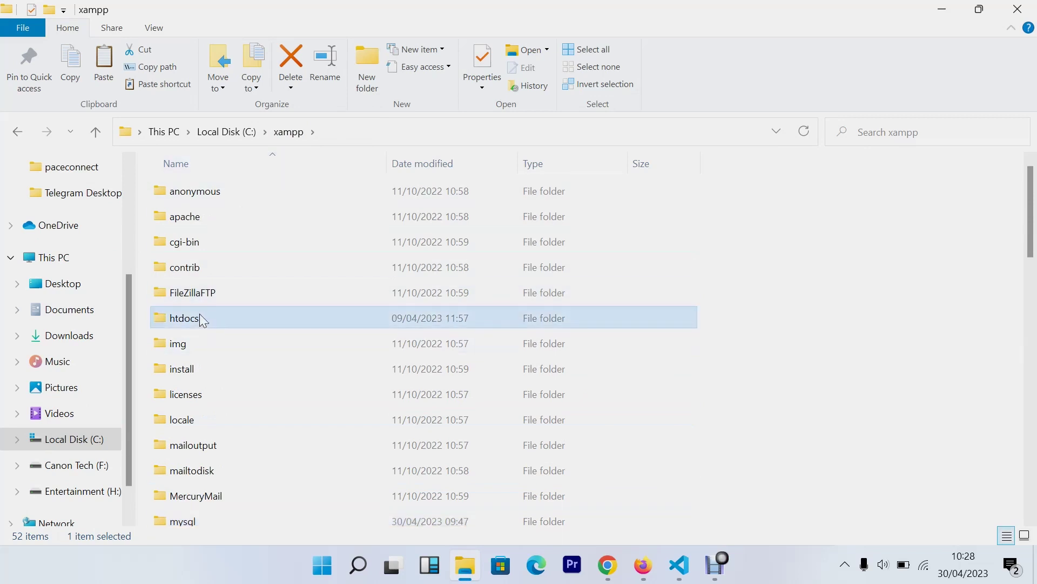
double_click(201, 317)
Try zipping bookstore via Send to > Compressed (zipped) folder, then dismiss the file-name error
left_click(226, 274)
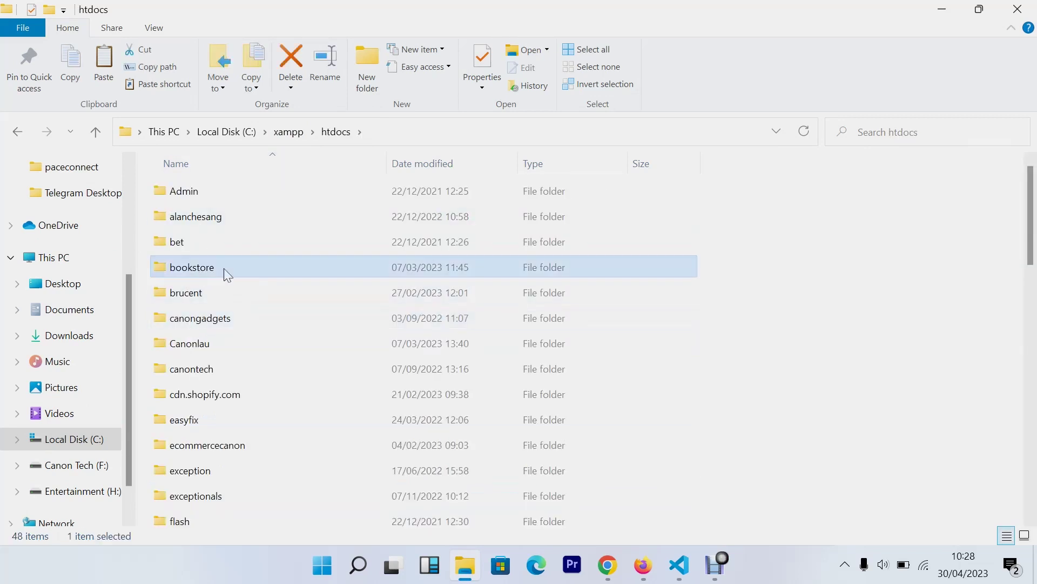
scroll(264, 273, "down", 4)
scroll(264, 273, "up", 4)
right_click(220, 271)
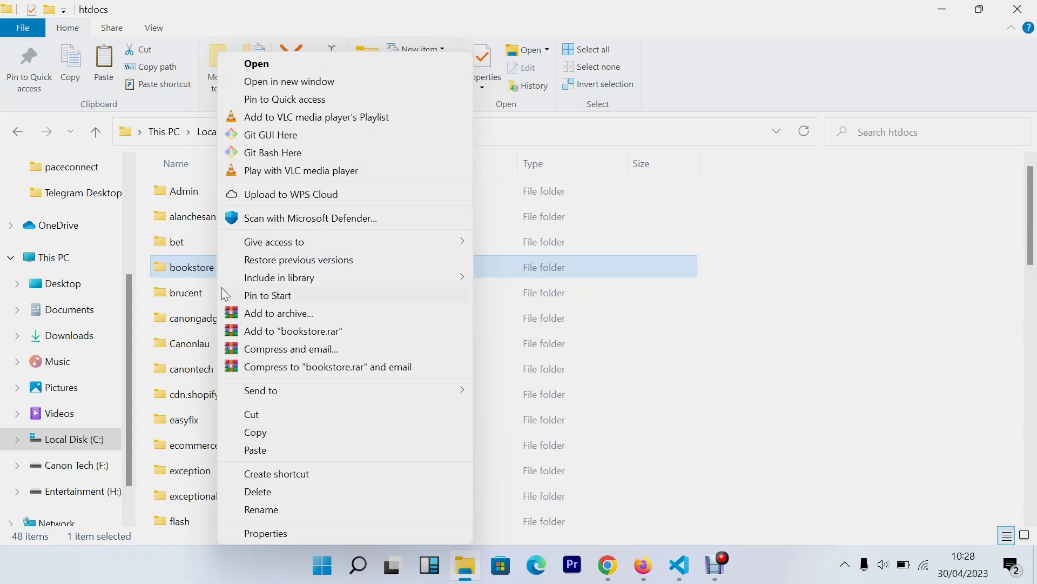
mouse_move(302, 392)
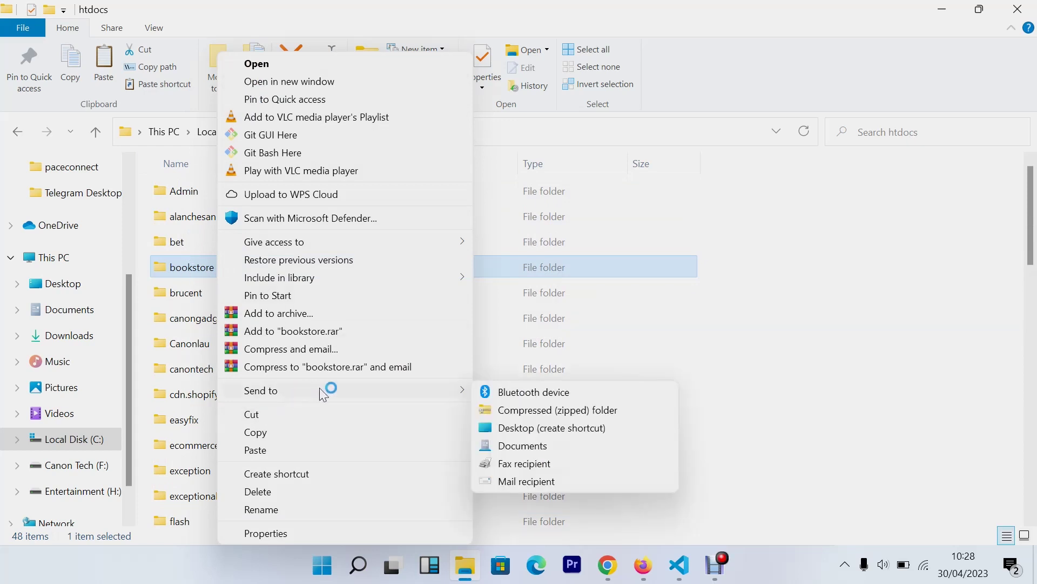
left_click(552, 410)
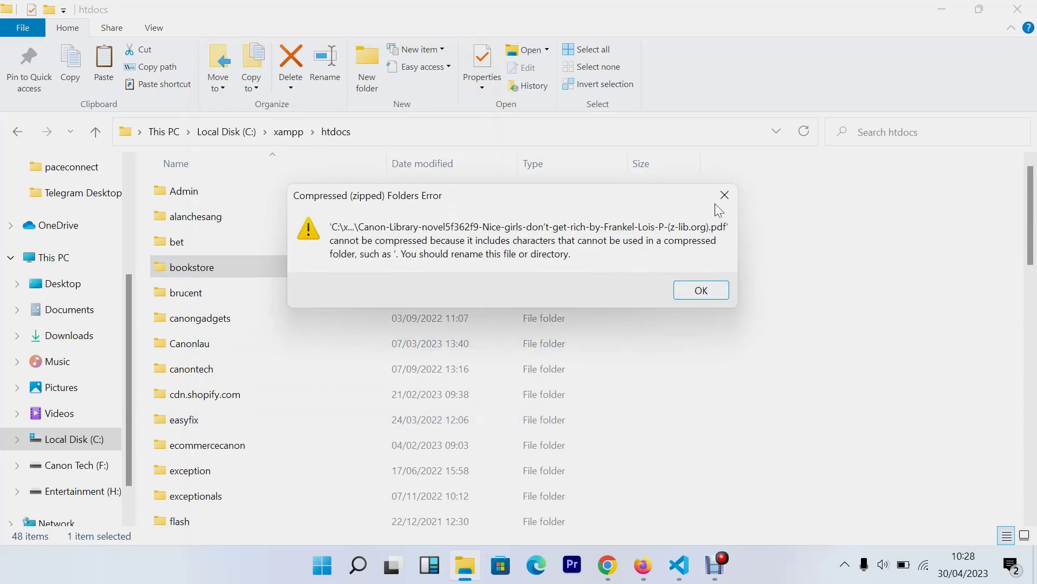
left_click(697, 290)
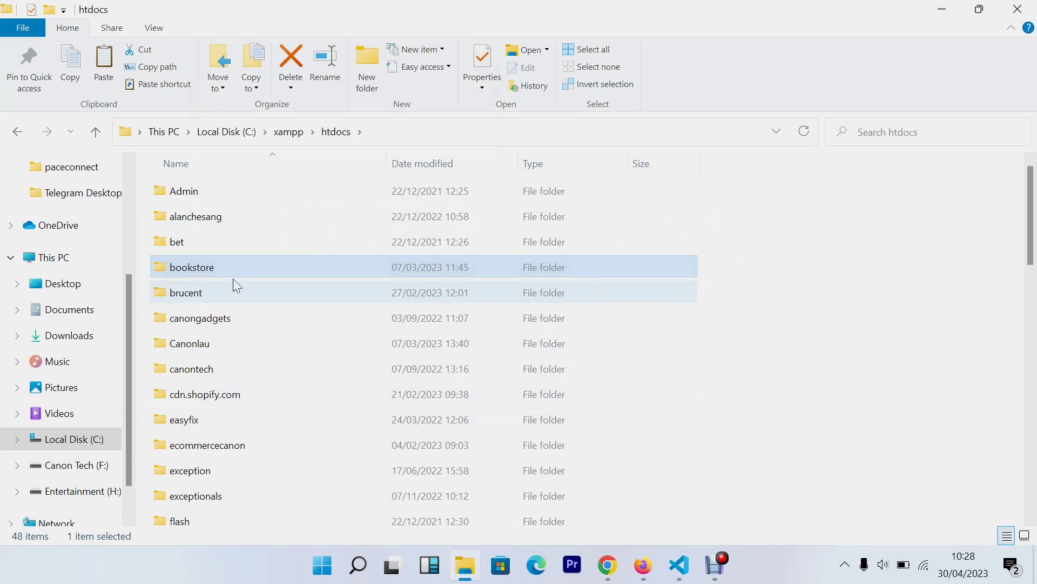
Pack the bookstore folder into bookstore.zip using WinRAR's Add to archive with ZIP format
right_click(250, 266)
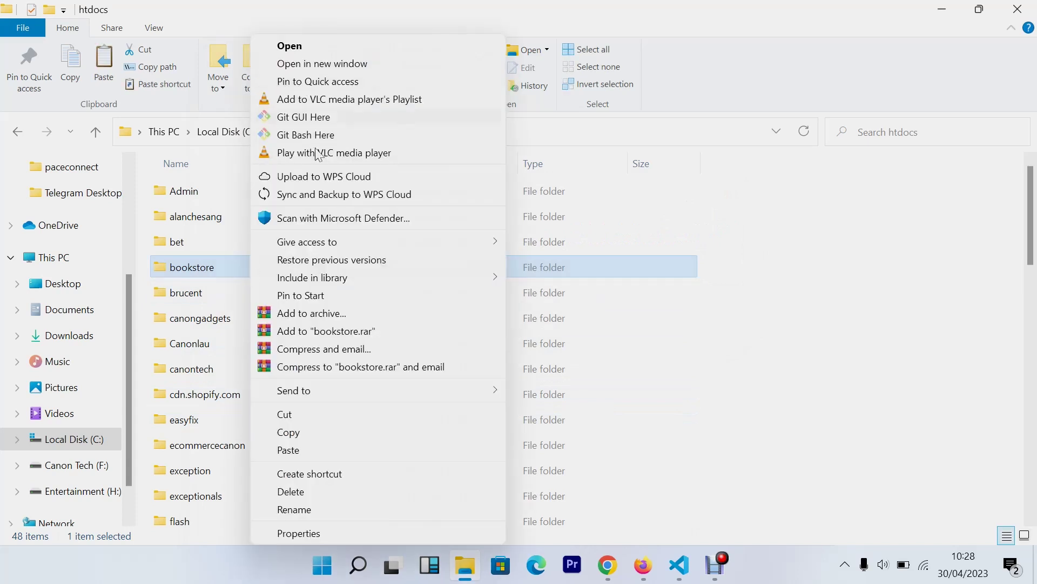
left_click(301, 315)
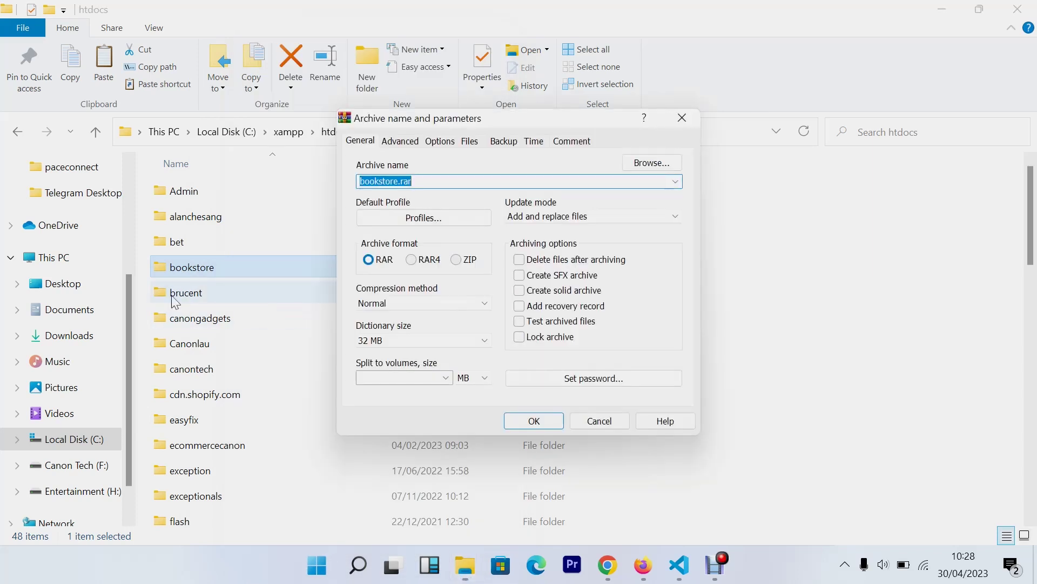
left_click(465, 260)
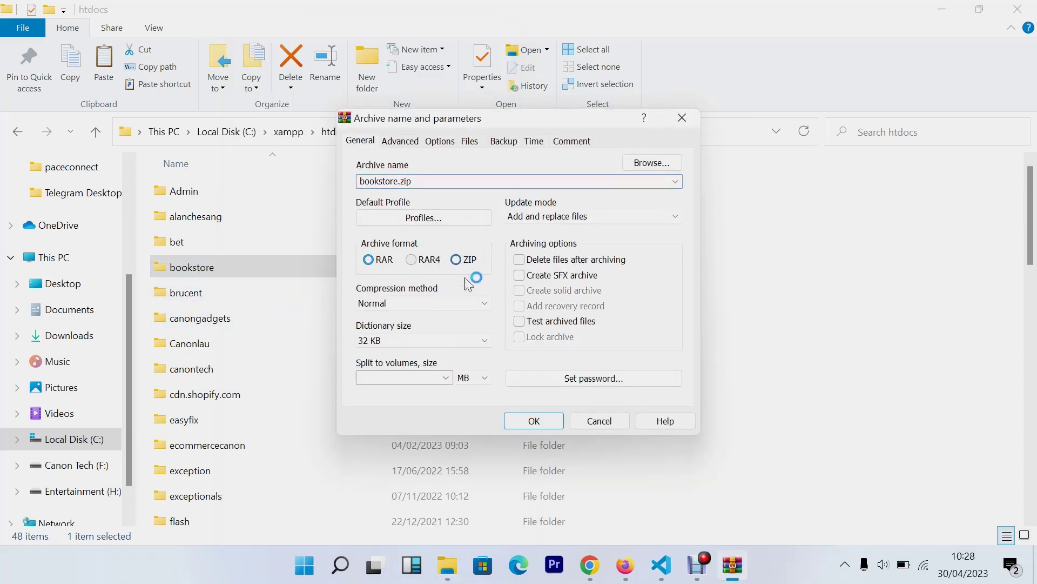
left_click(533, 419)
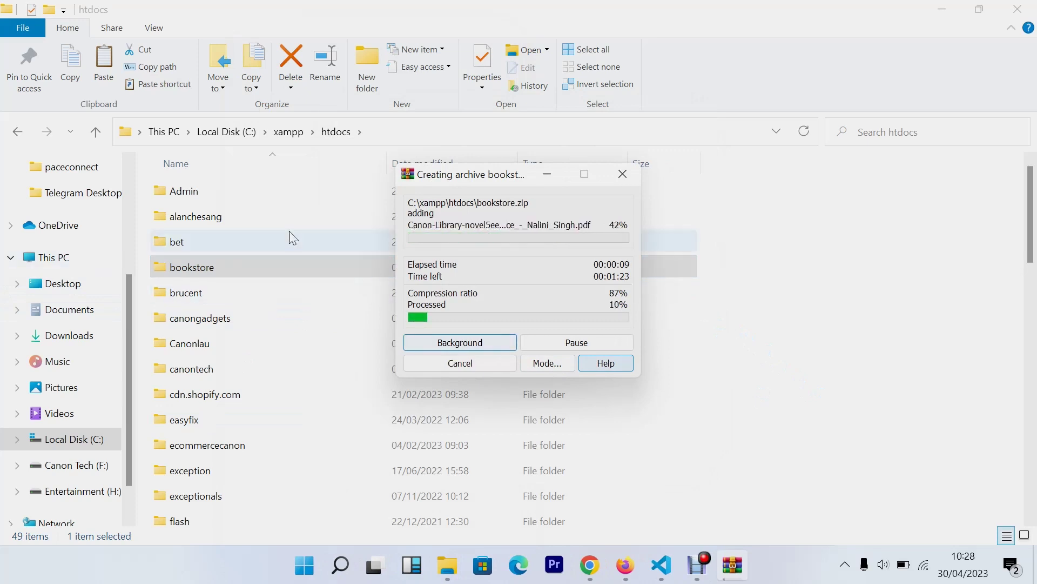
left_click(316, 267)
left_click(564, 375)
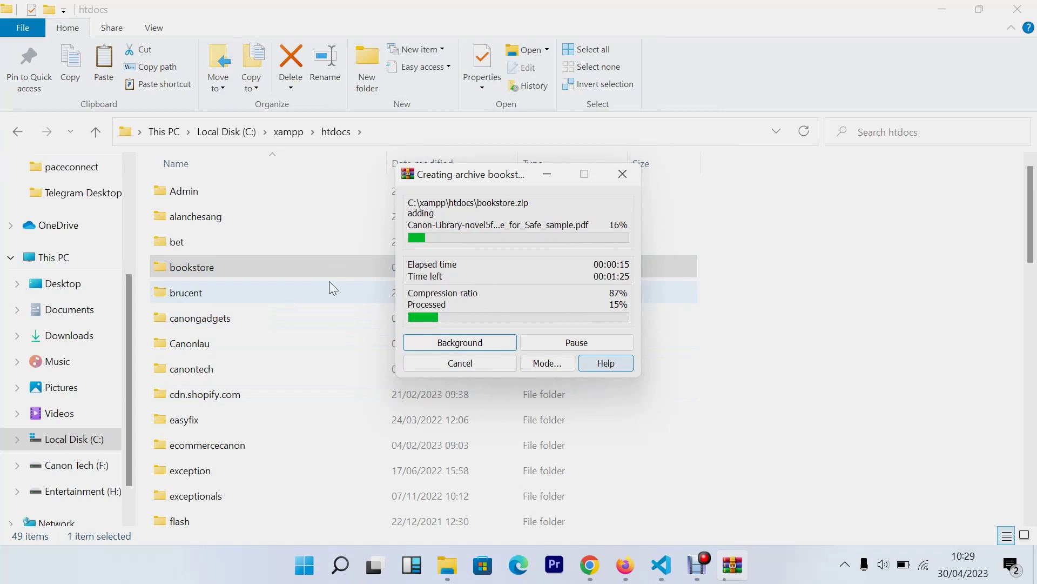
left_click(304, 268)
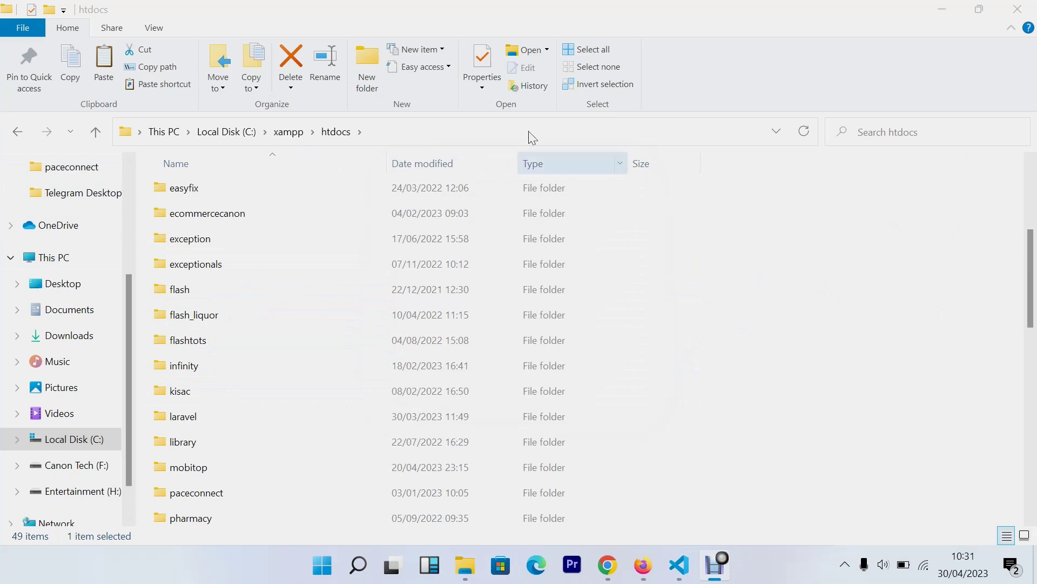
Locate the 1,073,154 KB bookstore.zip in htdocs and return to the cPanel File Manager
scroll(398, 225, "down", 3)
scroll(398, 232, "down", 6)
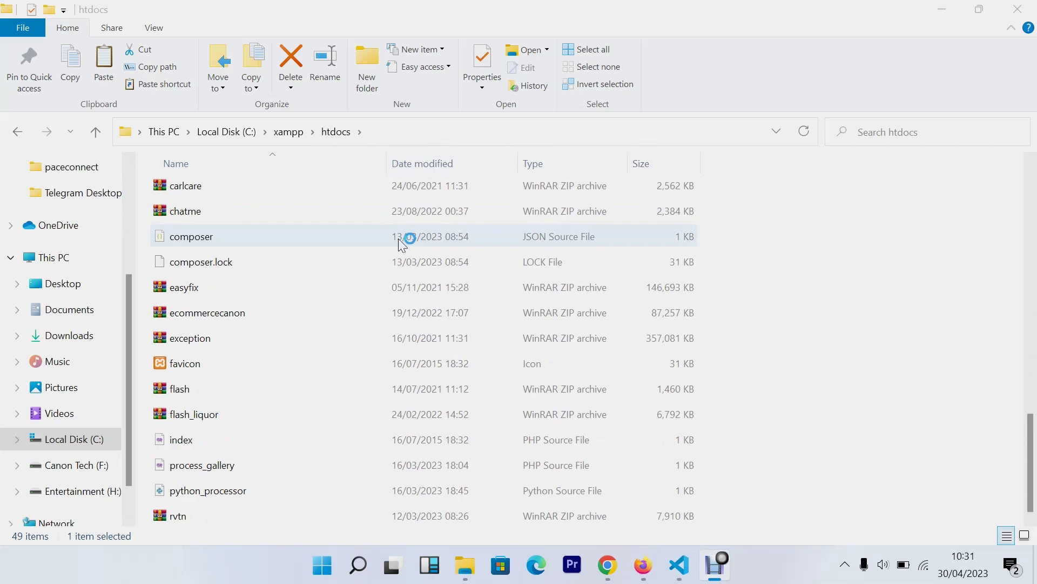
scroll(400, 240, "up", 2)
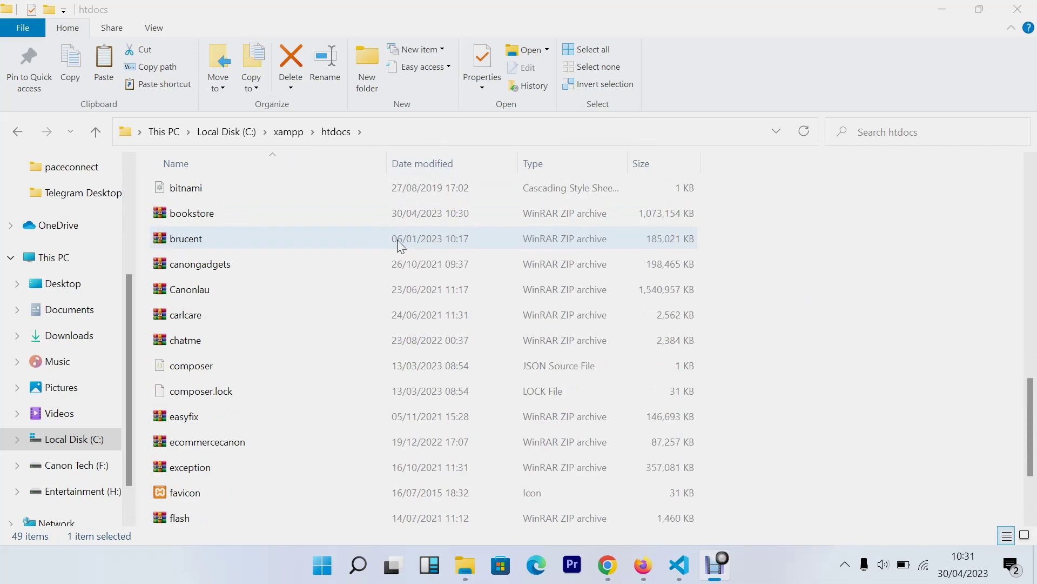
right_click(244, 220)
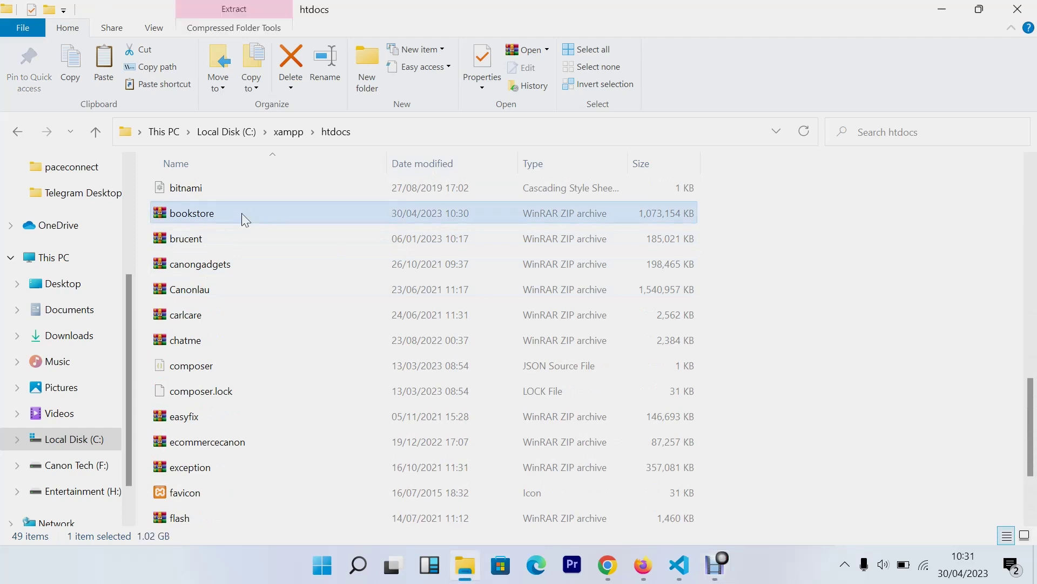
left_click(507, 212)
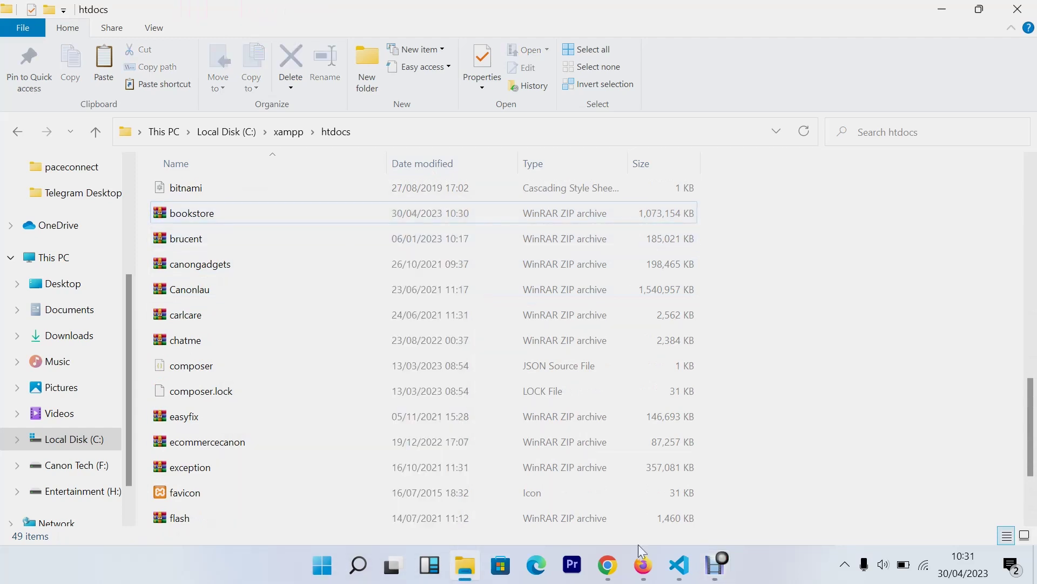
left_click(651, 572)
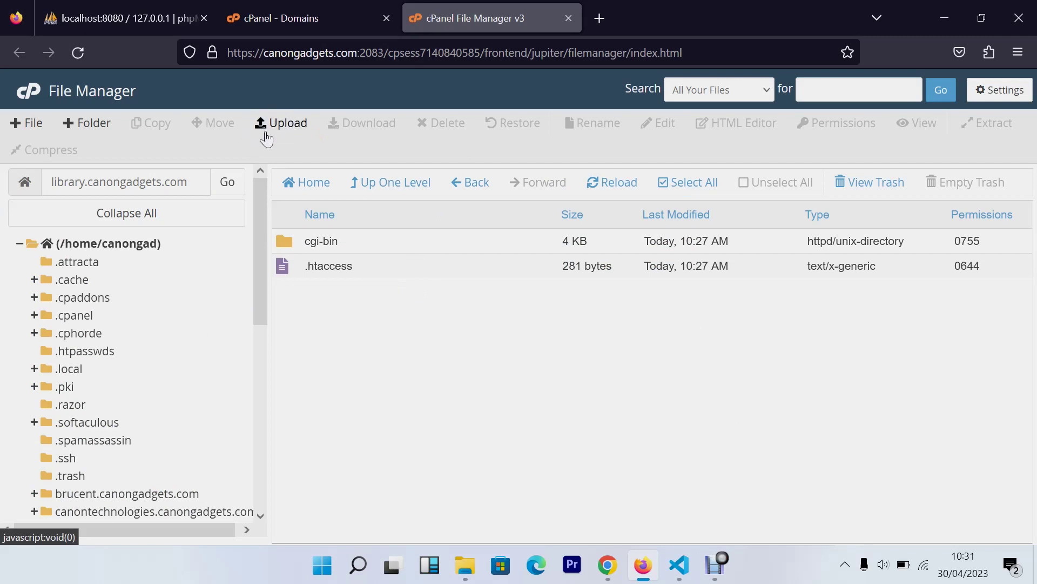
Start uploading bookstore.zip from htdocs to library.canongadgets.com, then cancel it at 1%
left_click(278, 125)
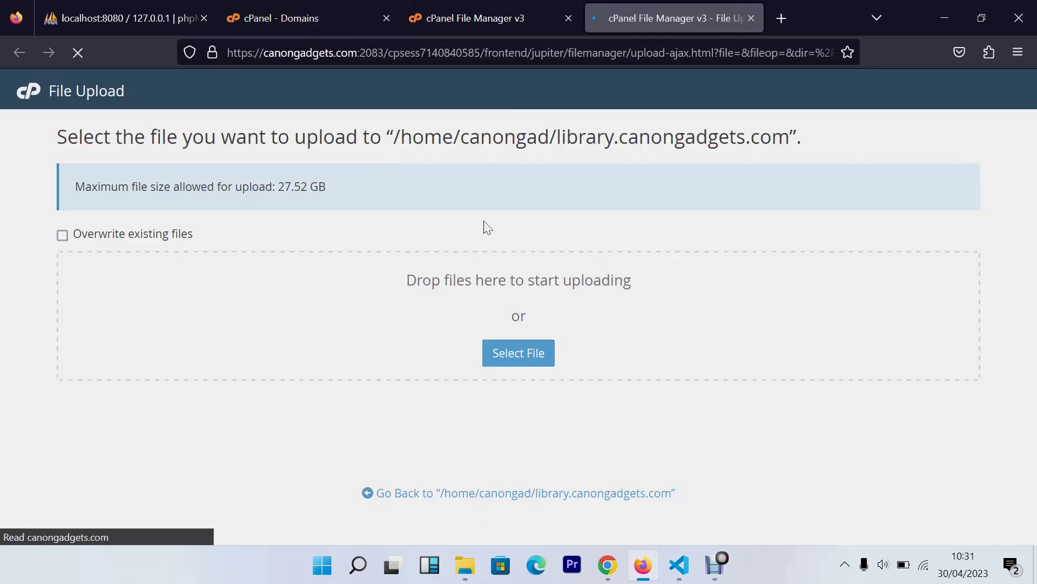
left_click(513, 355)
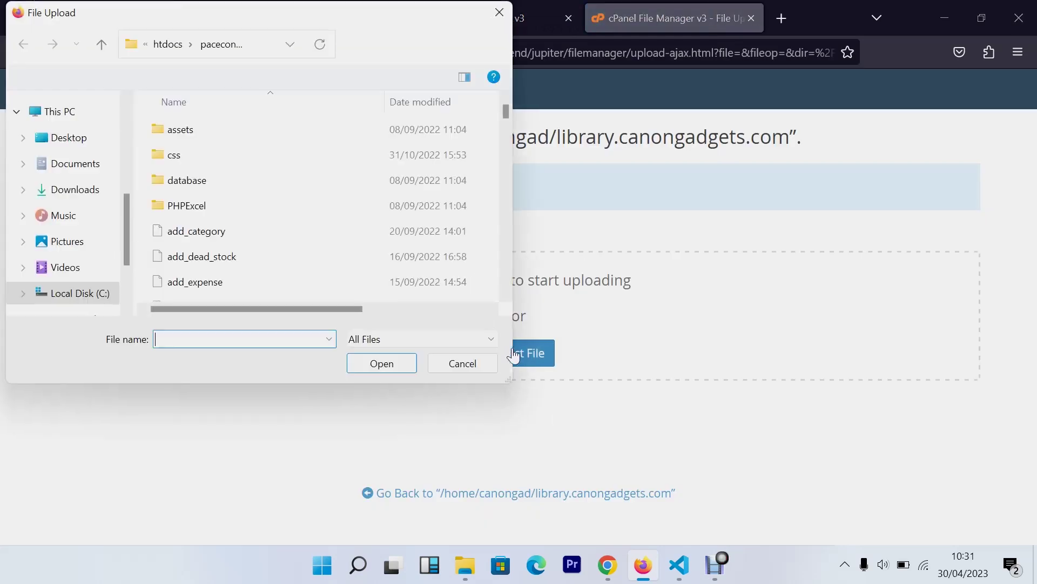
left_click(168, 45)
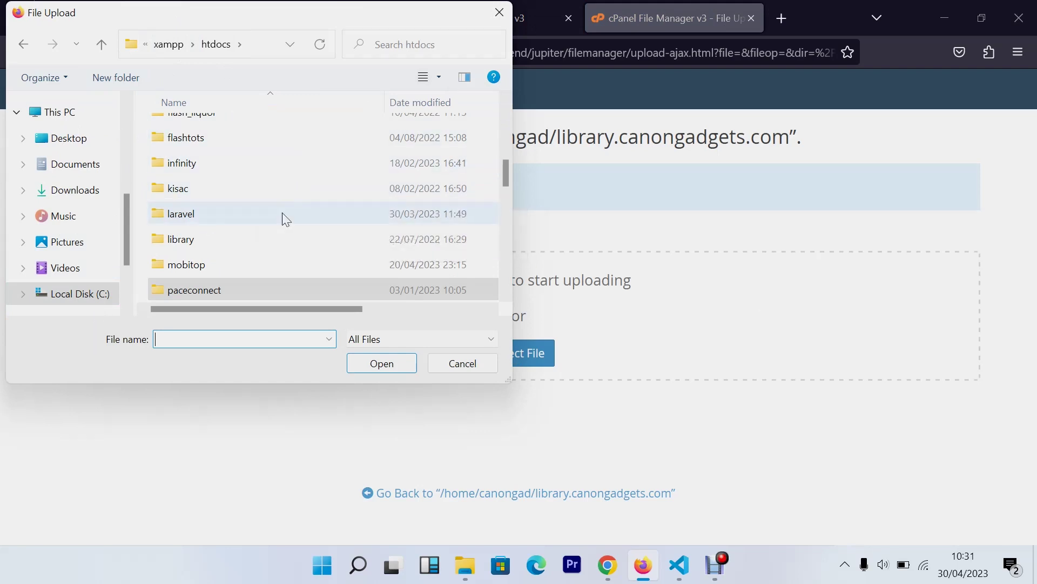
scroll(295, 168, "down", 6)
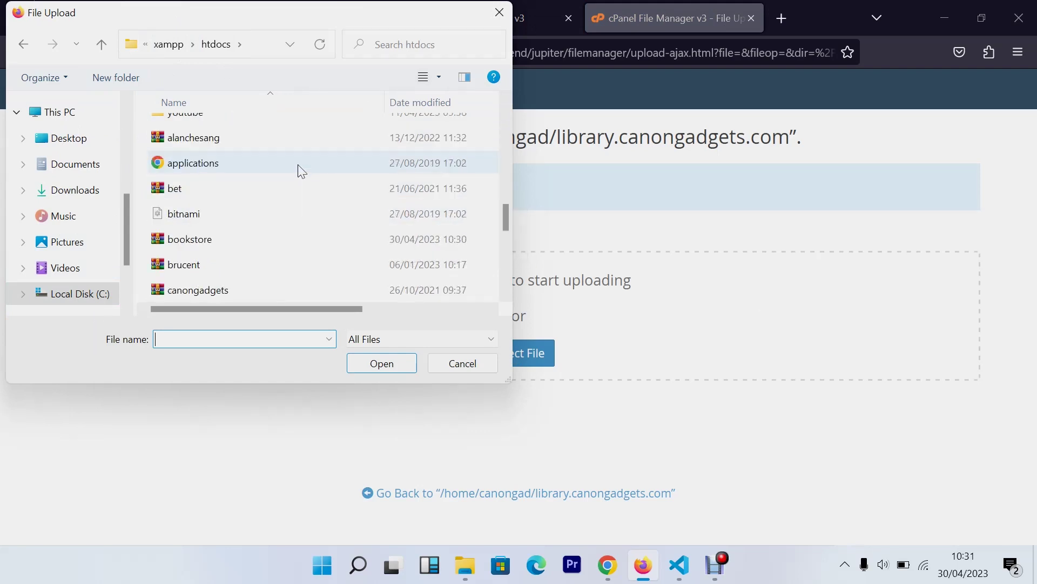
scroll(241, 208, "down", 1)
scroll(265, 192, "up", 1)
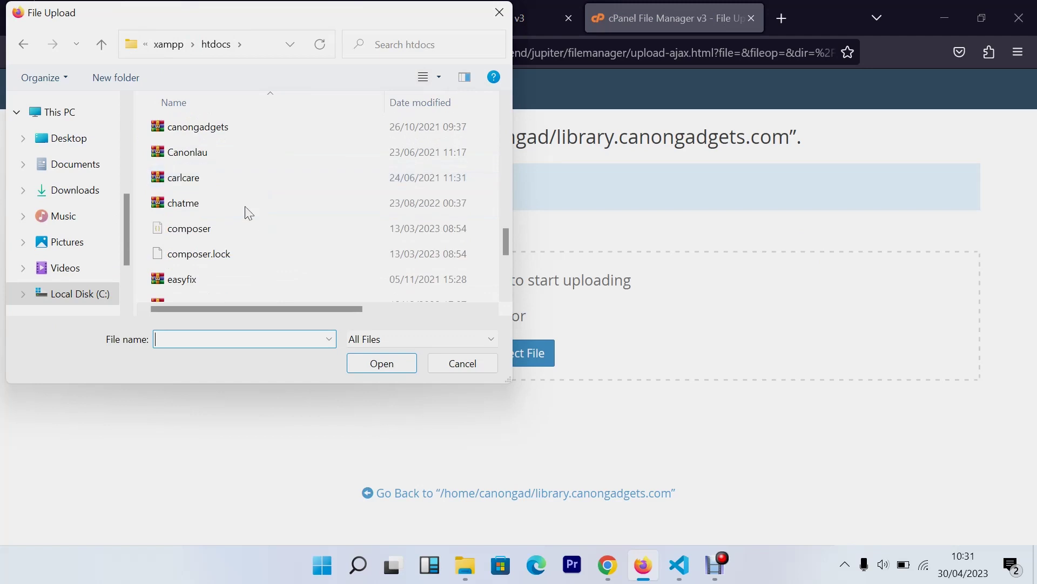
scroll(234, 187, "up", 2)
double_click(247, 229)
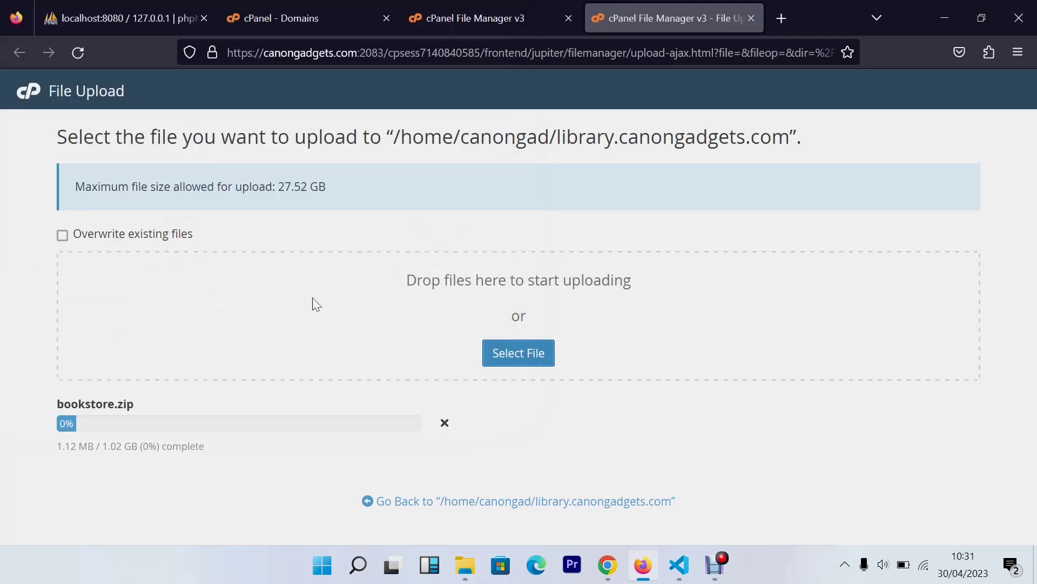
left_click(442, 422)
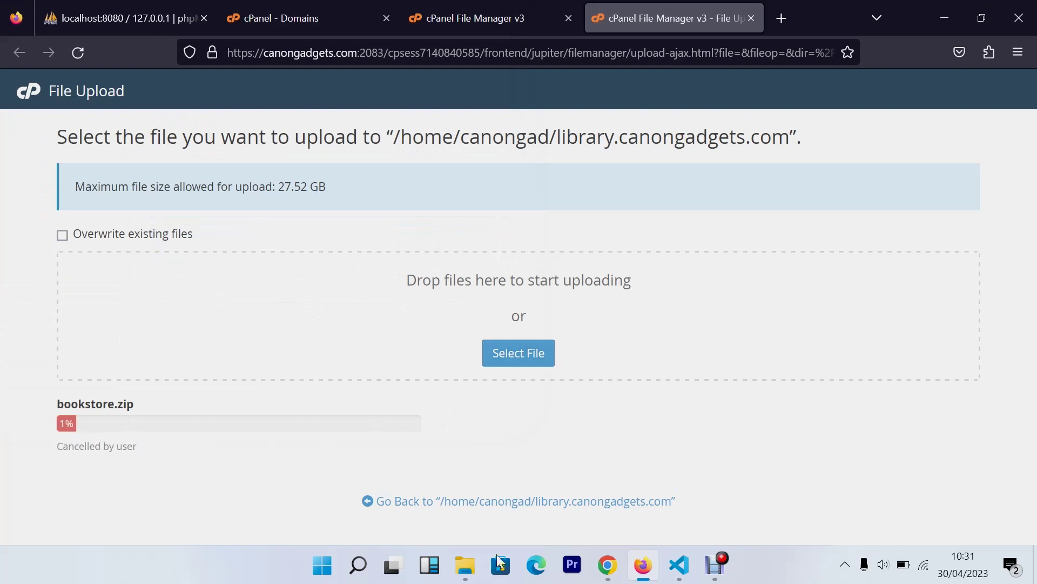
left_click(467, 565)
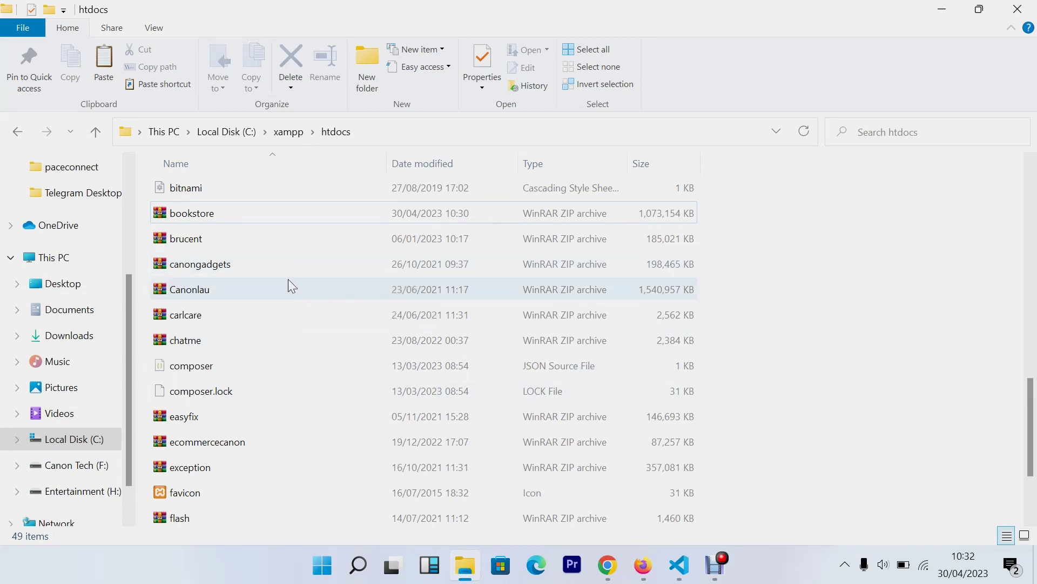
Find the rvtn archive (7,910 KB) among the ZIP files in C:\xampp\htdocs
scroll(289, 280, "down", 1)
scroll(316, 278, "down", 1)
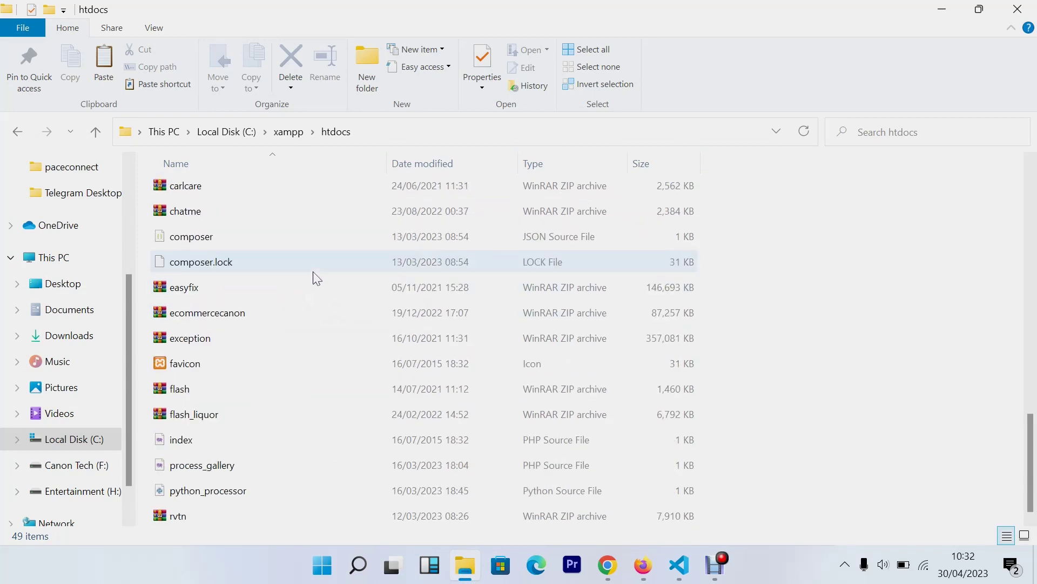
left_click(423, 294)
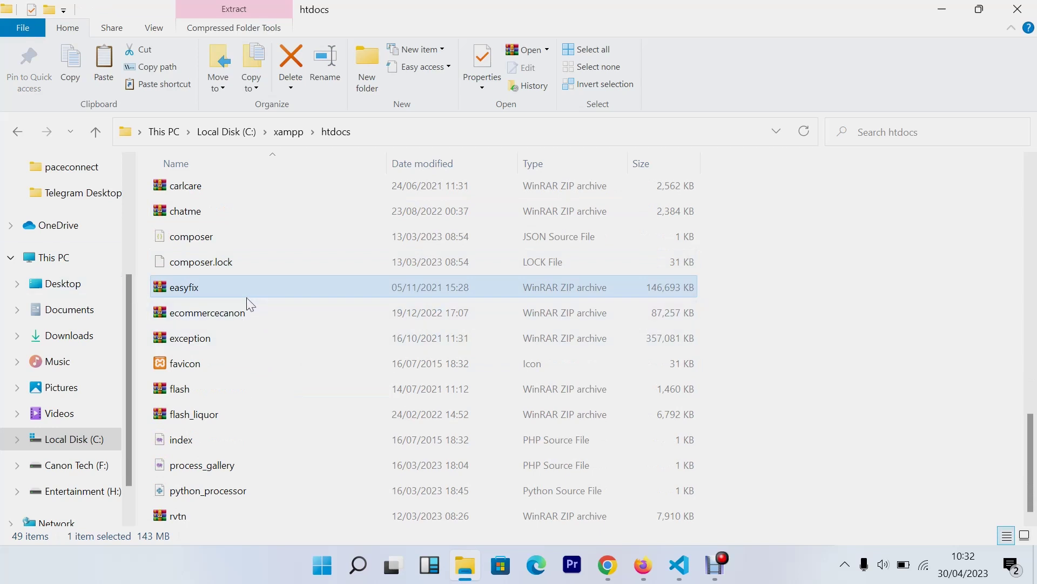
left_click(211, 516)
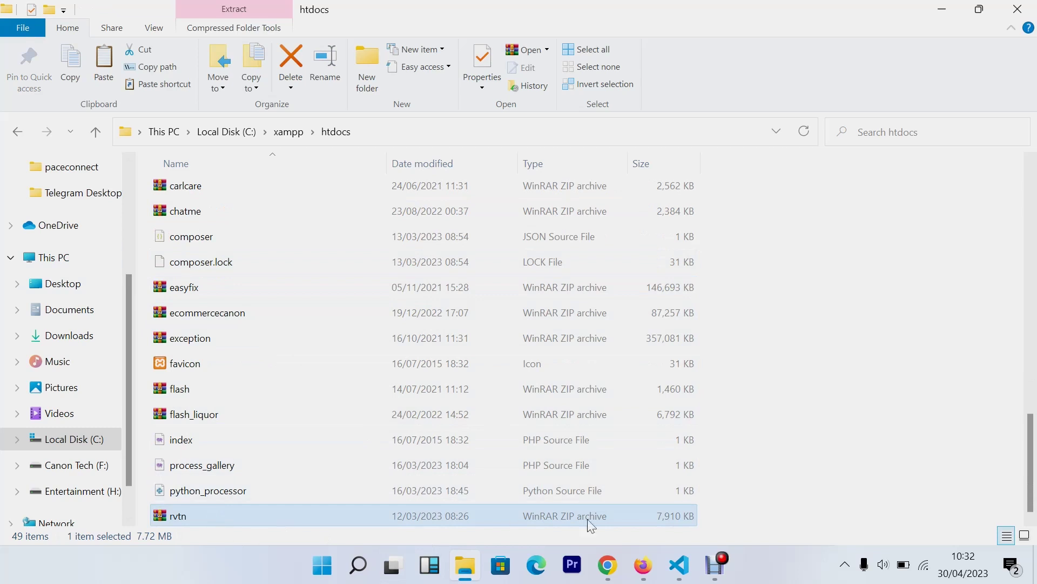
Upload rvtn.zip from htdocs in cPanel, then reload the tab after it fails at 84%
mouse_move(683, 578)
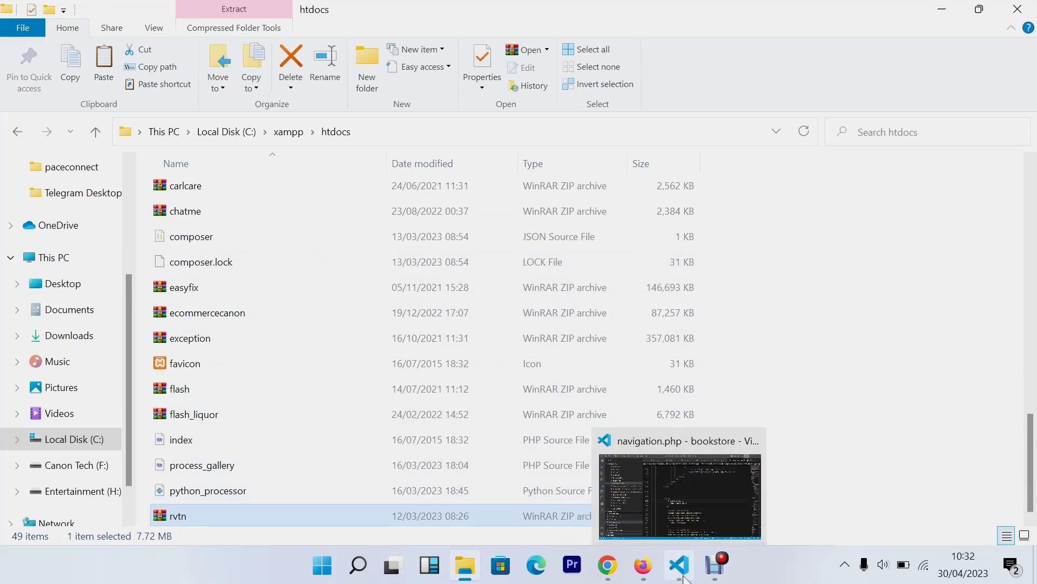
left_click(654, 570)
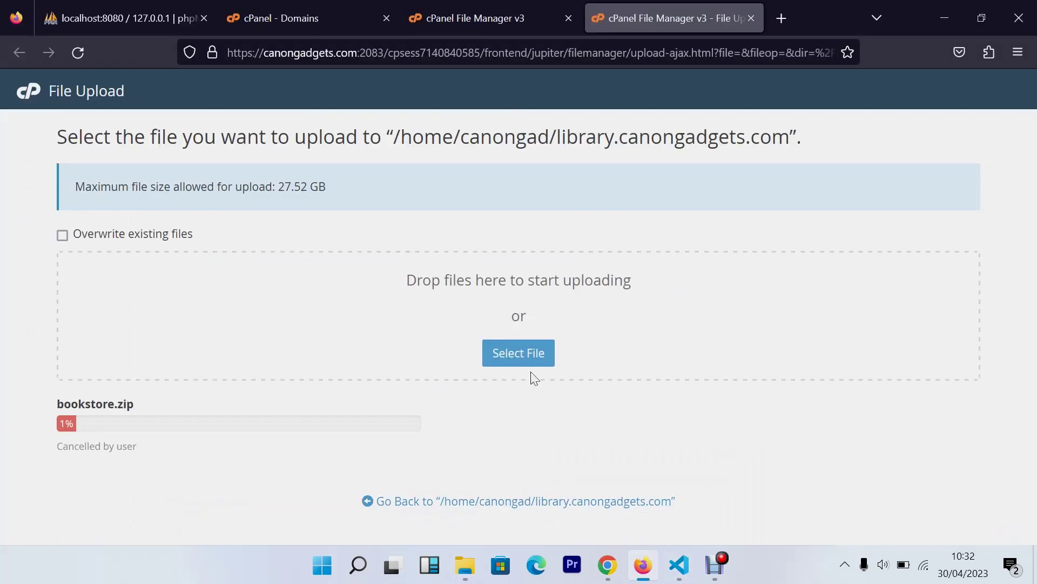
left_click(489, 357)
scroll(262, 202, "down", 15)
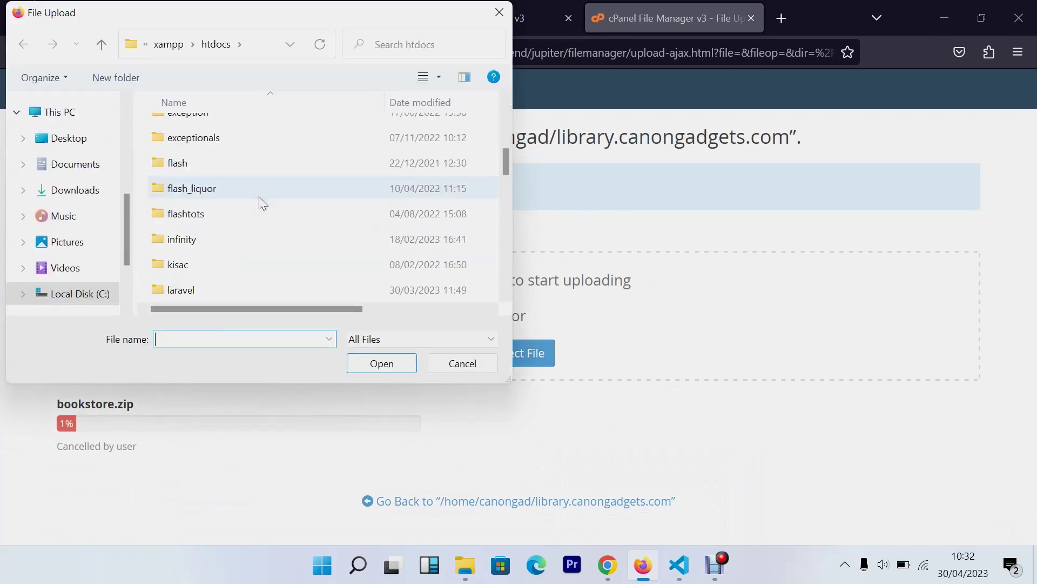
scroll(266, 205, "down", 2)
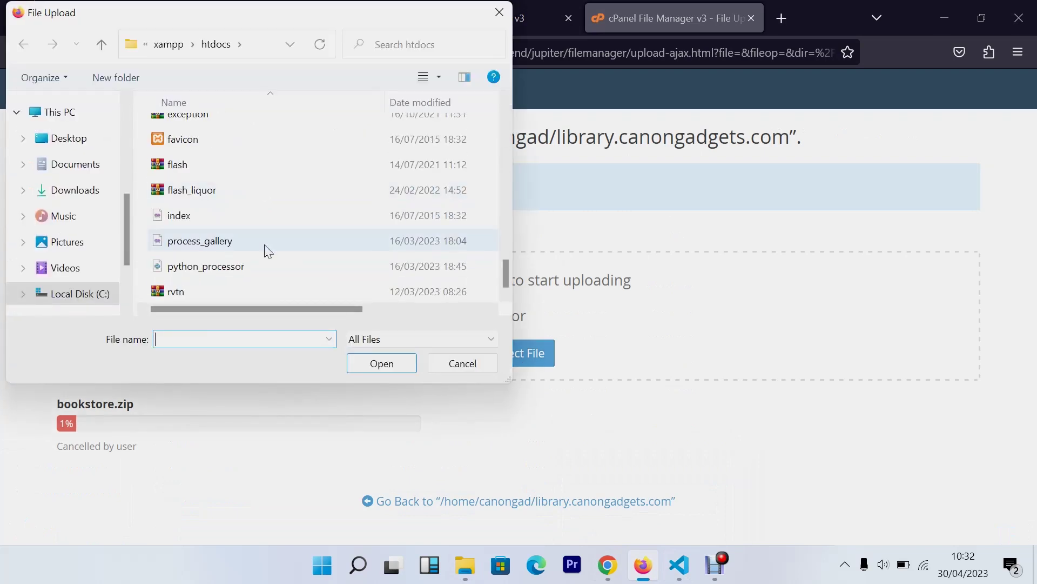
double_click(199, 291)
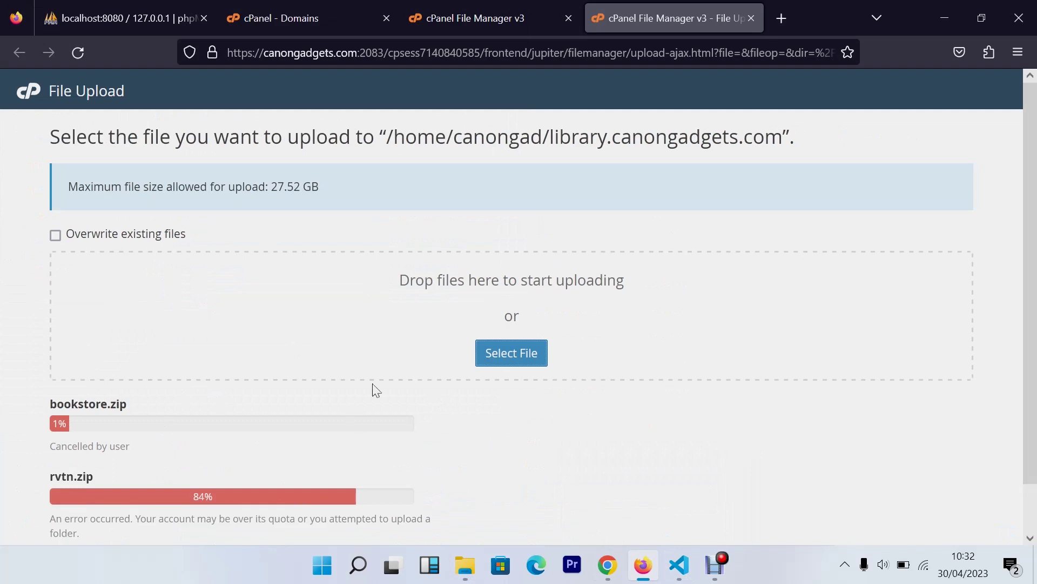
scroll(376, 389, "down", 2)
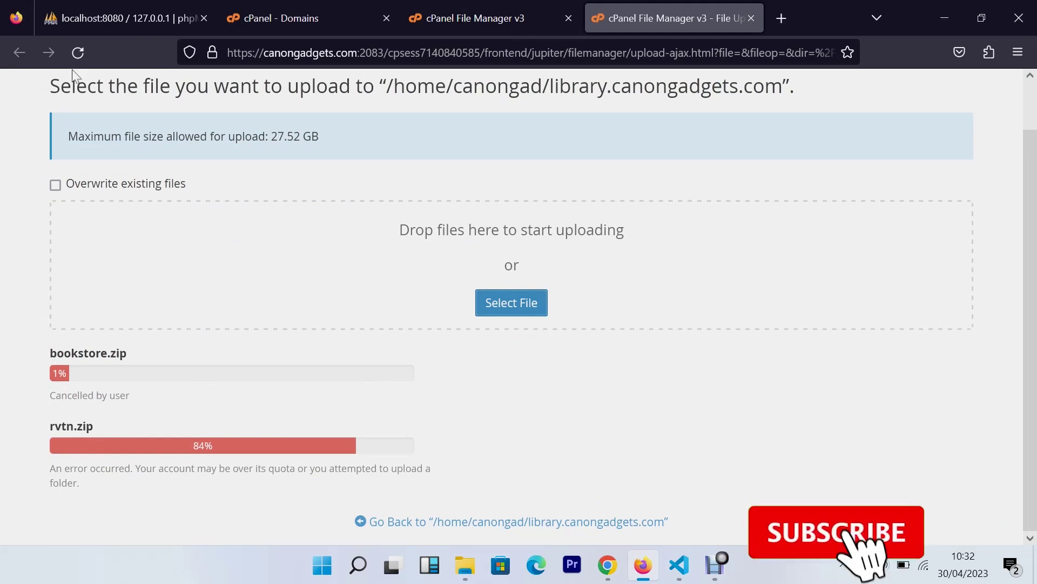
left_click(76, 54)
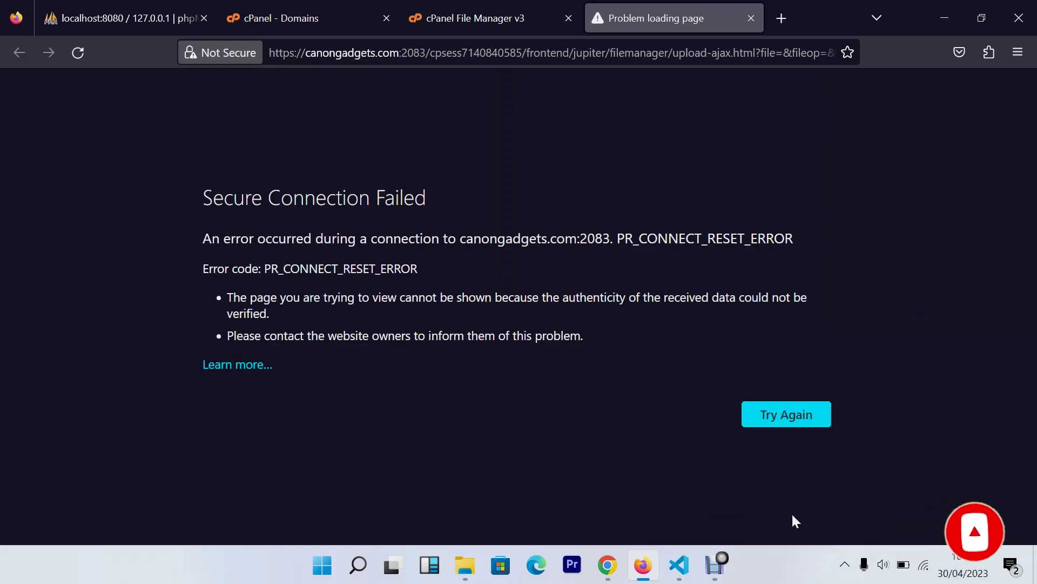
Open the Windows network flyout to check the current Wi-Fi connection
left_click(926, 565)
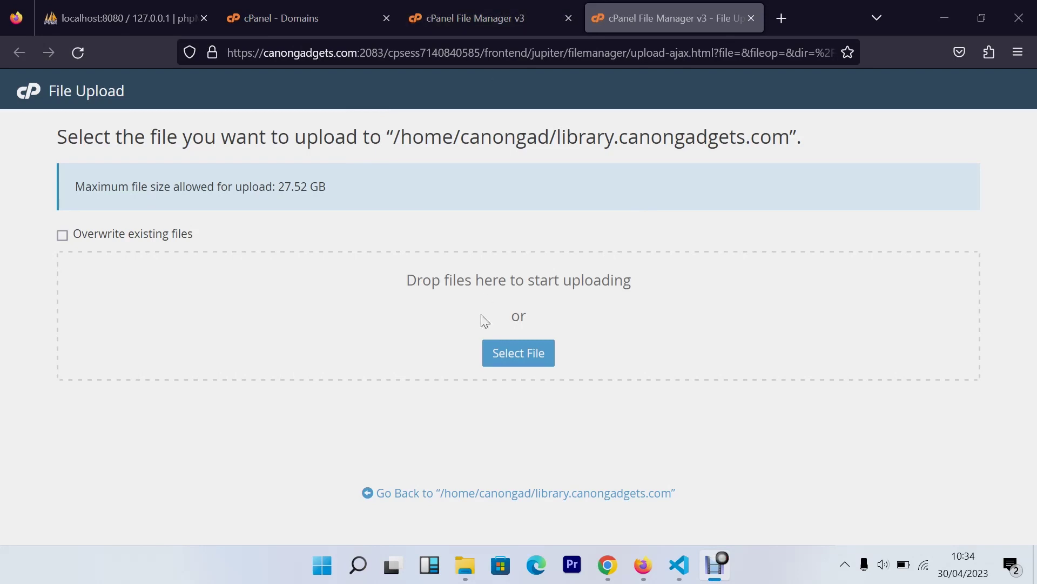
Pick the rvtn archive from htdocs again and upload all 7.72 MB to library.canongadgets.com
left_click(512, 355)
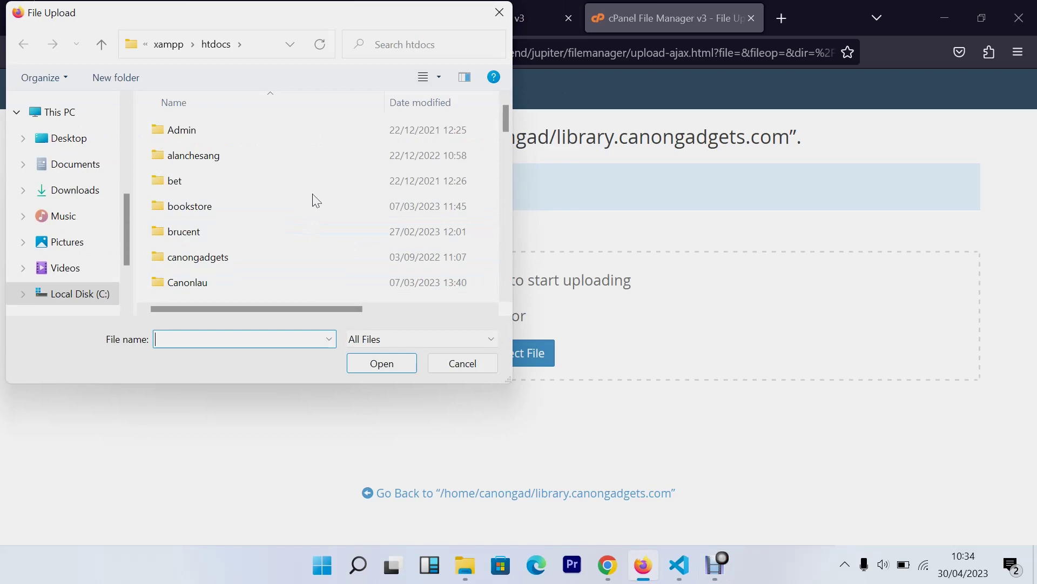
scroll(317, 201, "down", 15)
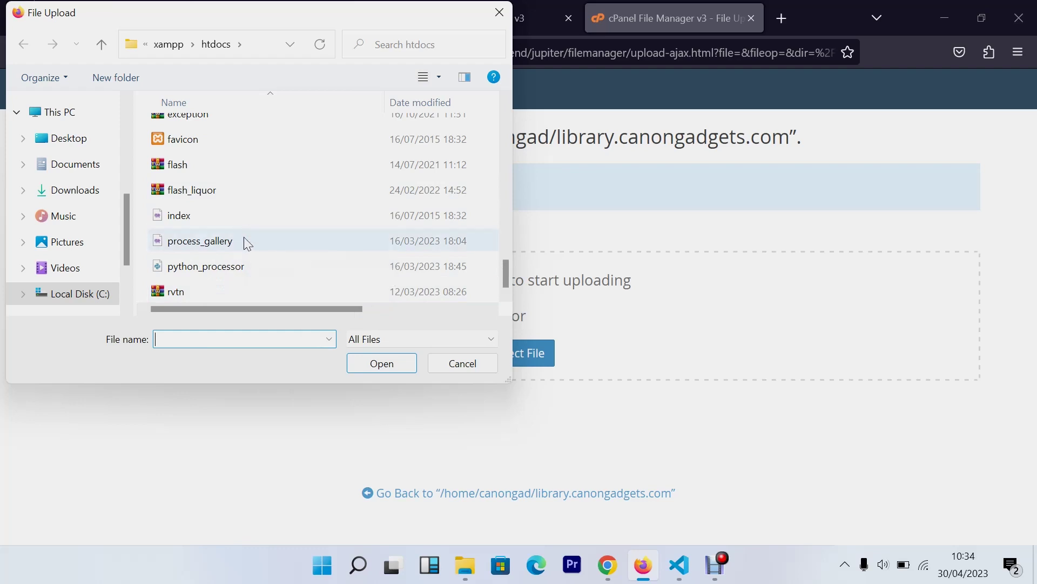
double_click(193, 292)
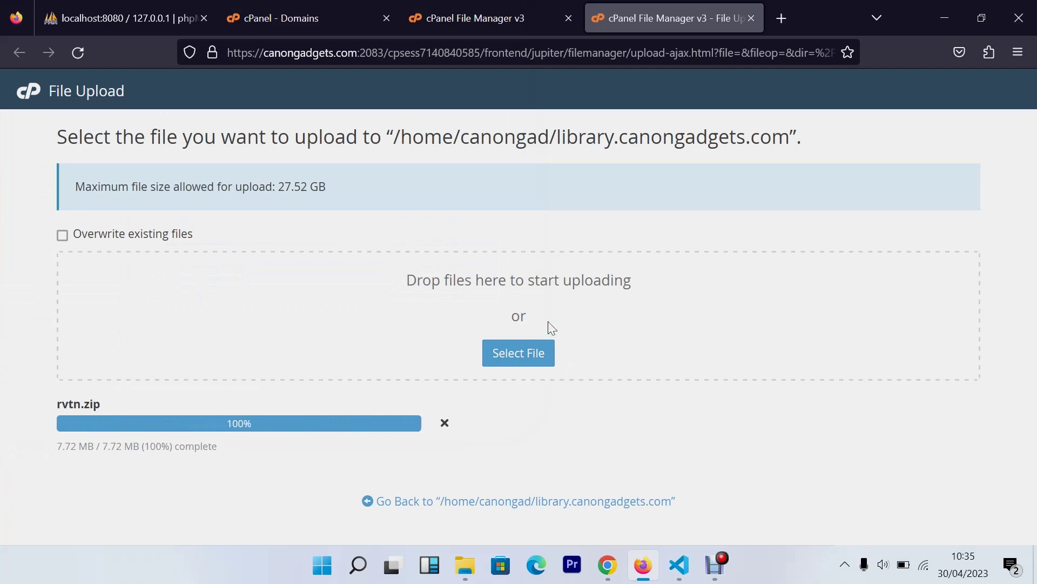
Refresh File Manager and extract rvtn.zip into the library.canongadgets.com folder
left_click(490, 13)
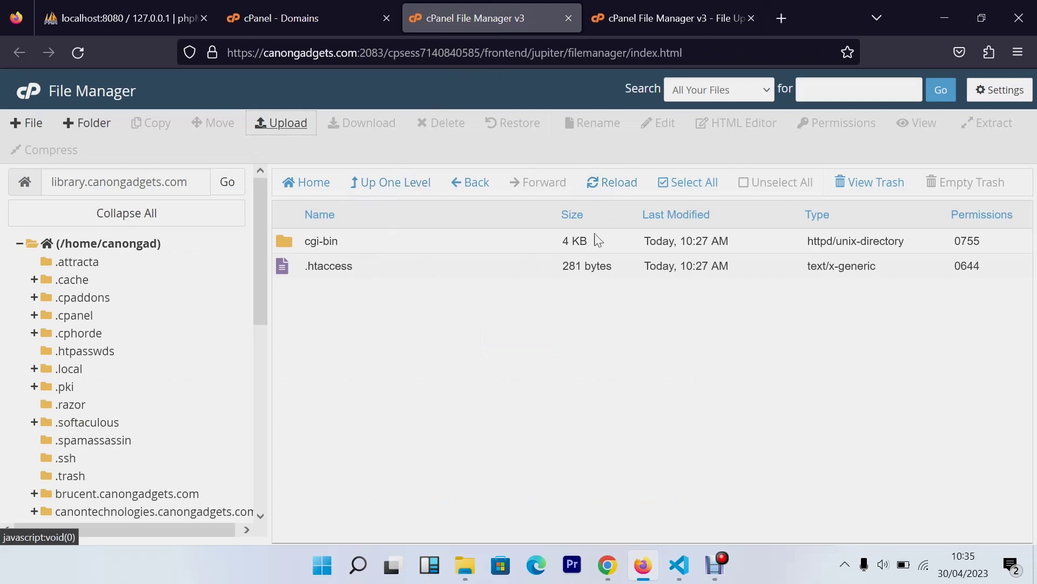
left_click(600, 182)
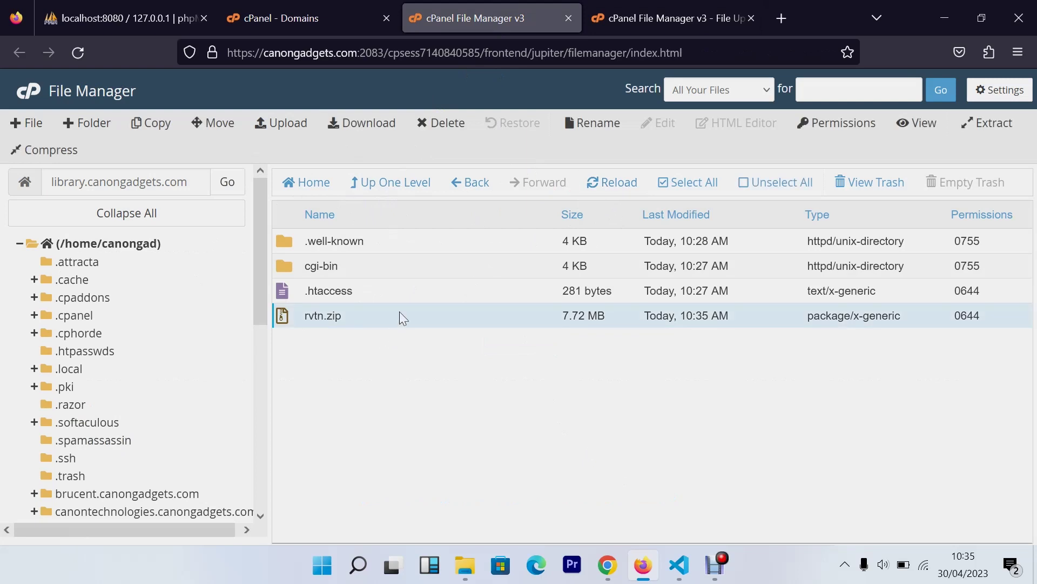
left_click(349, 322)
right_click(346, 319)
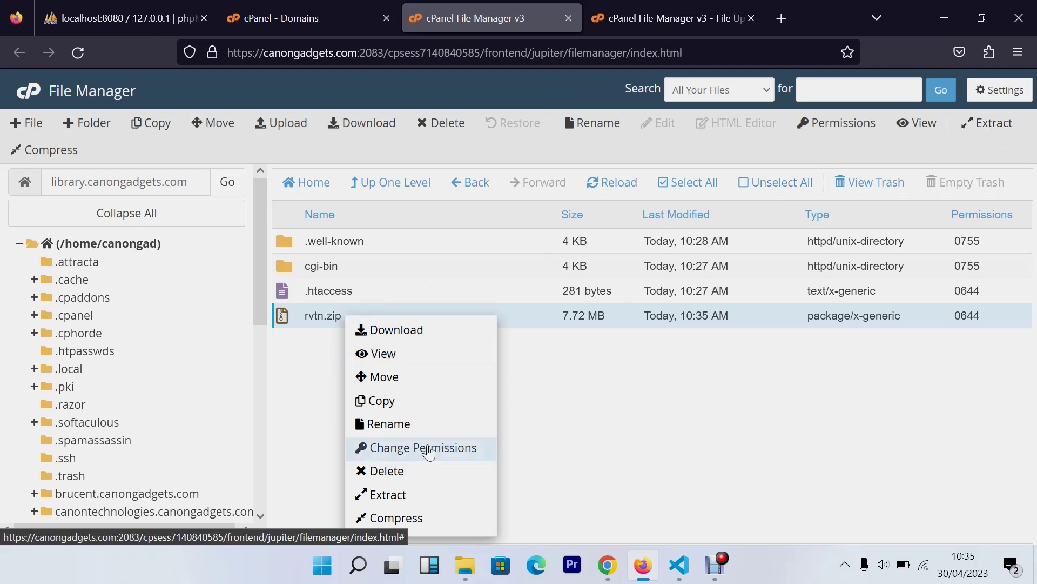
left_click(390, 497)
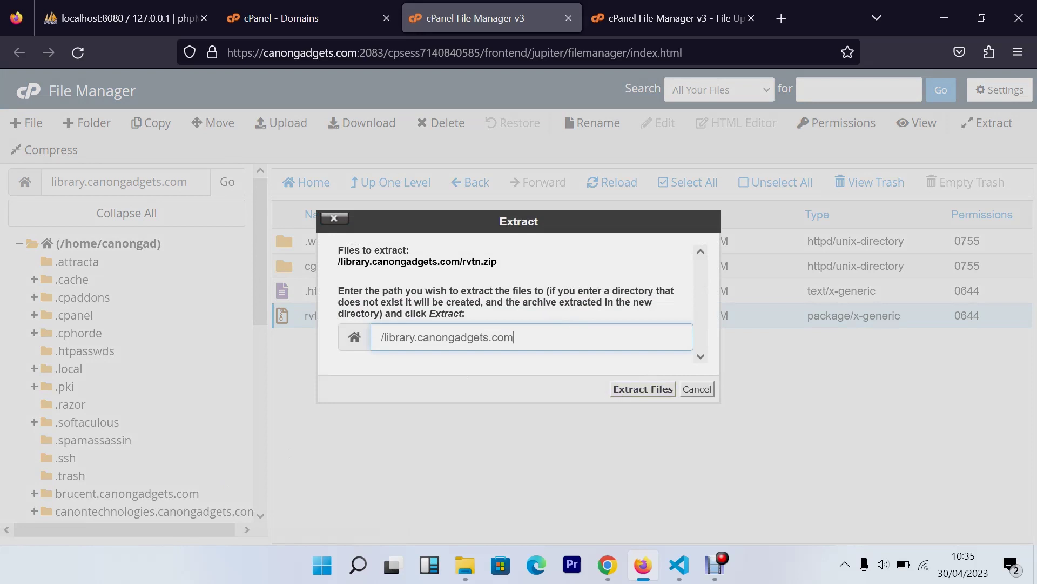
key("ctrl+shift+Right")
key("ctrl+shift+Right")
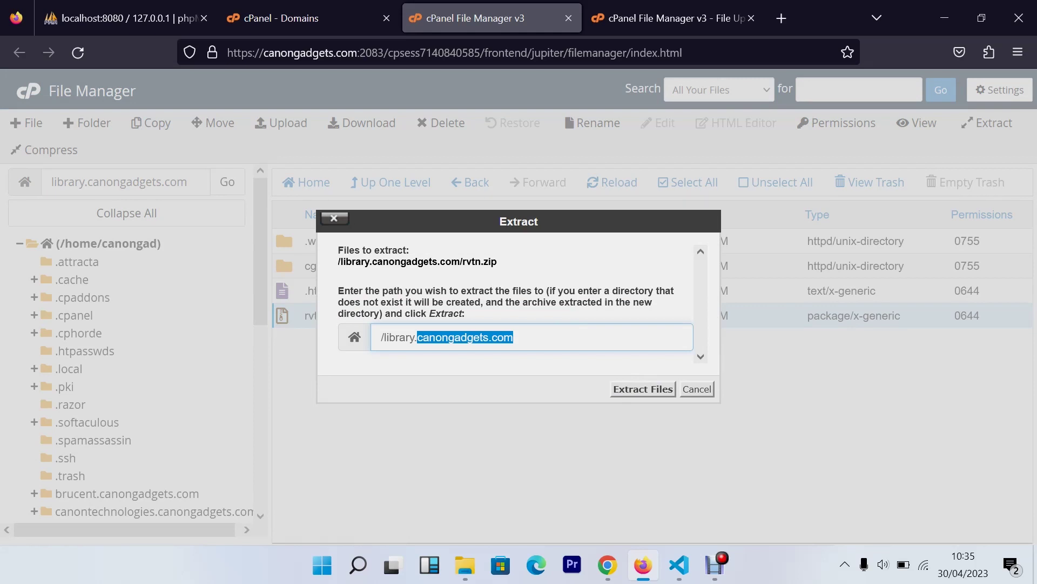
left_click(639, 390)
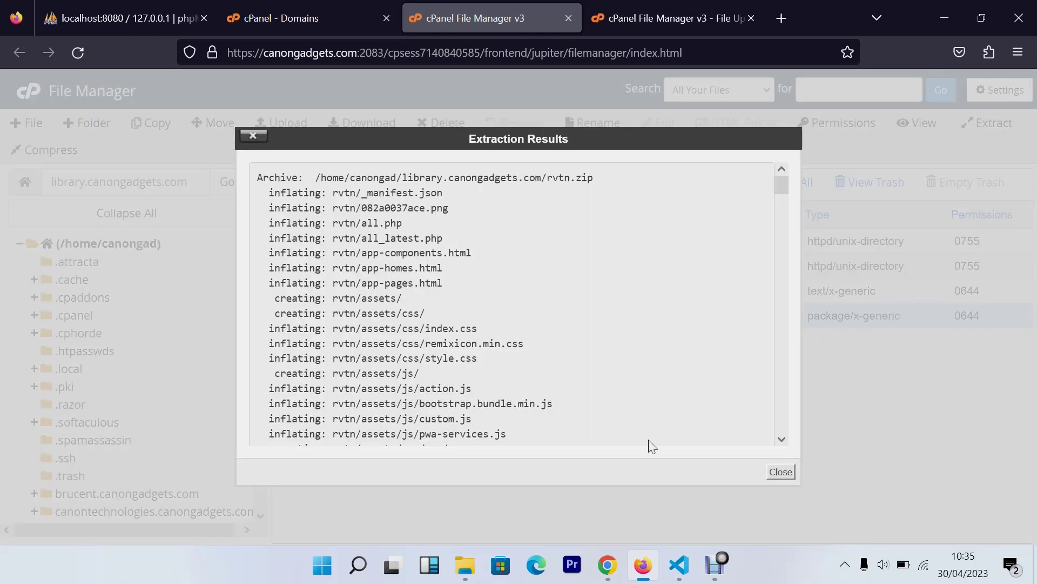
Refresh the listing, inspect the extracted rvtn folder, and return to library.canongadgets.com
left_click(772, 473)
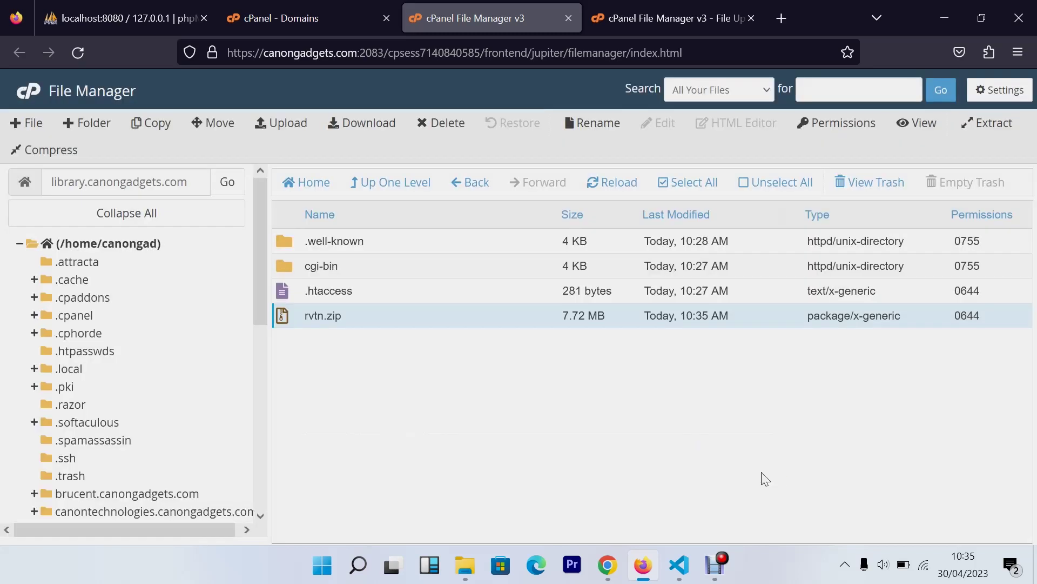
left_click(608, 182)
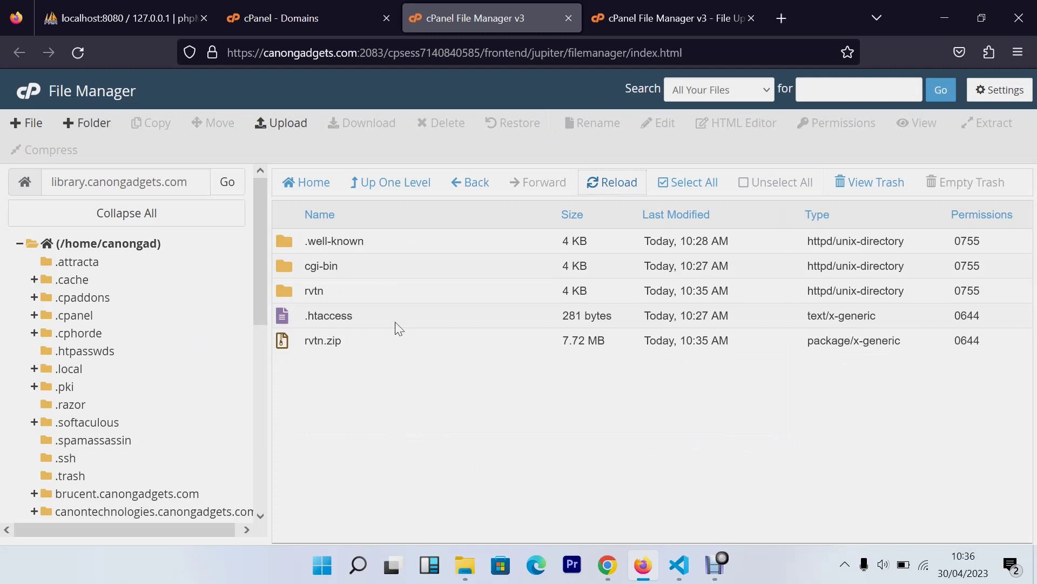
double_click(360, 292)
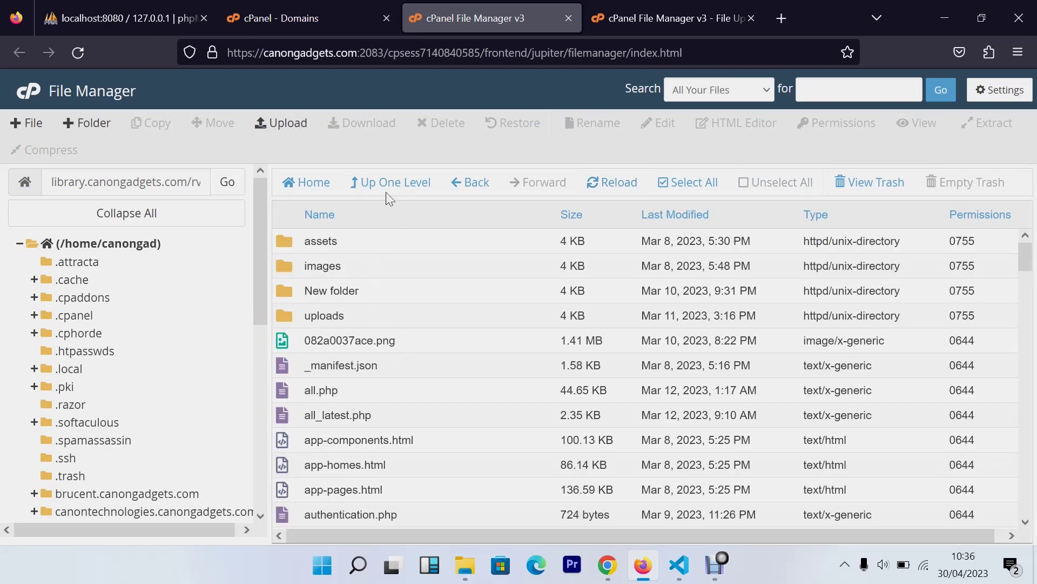
scroll(406, 305, "down", 5)
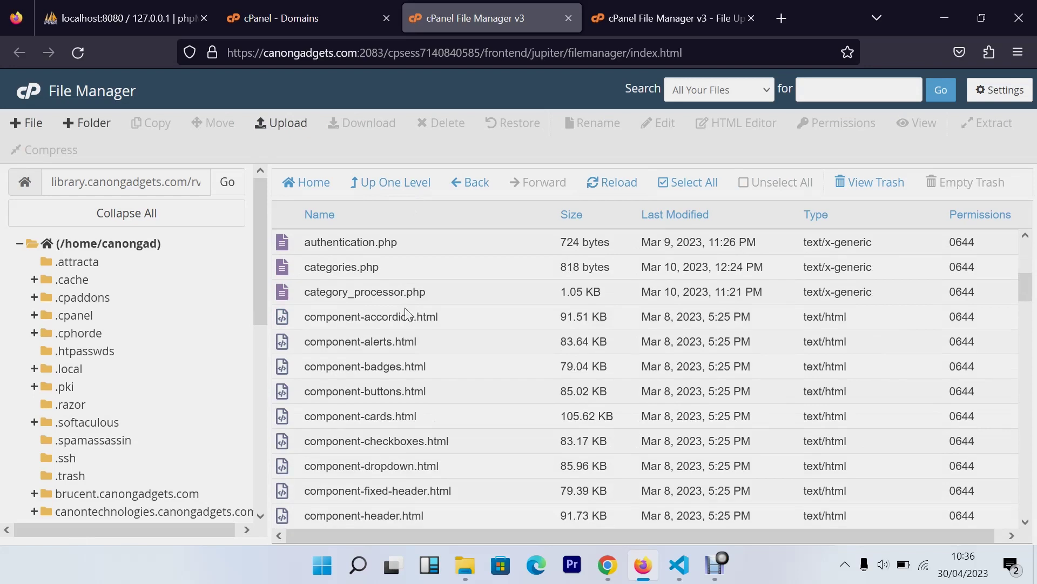
scroll(406, 316, "down", 10)
scroll(407, 317, "up", 5)
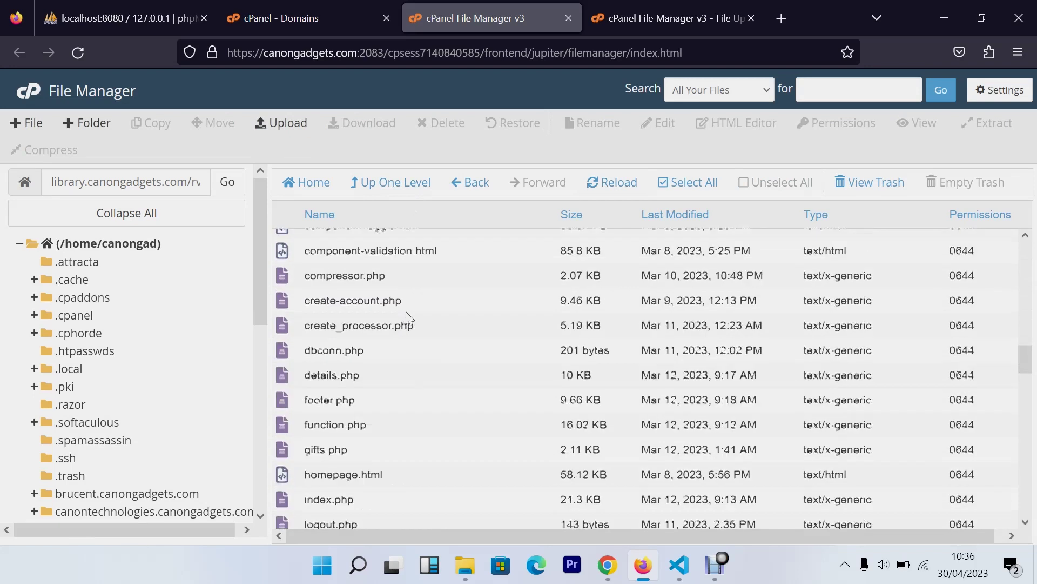
left_click(381, 182)
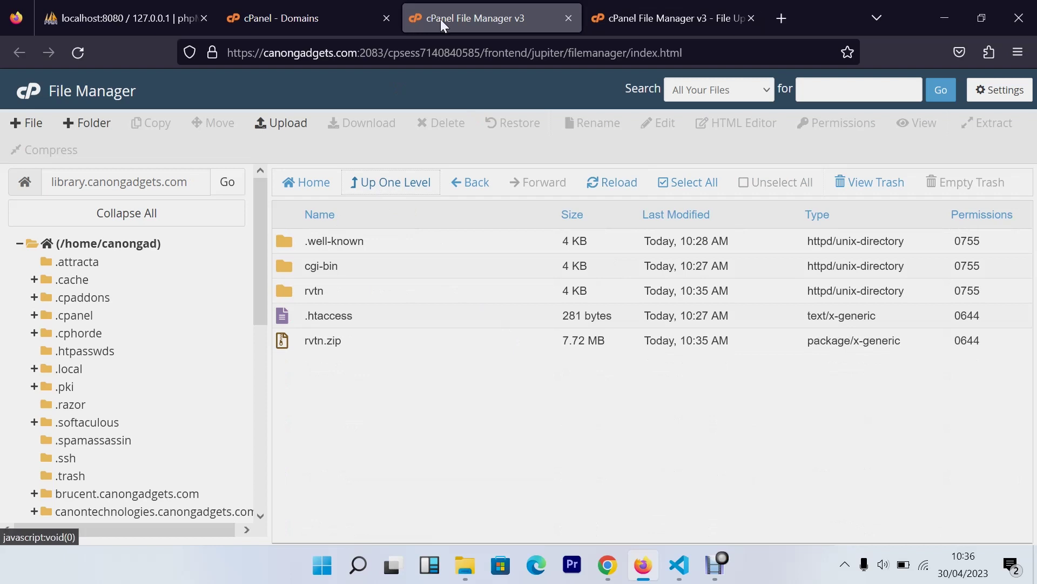
Load library.canongadgets.com in a new Firefox tab
left_click(646, 9)
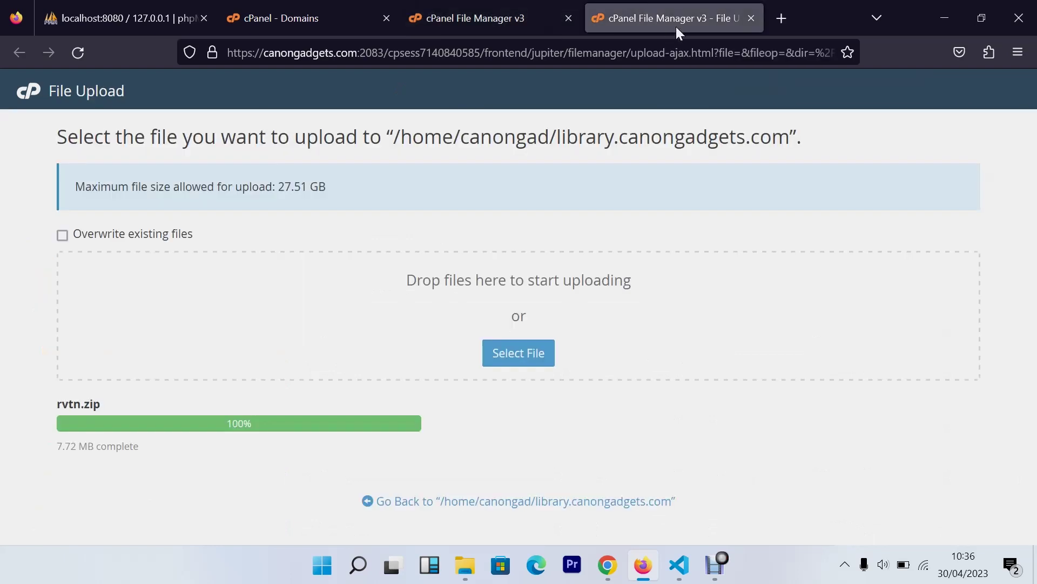
left_click(789, 9)
type("li")
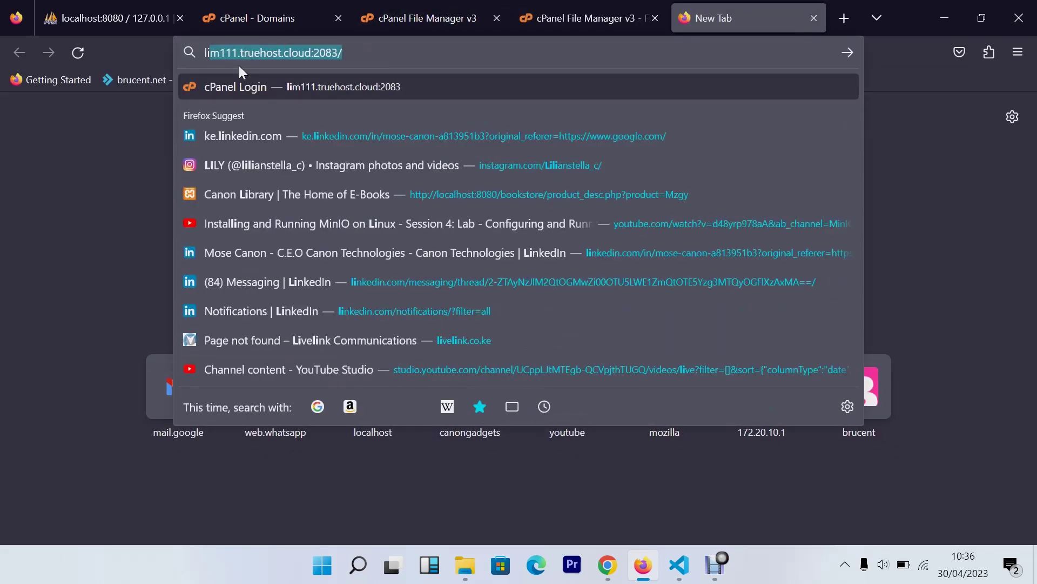
type("brary")
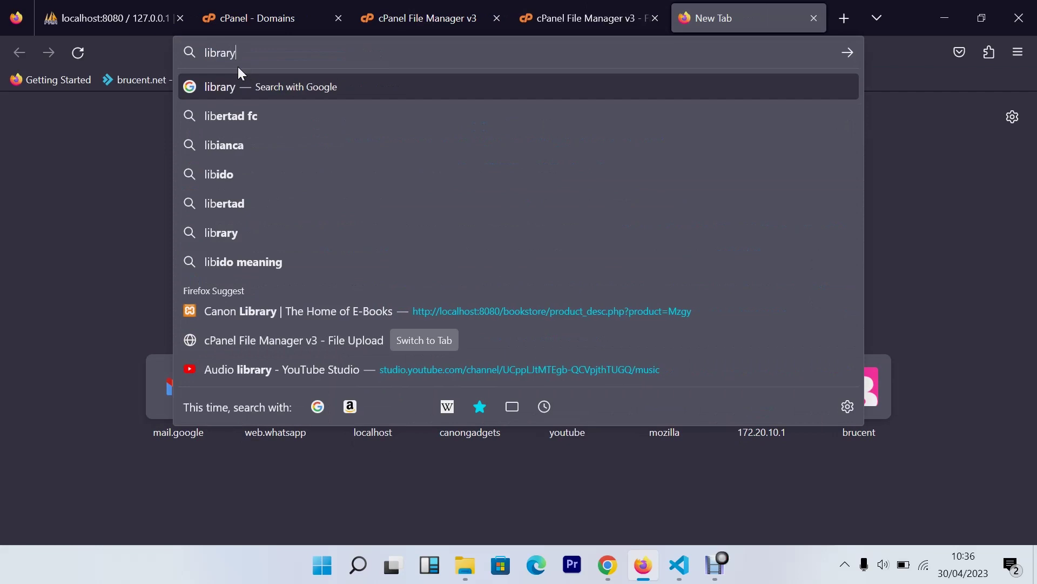
type(".cano")
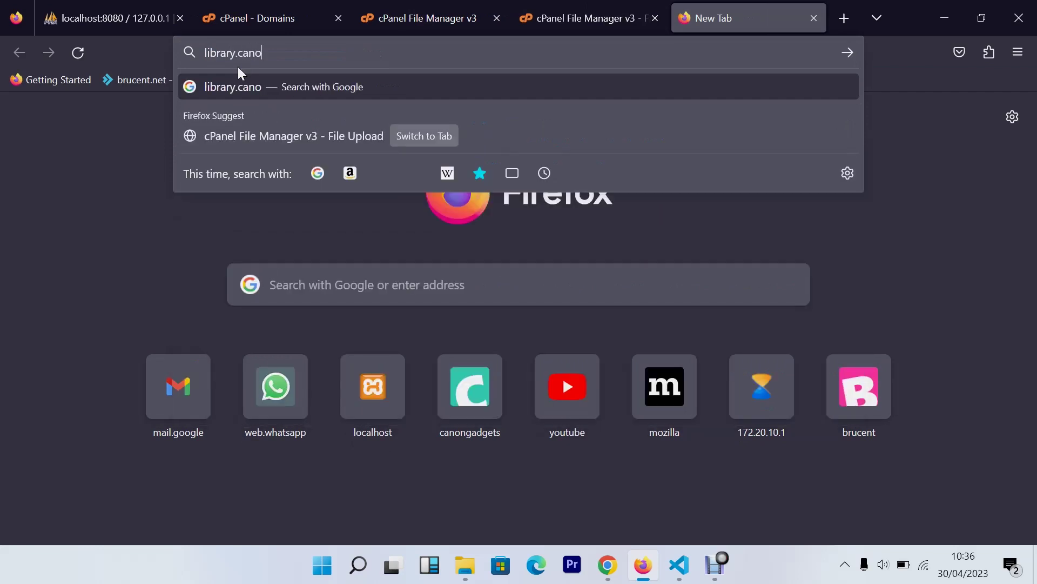
type("ngadgets")
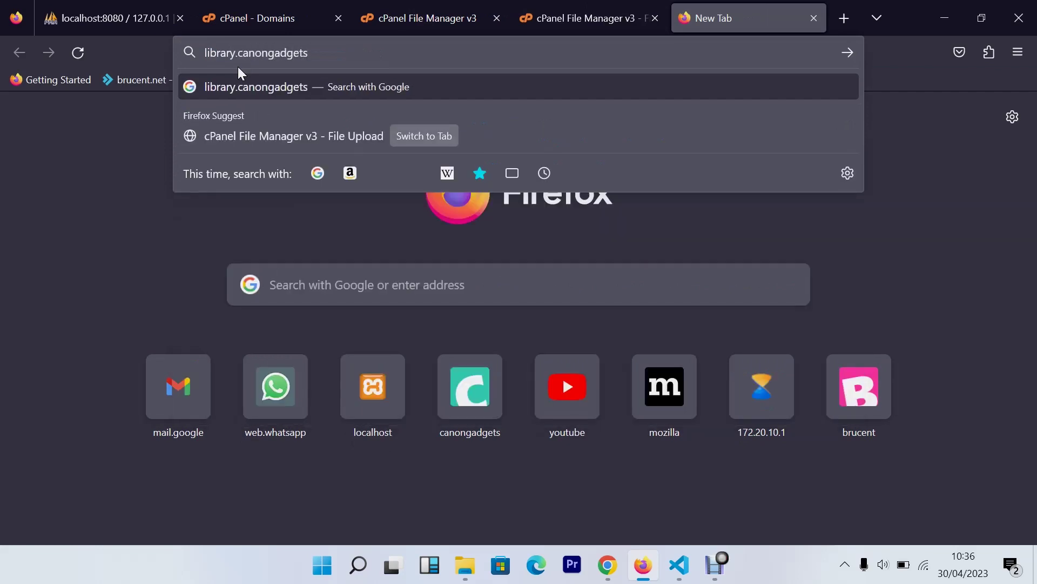
type(".com")
key("Return")
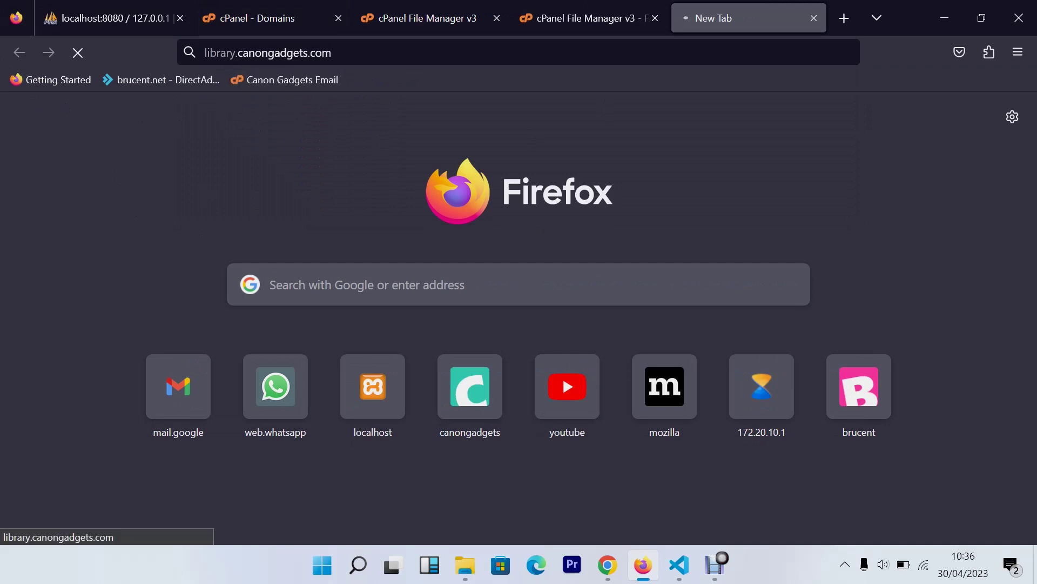
Compare the live Index of / listing with the local bookstore site and its code
left_click(254, 52)
left_click(104, 371)
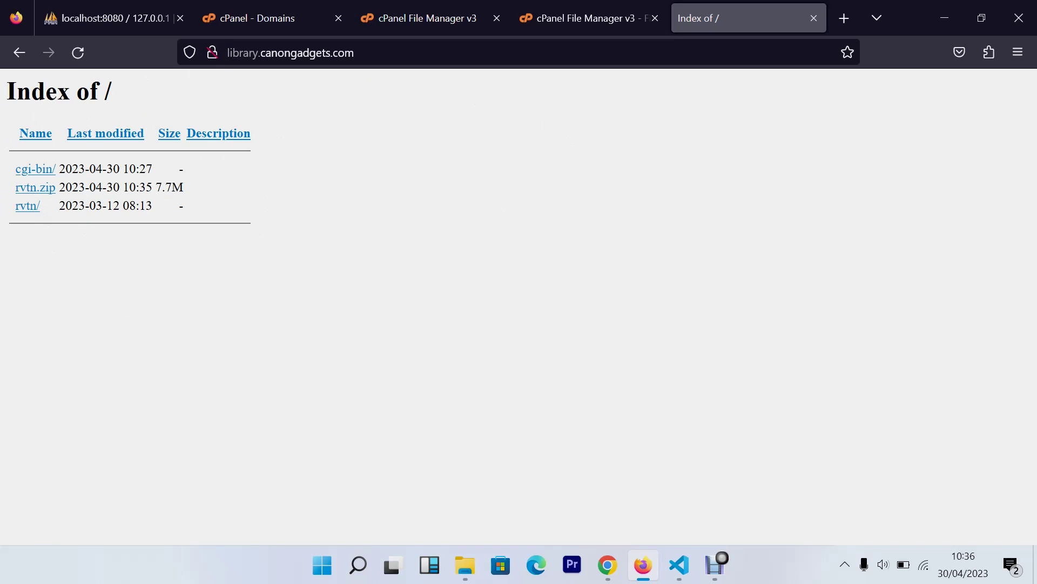
left_click(228, 54)
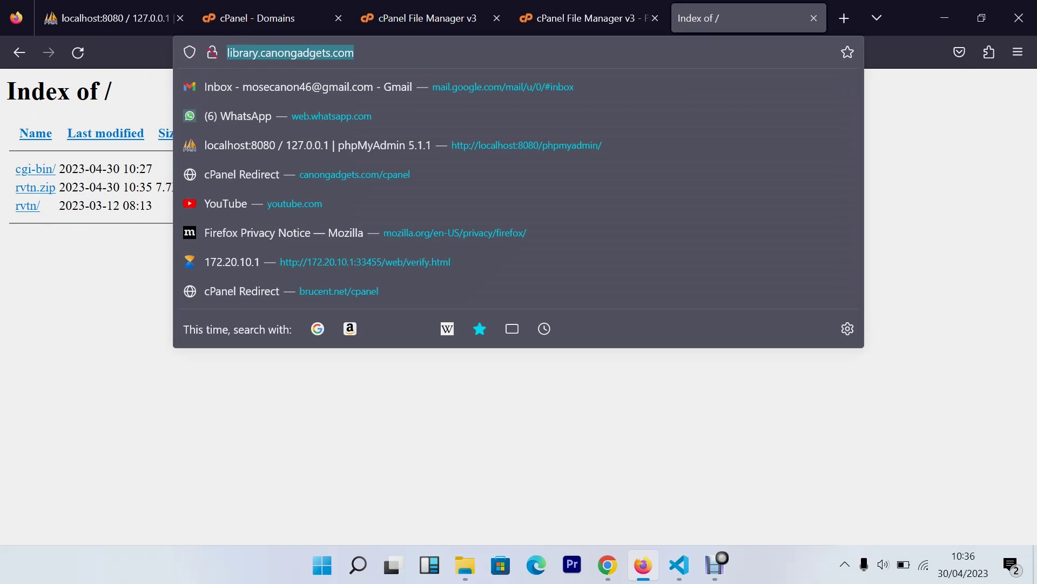
left_click(129, 114)
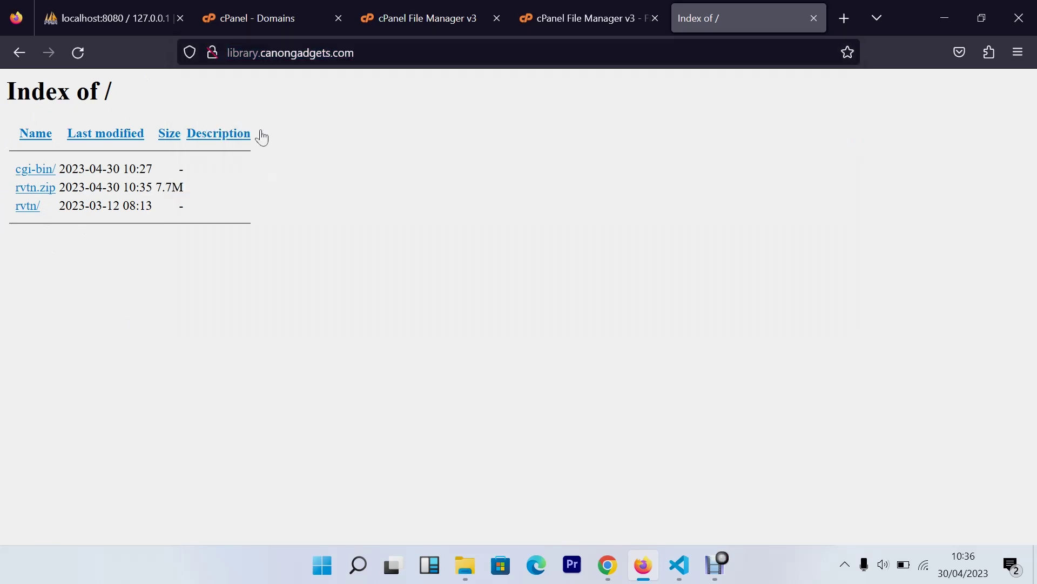
left_click(618, 565)
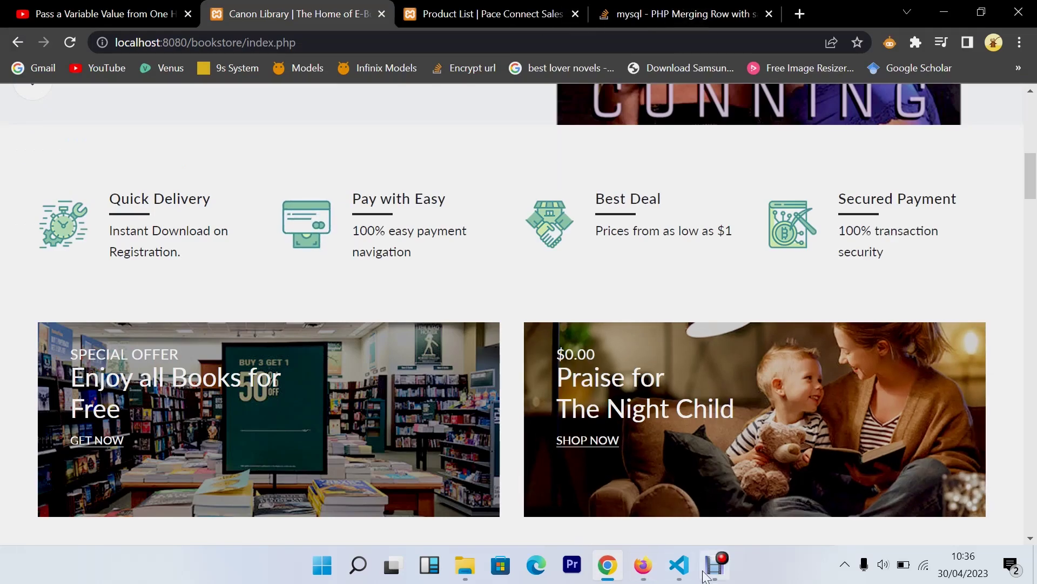
left_click(679, 565)
left_click(641, 565)
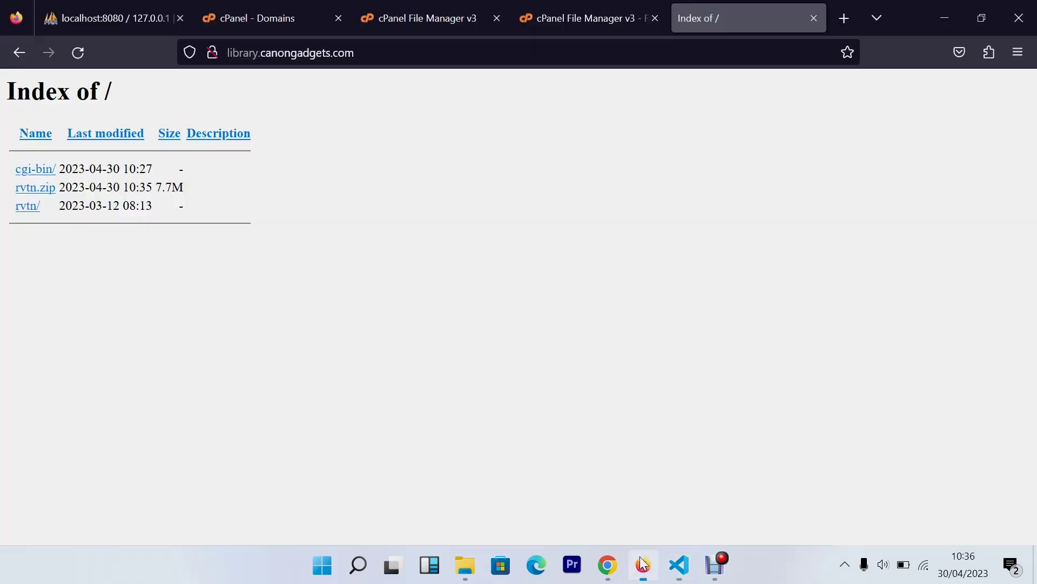
Open the rvtn folder in File Manager, browse its site files, and select index.php
left_click(435, 16)
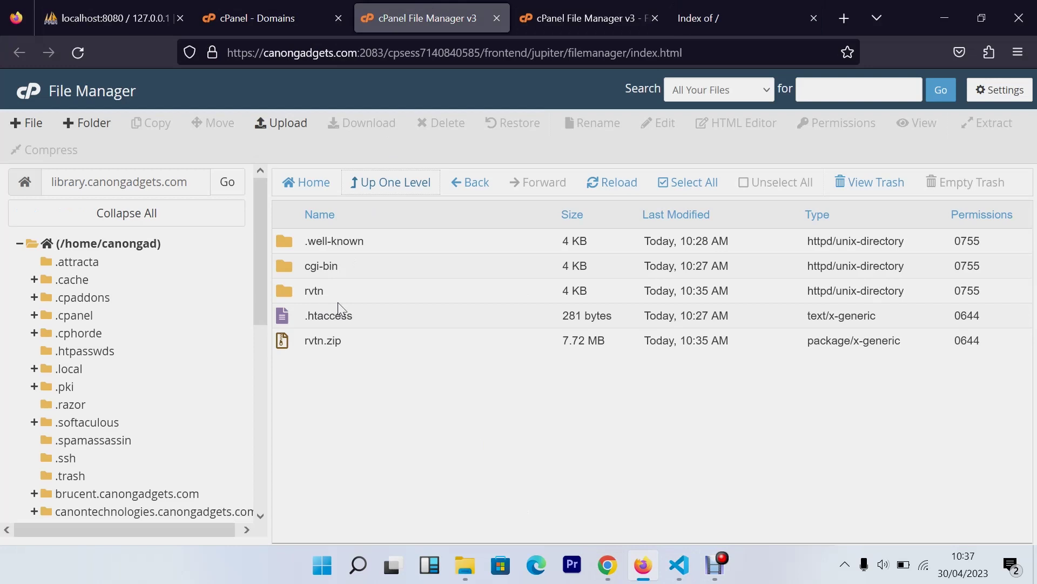
double_click(355, 294)
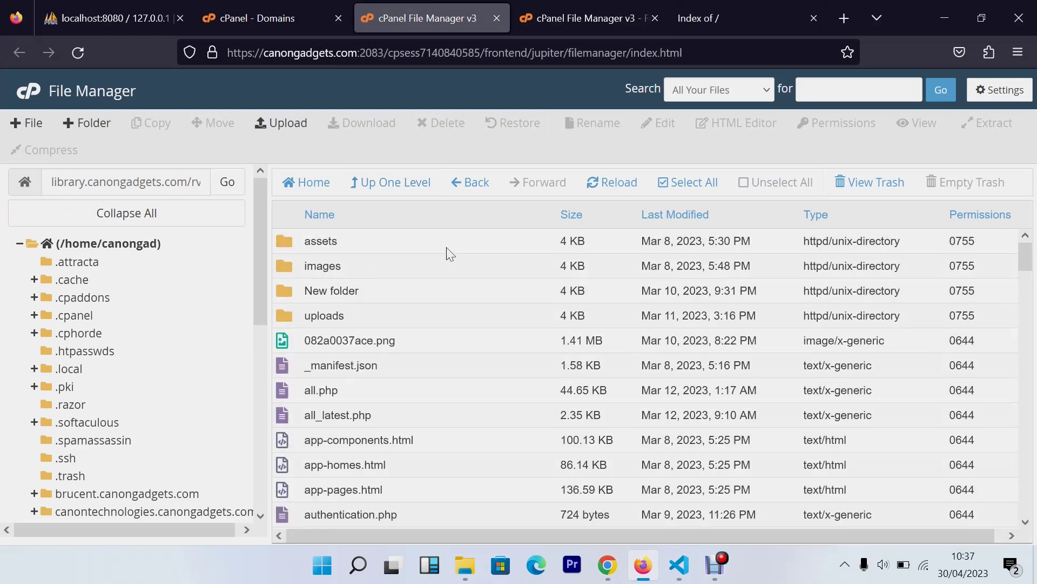
scroll(450, 253, "down", 10)
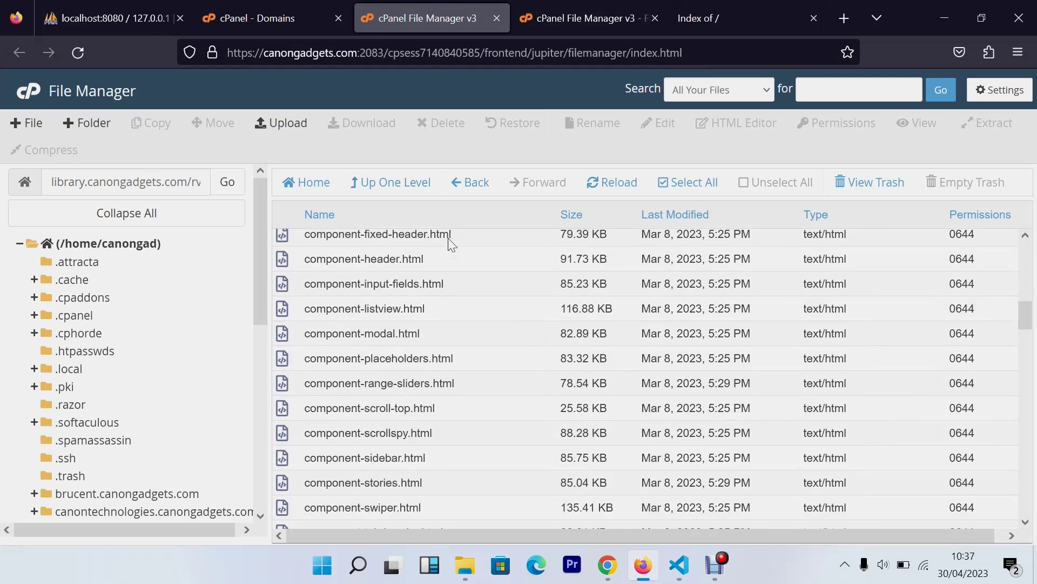
scroll(452, 245, "down", 4)
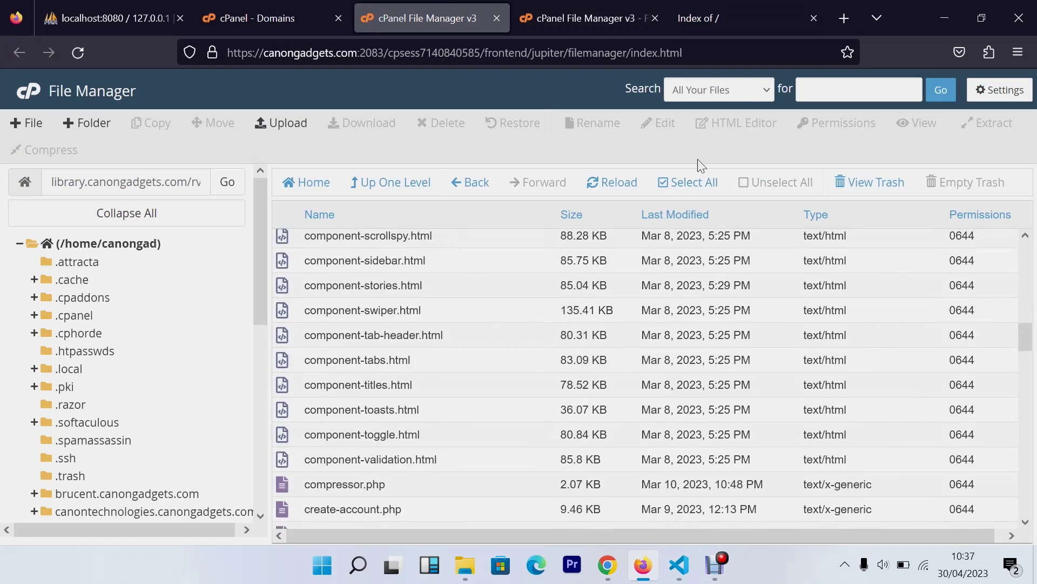
left_click(687, 182)
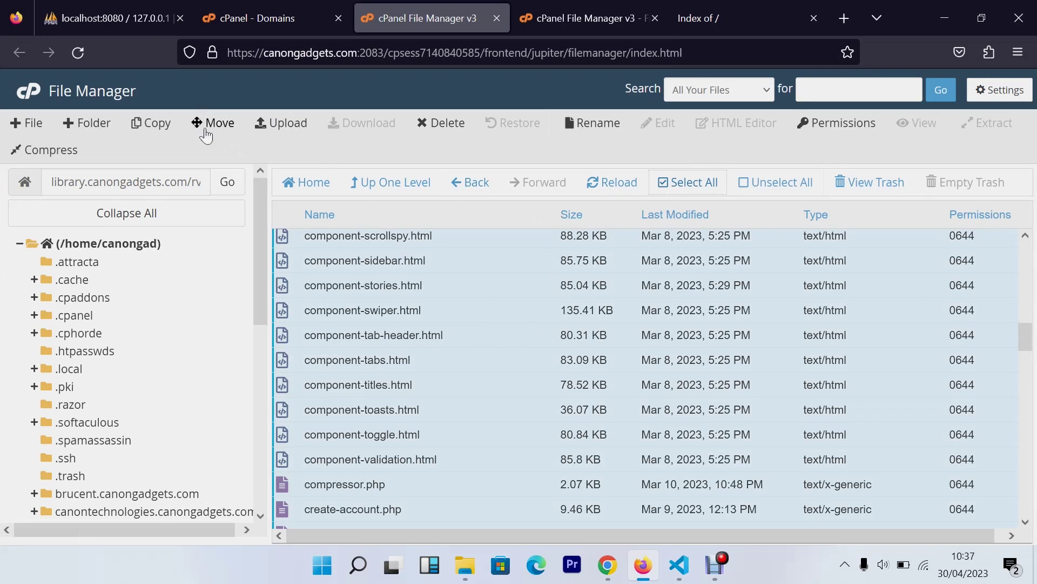
left_click(398, 184)
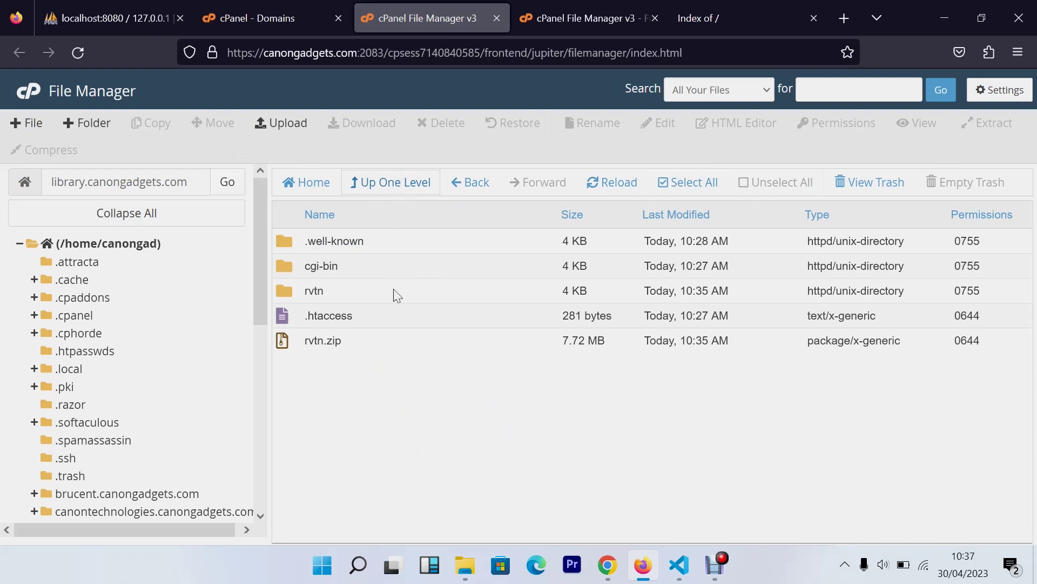
double_click(366, 293)
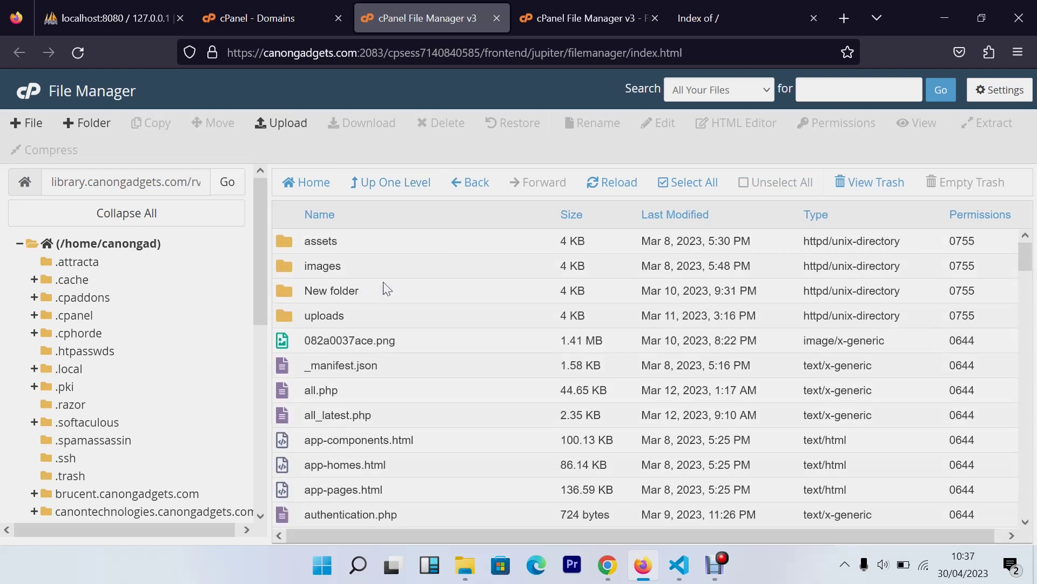
scroll(388, 287, "down", 20)
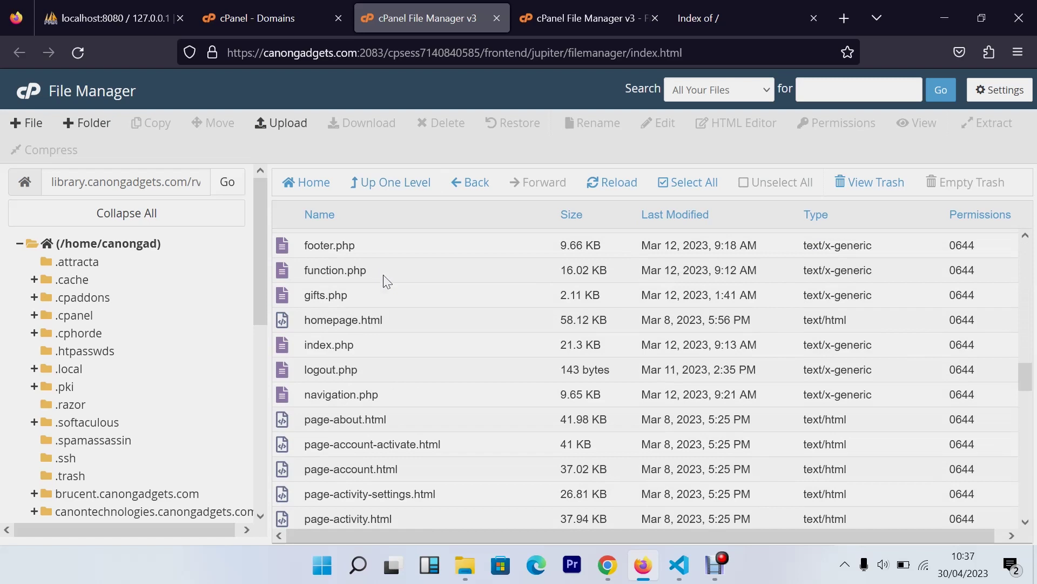
left_click(410, 347)
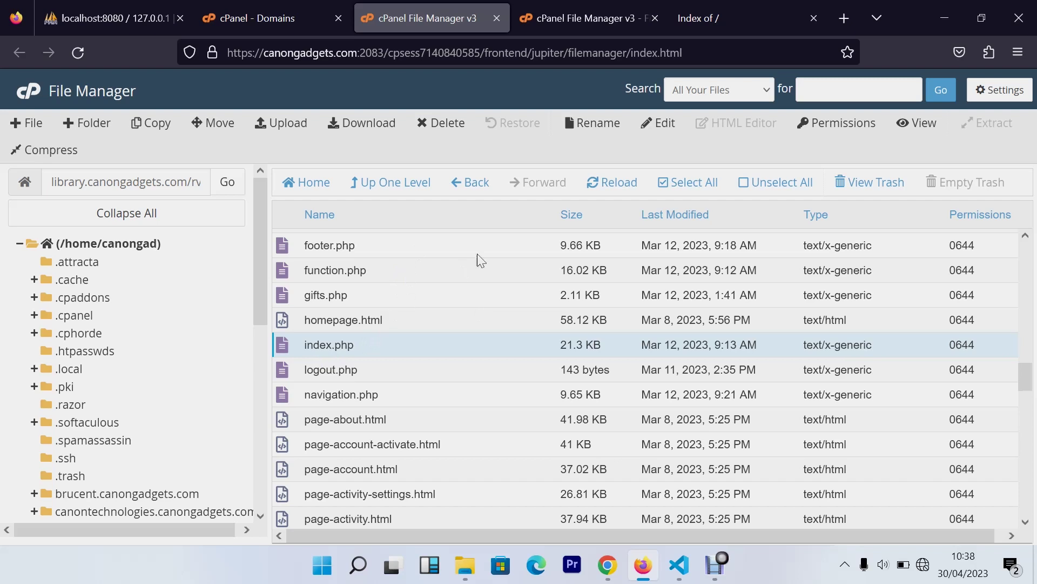
Select all rvtn files and submit a move to the root by deleting rvtn from the path
left_click(675, 182)
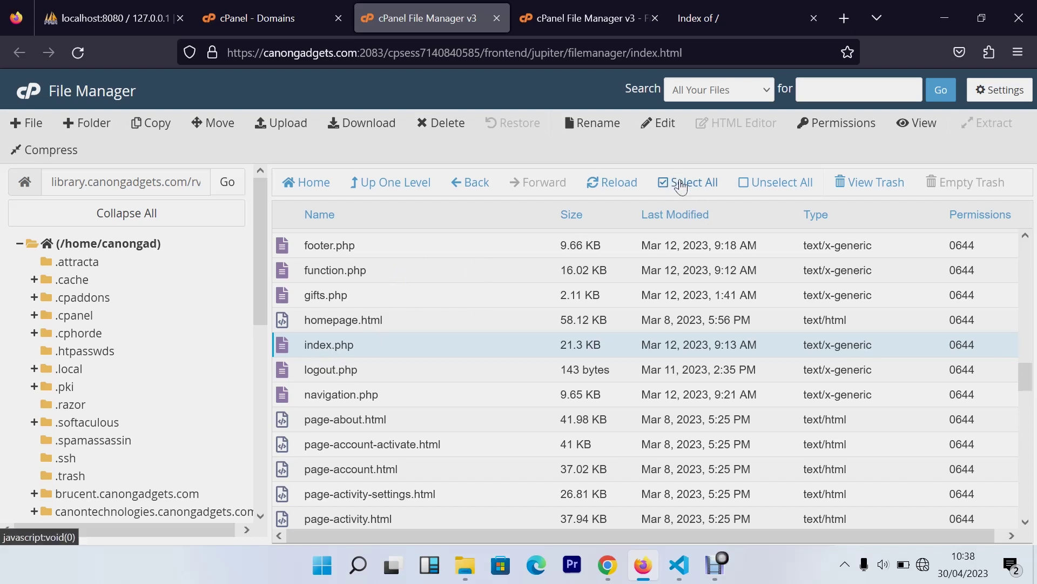
left_click(221, 123)
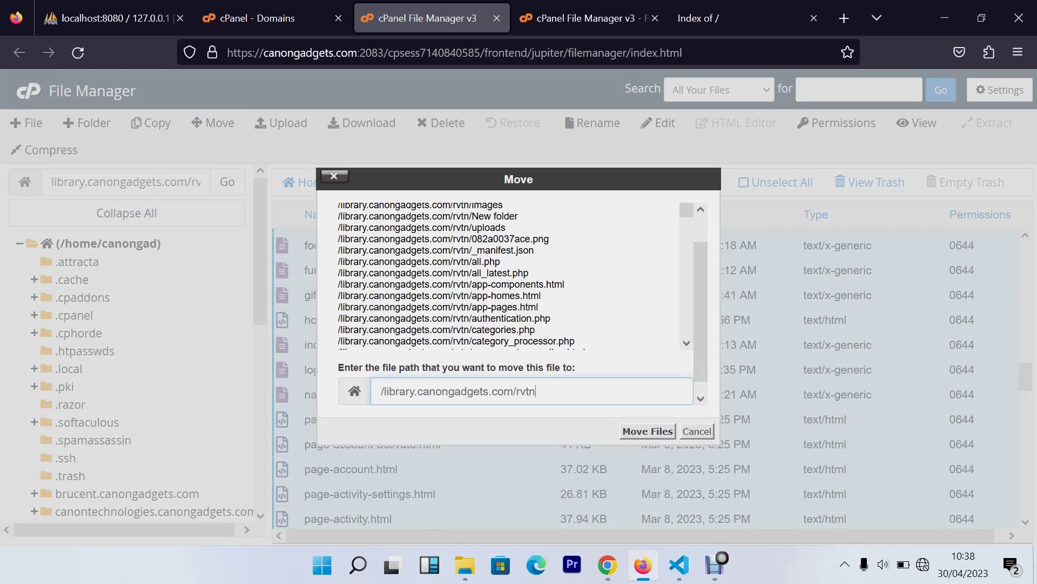
key("ctrl+shift+Left")
key("BackSpace")
key("Return")
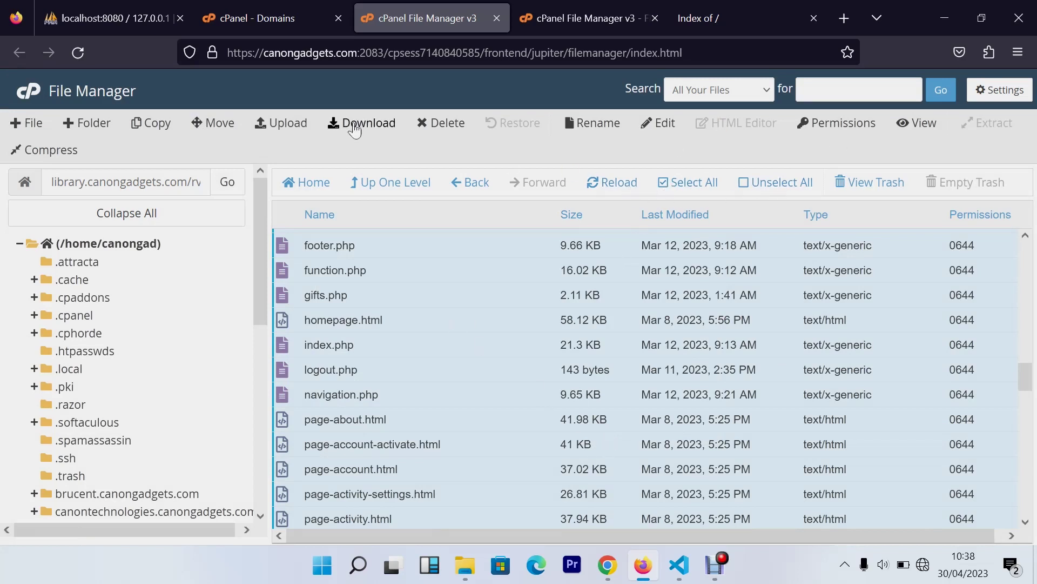
left_click(216, 124)
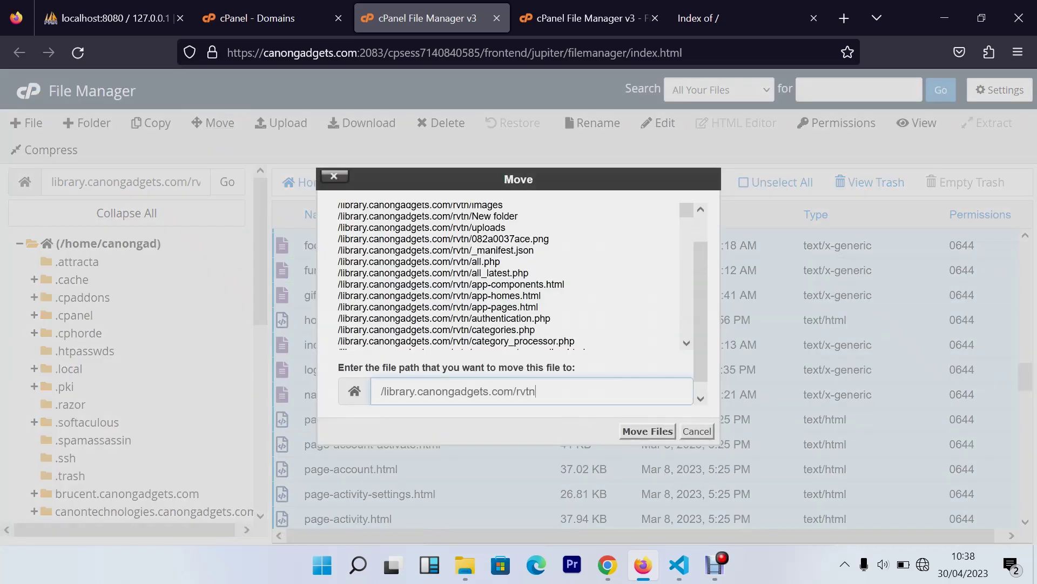
key("ctrl+shift+Left")
key("BackSpace")
left_click(648, 431)
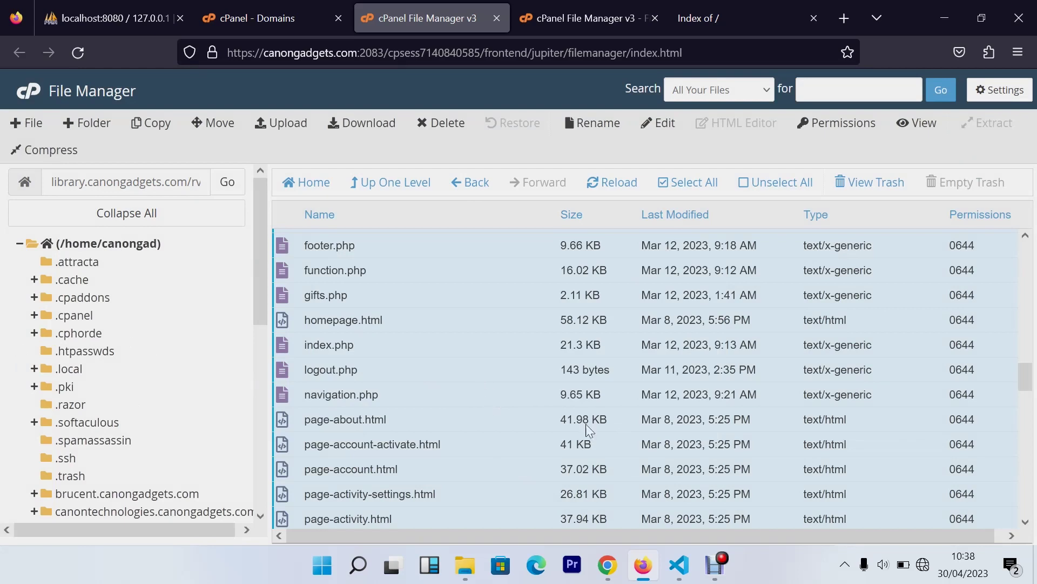
Reconnect the computer's Wi-Fi to the iPhone network
left_click(928, 564)
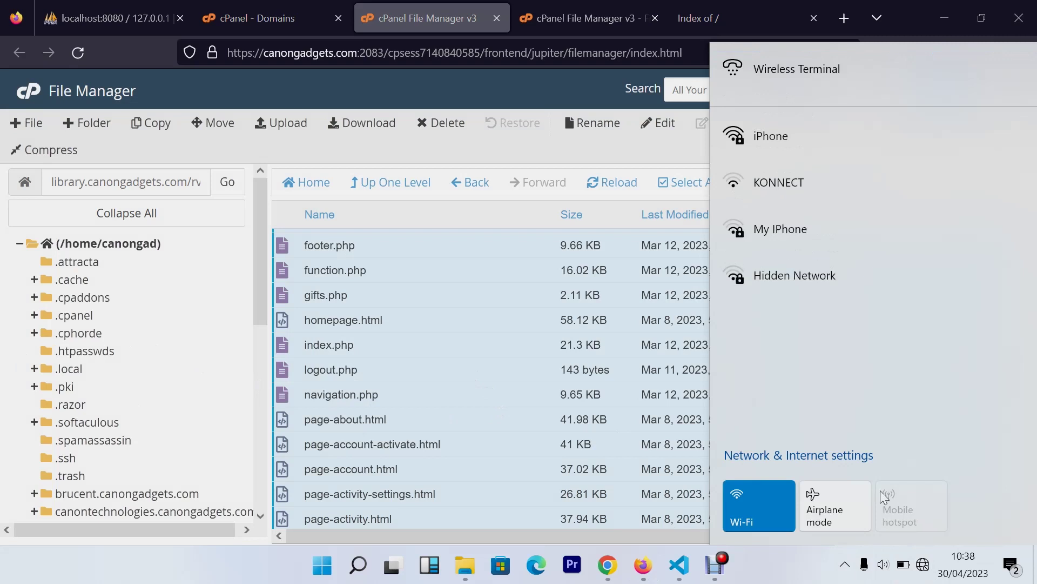
left_click(779, 142)
left_click(952, 205)
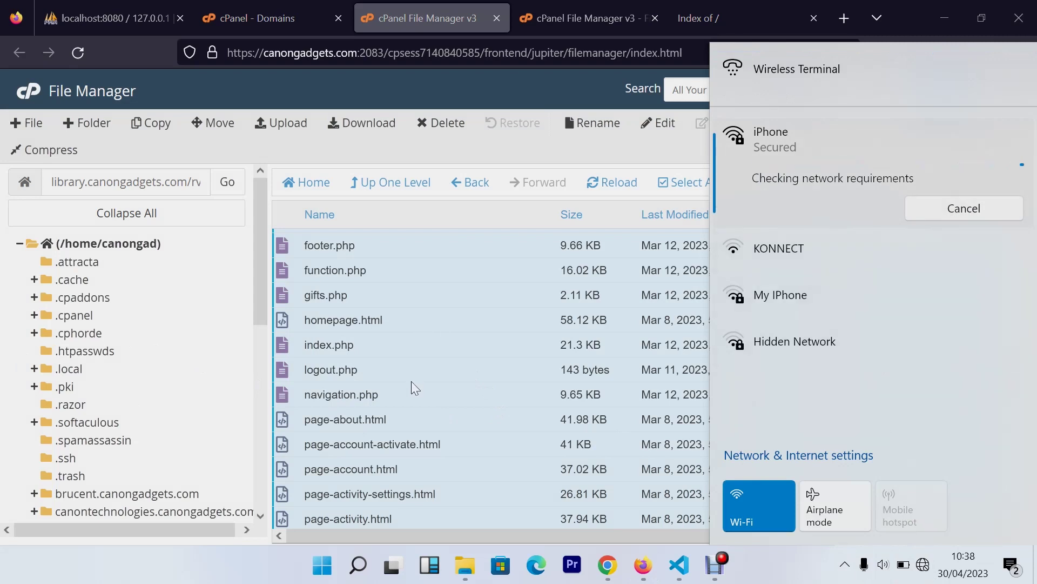
left_click(485, 404)
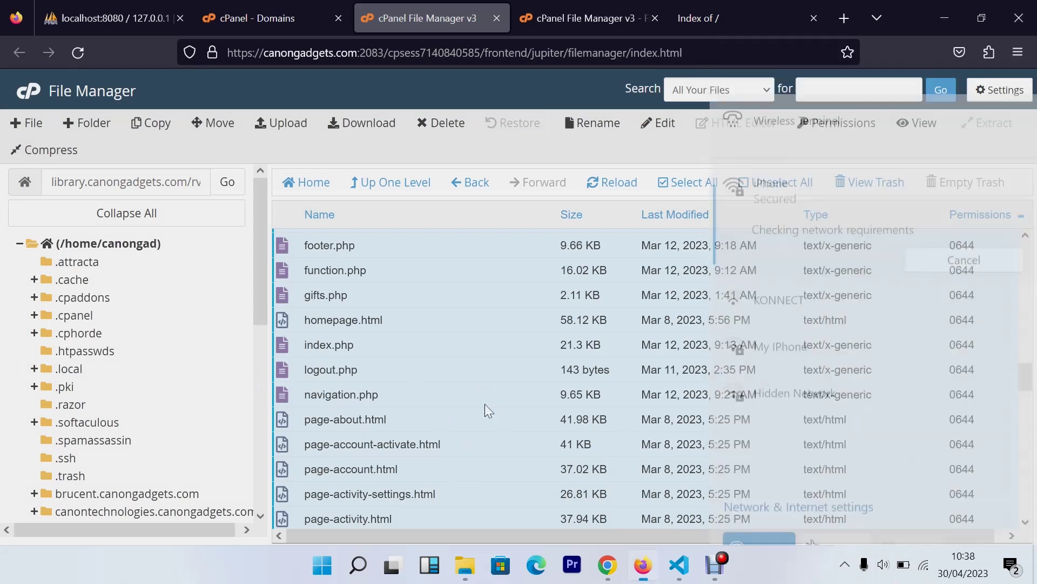
left_click(485, 404)
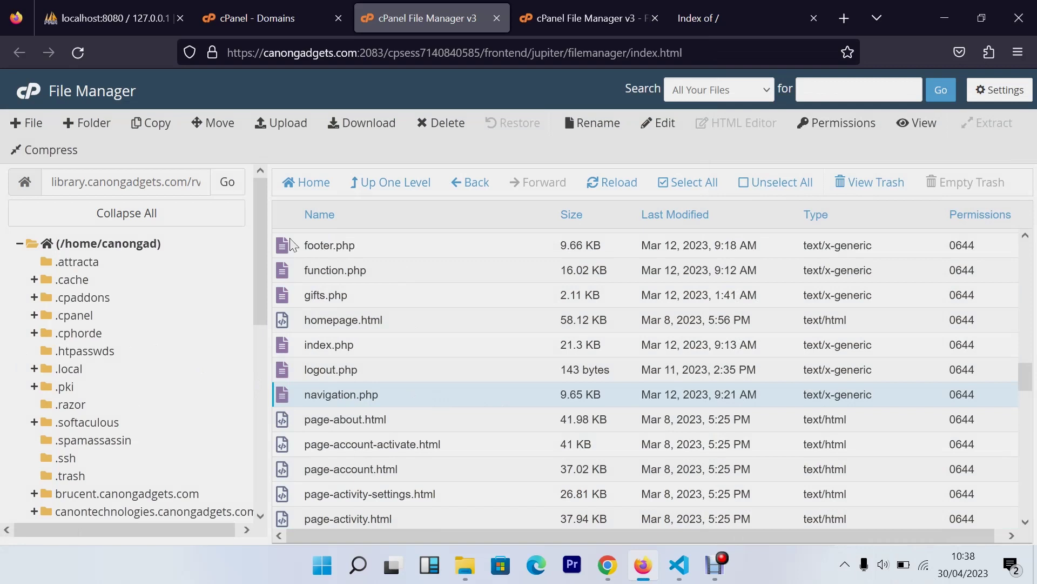
Select all files in rvtn and move them to library.canongadgets.com, removing rvtn from the destination
left_click(214, 124)
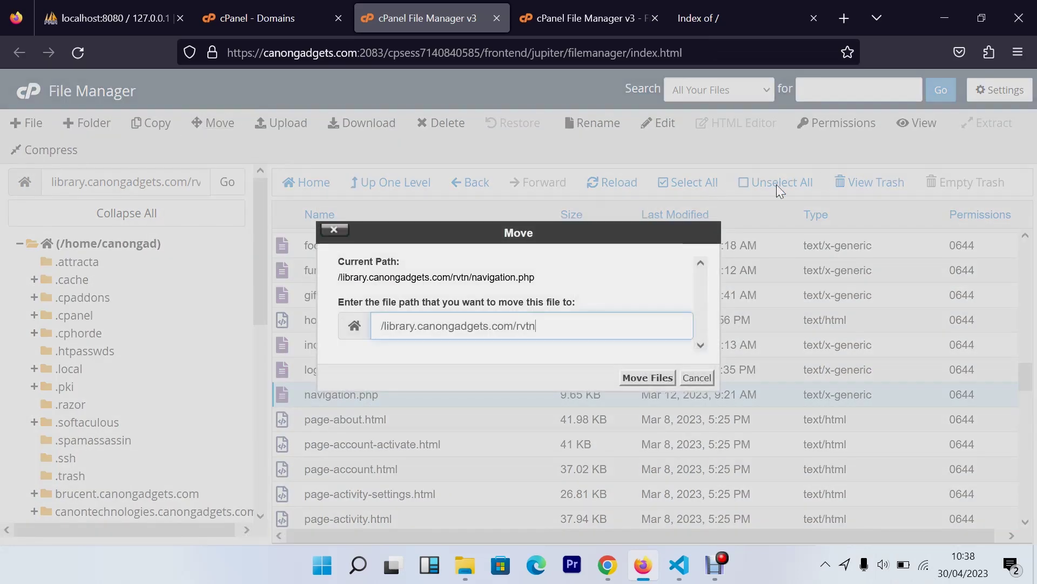
left_click(697, 378)
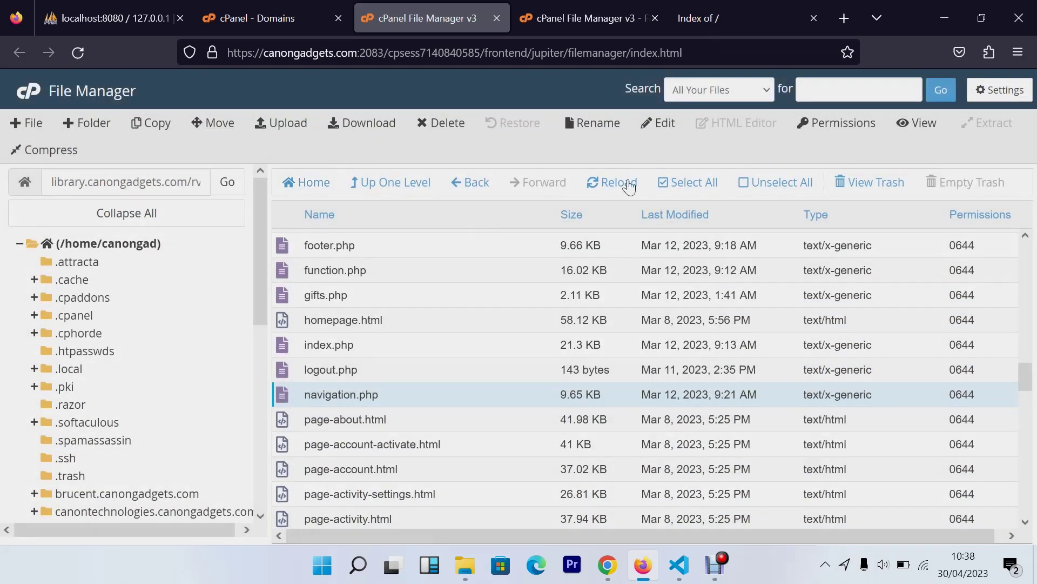
left_click(686, 183)
left_click(227, 129)
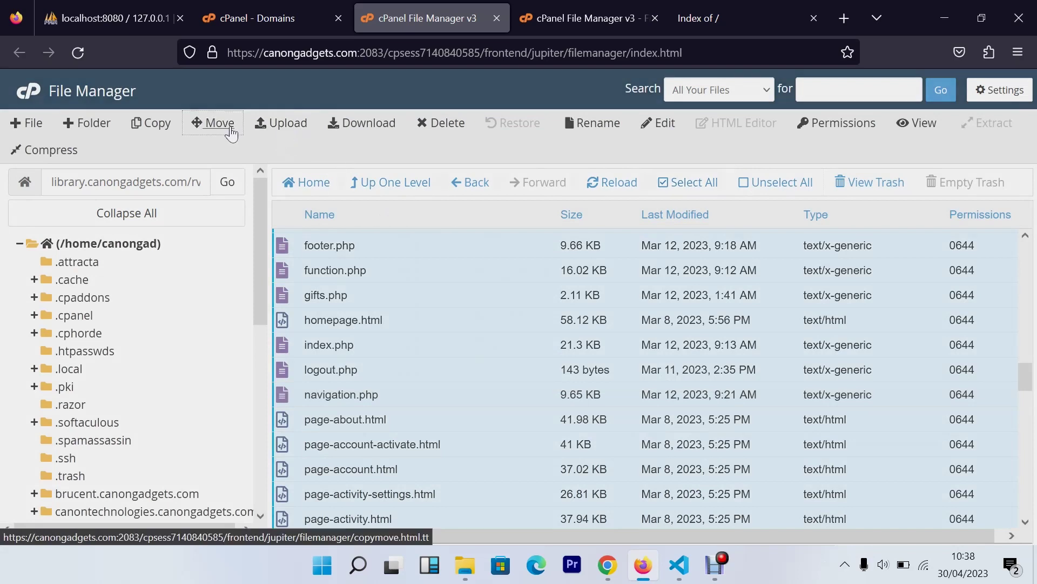
key("ctrl+shift+Left")
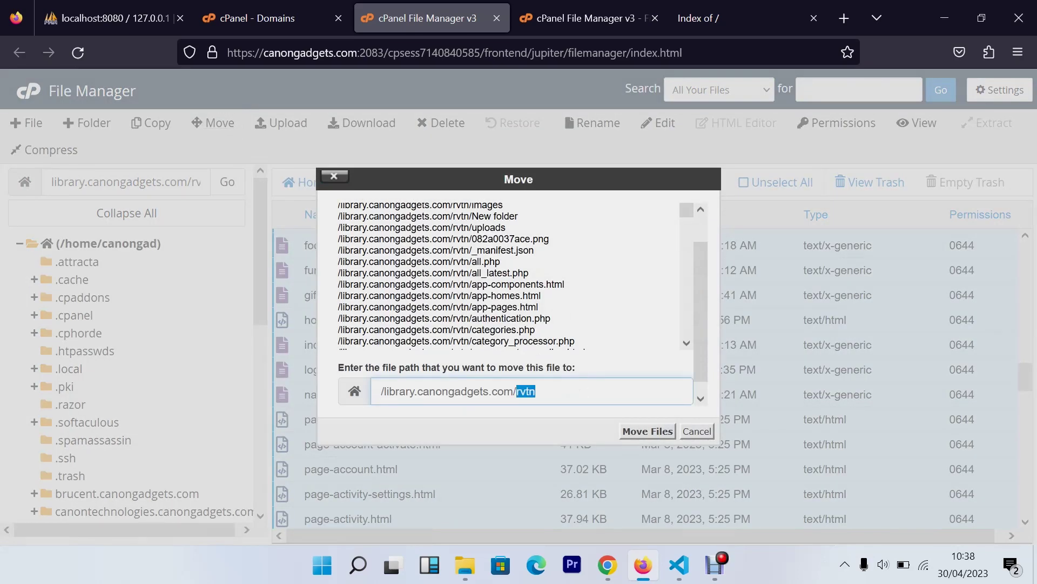
key("BackSpace")
left_click(648, 431)
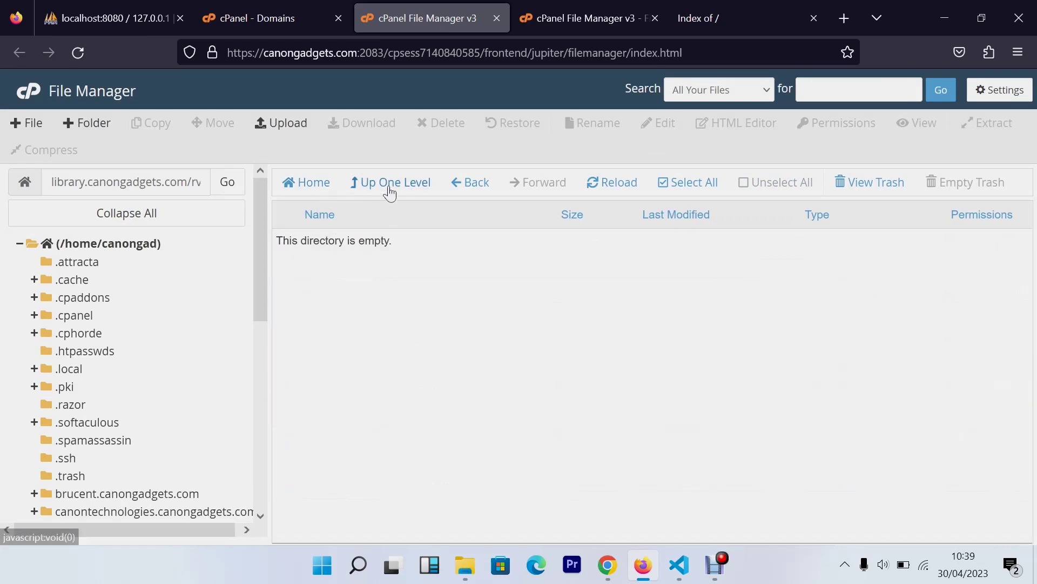
Permanently delete the empty rvtn folder from library.canongadgets.com, skipping the trash
left_click(393, 184)
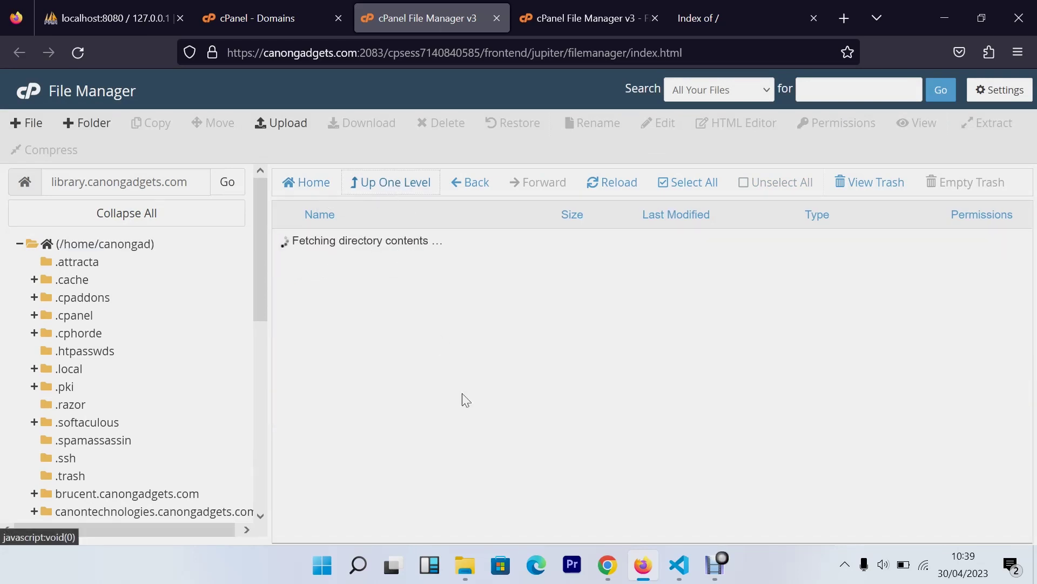
left_click(363, 370)
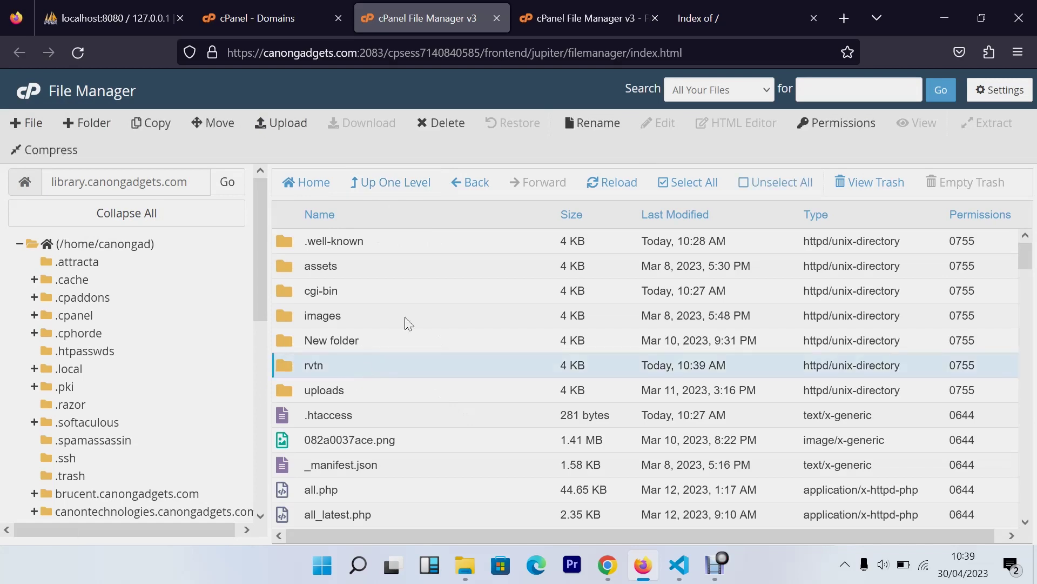
left_click(450, 127)
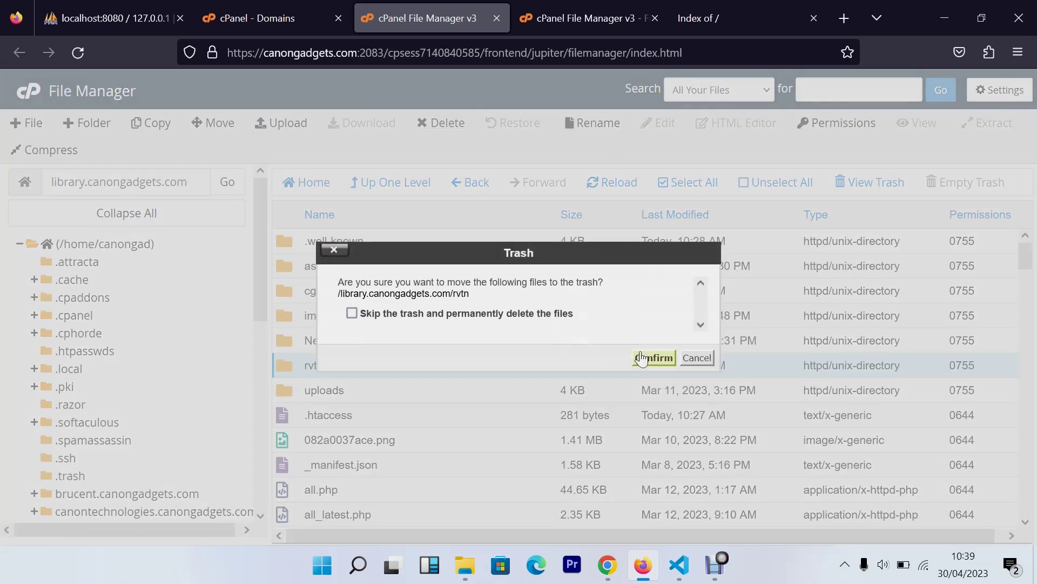
left_click(381, 317)
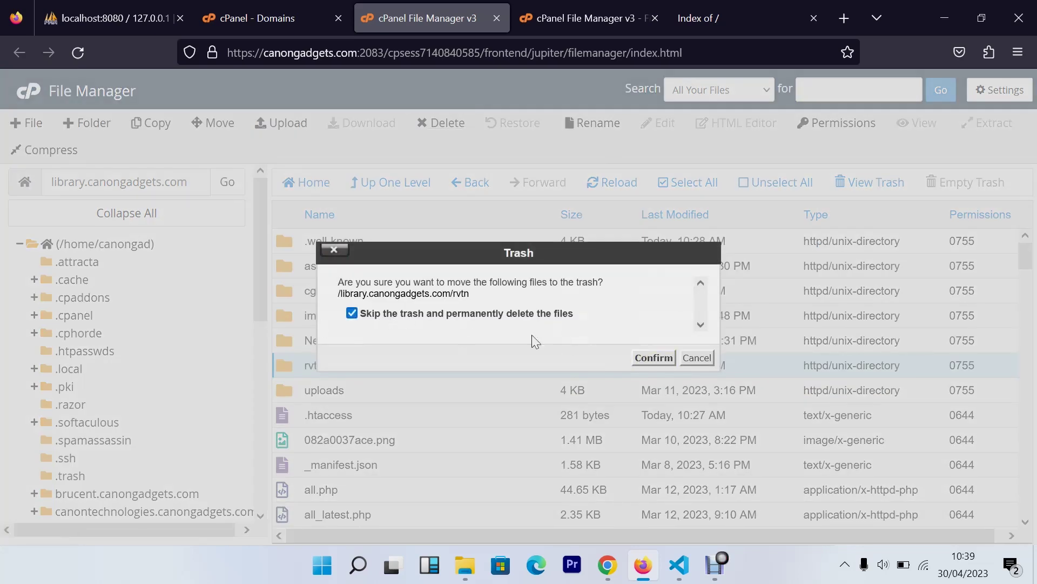
left_click(640, 361)
Scroll through the root listing to check the moved site files
scroll(367, 410, "down", 5)
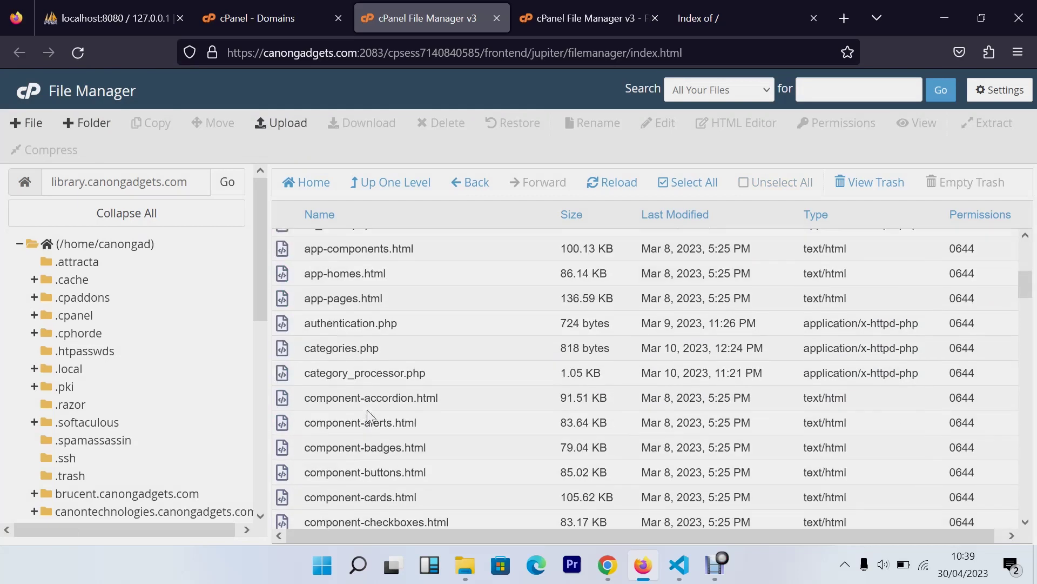
scroll(369, 416, "up", 5)
scroll(369, 416, "down", 5)
scroll(382, 364, "up", 5)
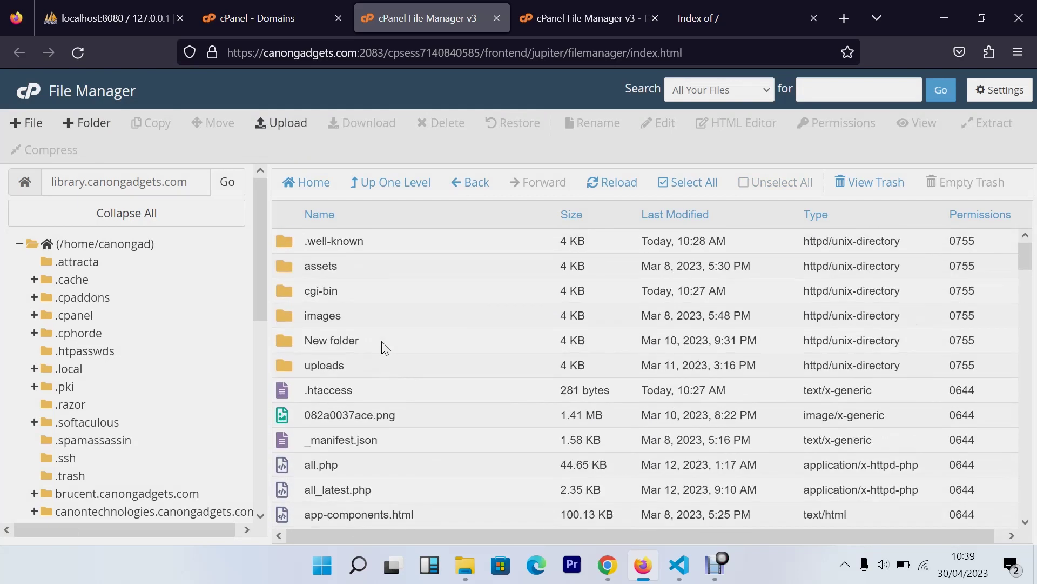
scroll(382, 347, "down", 4)
scroll(427, 384, "down", 15)
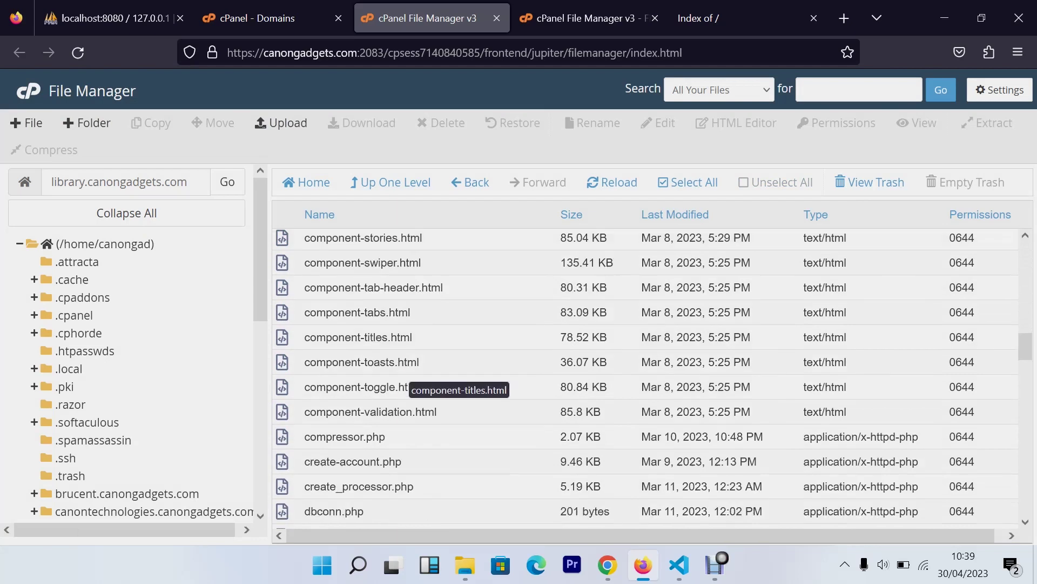
scroll(653, 379, "down", 15)
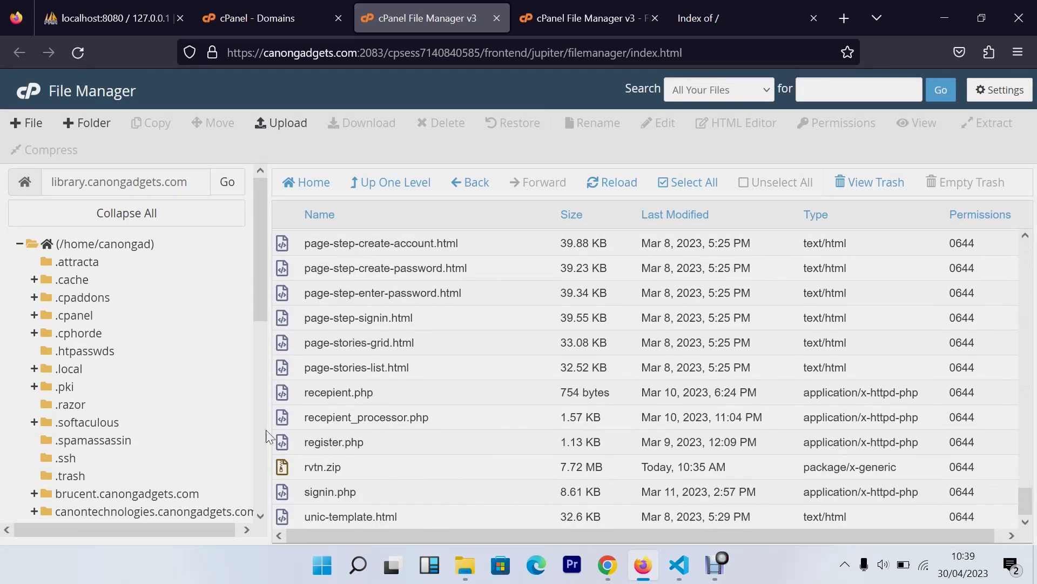
scroll(397, 382, "up", 8)
scroll(398, 382, "up", 15)
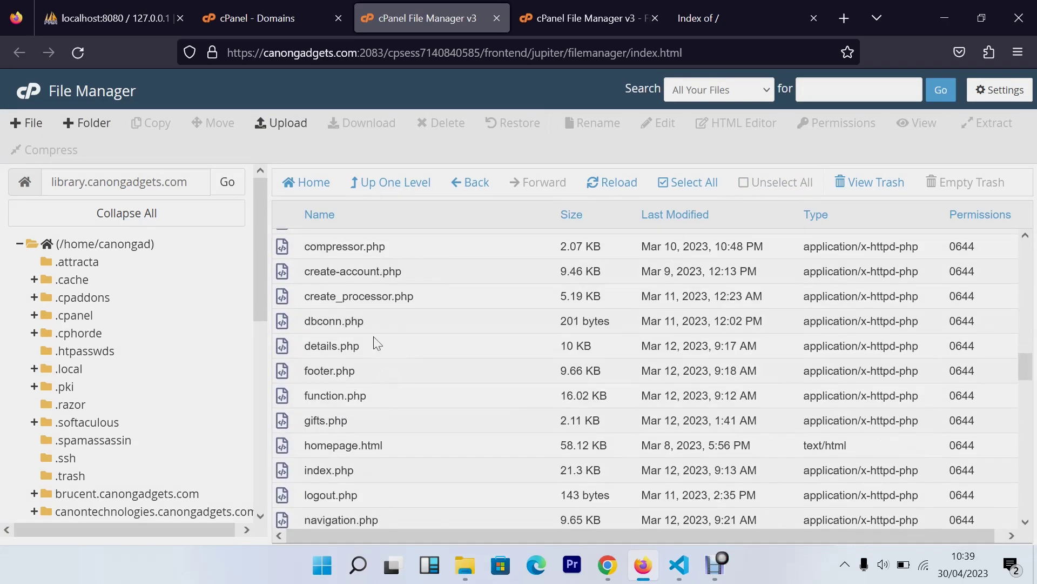
scroll(376, 339, "up", 5)
scroll(376, 339, "down", 5)
Select index.php in the site root, then open the home directory's www folder and select its index.php
left_click(392, 474)
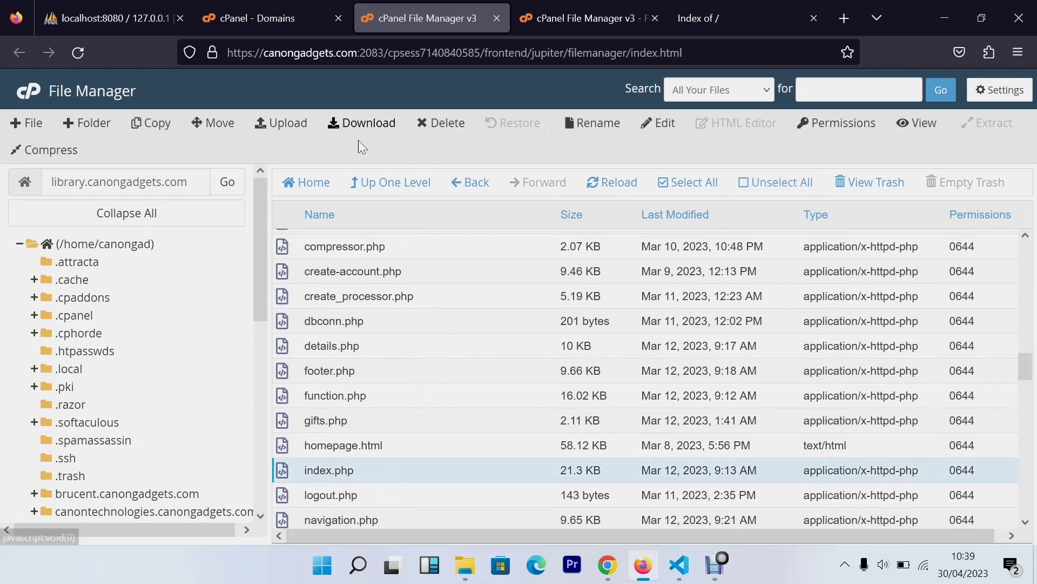
left_click(394, 182)
scroll(414, 350, "down", 10)
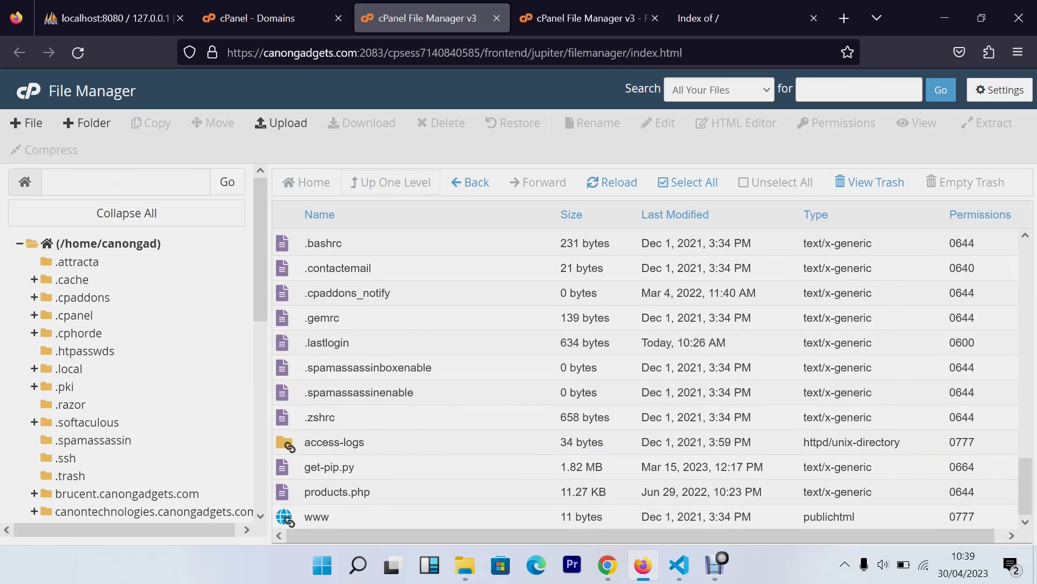
double_click(352, 517)
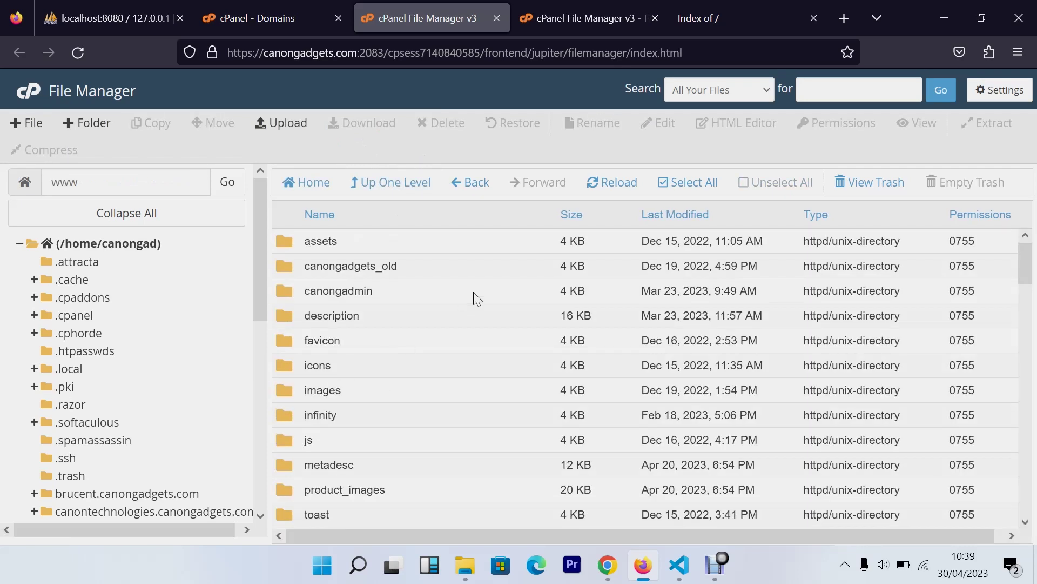
scroll(475, 297, "down", 5)
scroll(465, 308, "down", 10)
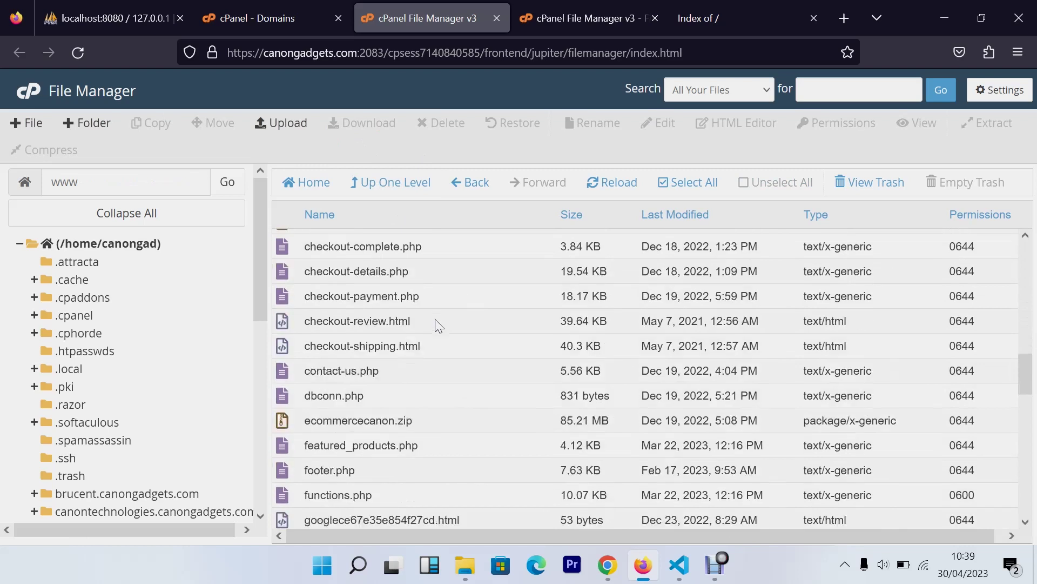
left_click(387, 336)
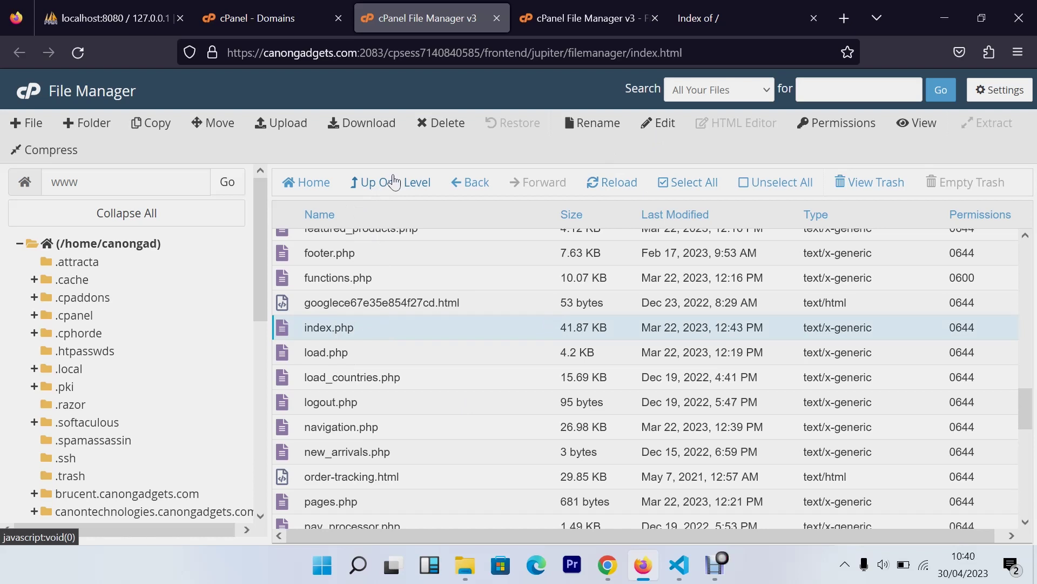
On the 'Index of /' tab, try appending /rvtn to the library.canongadgets.com address, then remove it
left_click(741, 11)
key("ctrl+l")
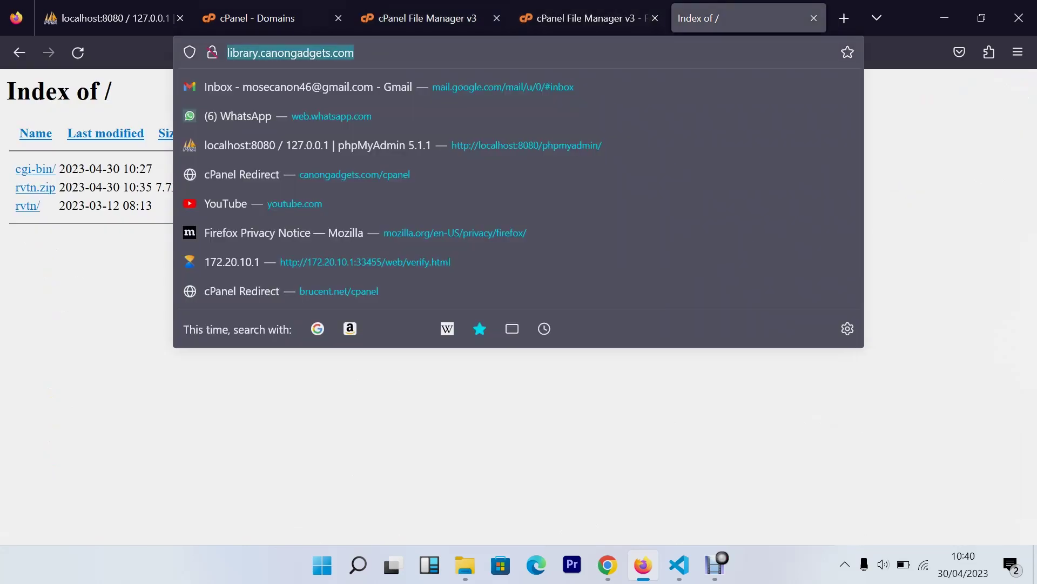
left_click(354, 52)
type("/rvtn")
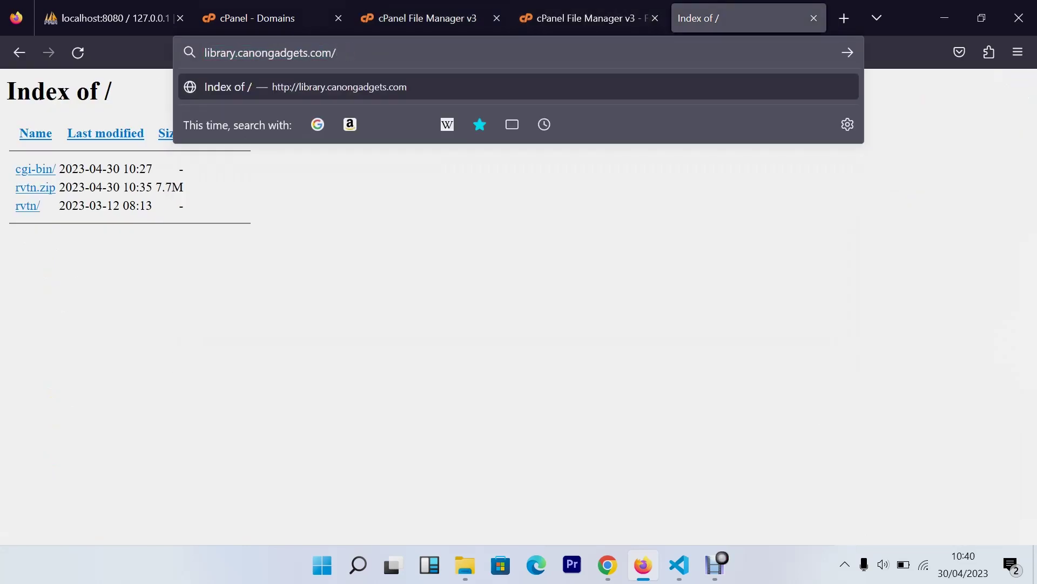
key("BackSpace")
key("BackSpace")
key("BackSpace")
key("BackSpace")
key("BackSpace")
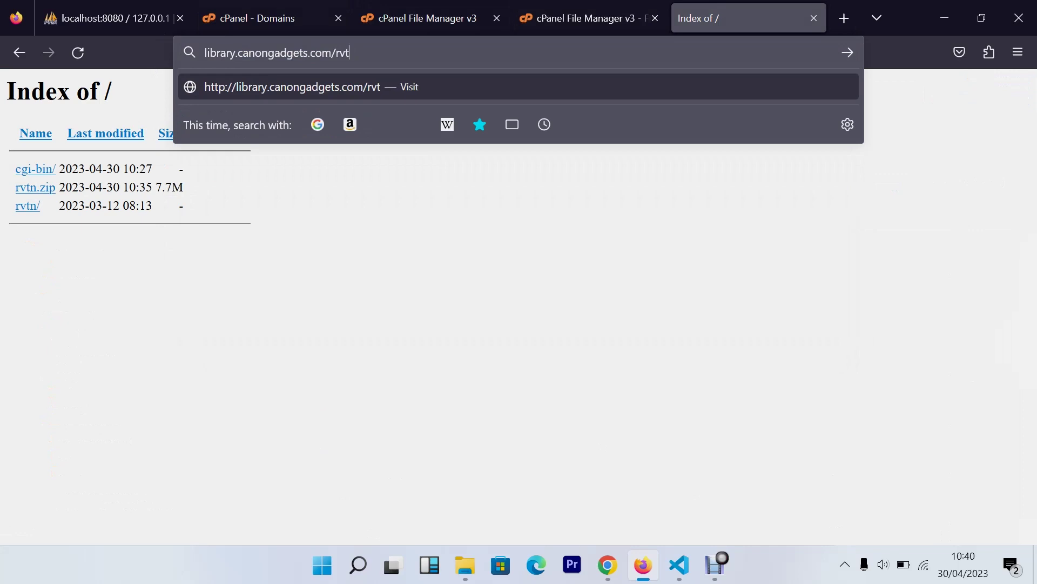
In File Manager, go up to the home directory and open the library.canongadgets.com folder
left_click(581, 12)
left_click(400, 13)
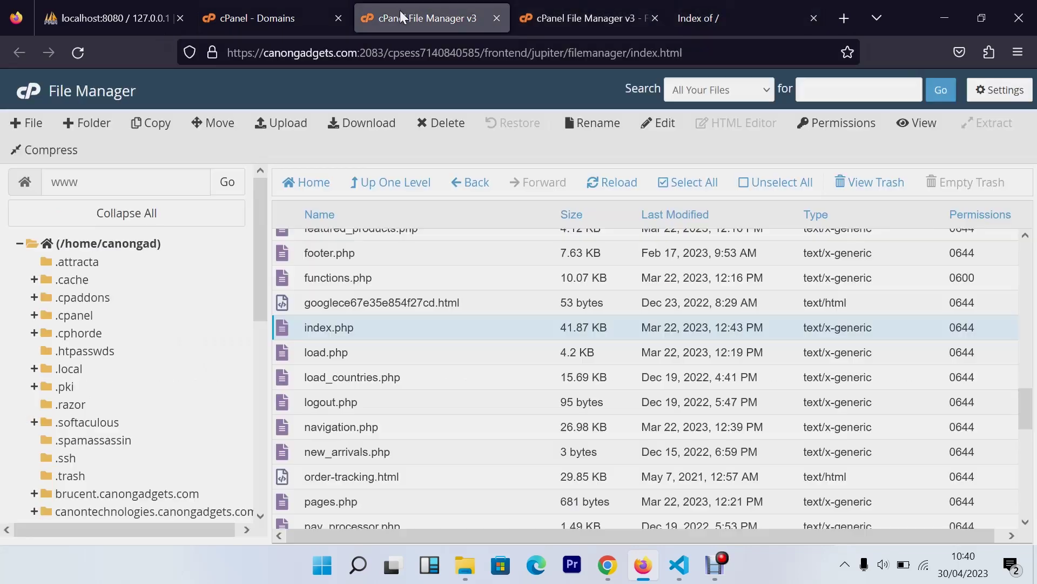
left_click(393, 183)
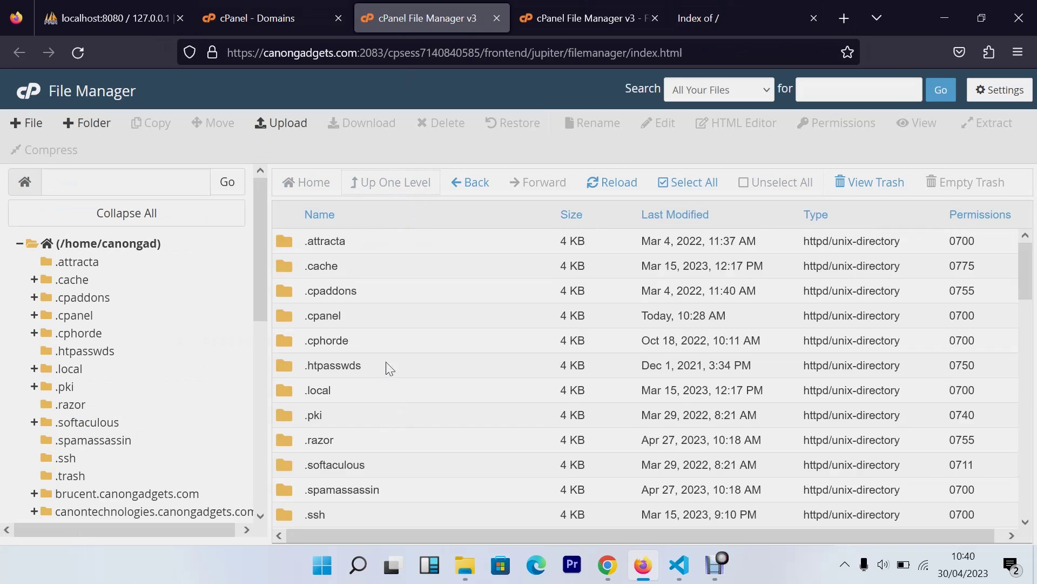
scroll(391, 364, "down", 8)
scroll(422, 285, "down", 2)
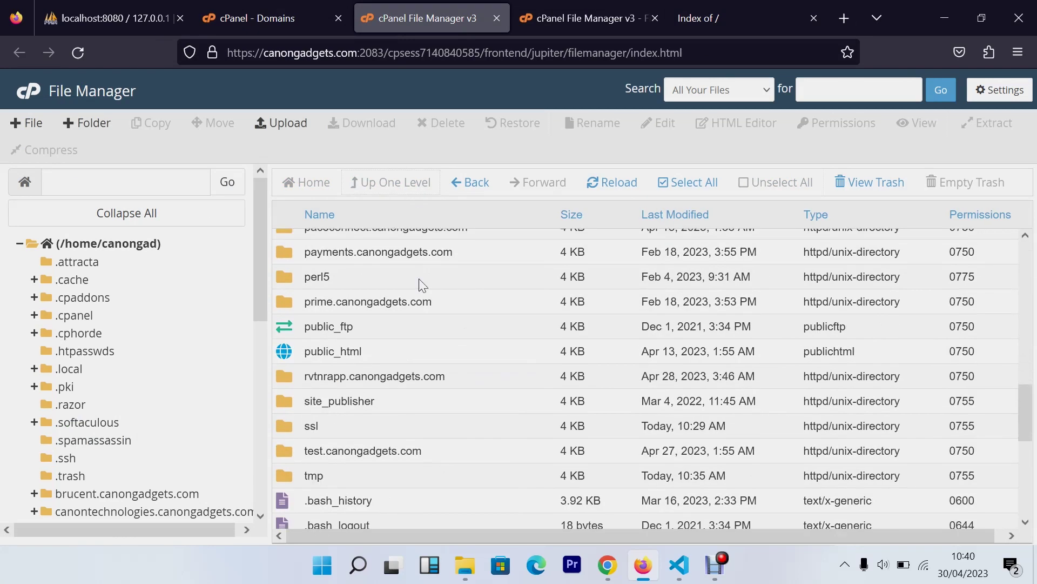
scroll(421, 301, "up", 2)
scroll(419, 319, "down", 4)
scroll(416, 324, "up", 5)
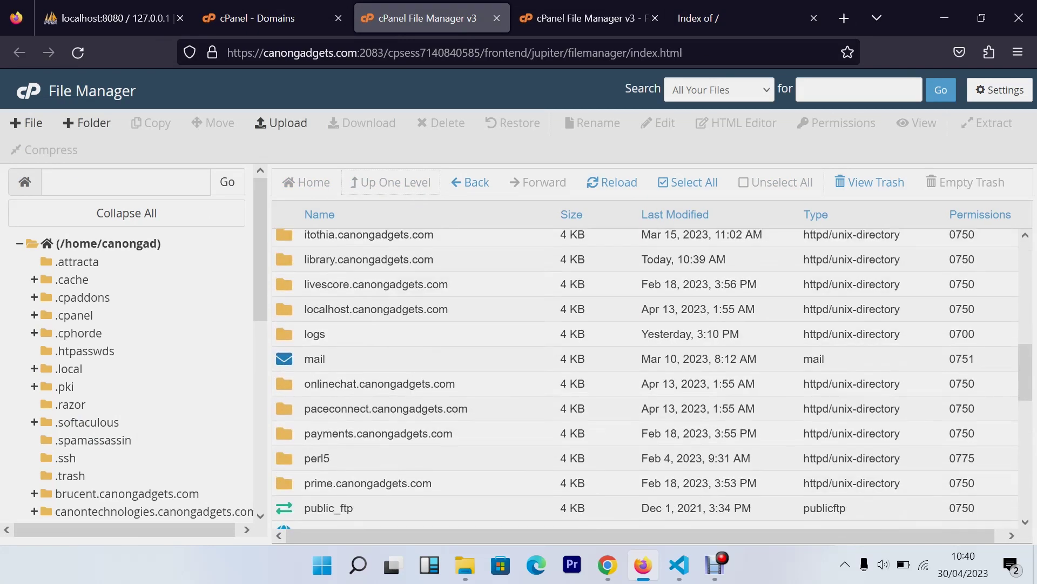
double_click(469, 266)
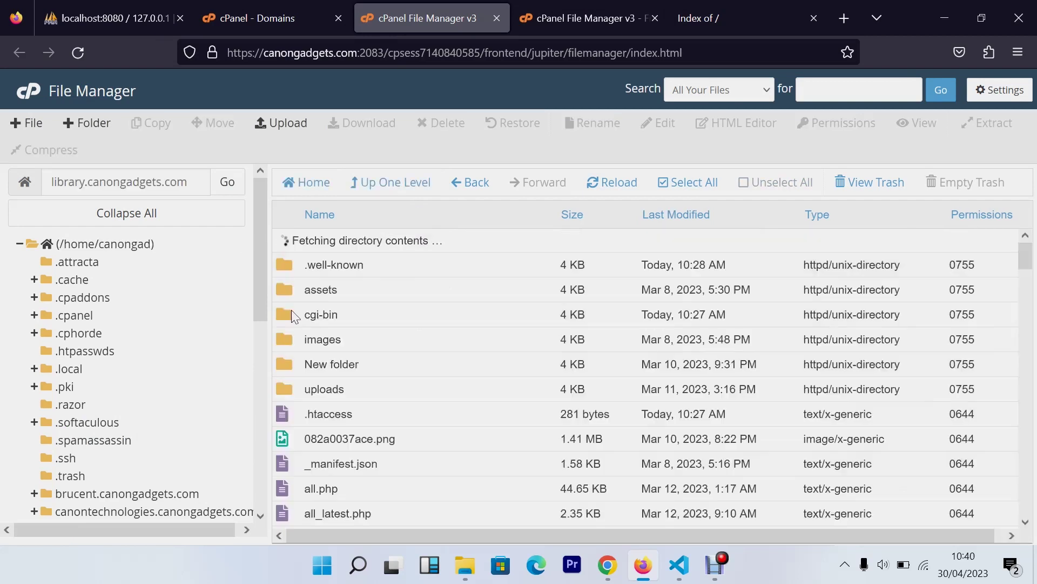
Reload library.canongadgets.com to show the Welcome Back sign-in page, then close developer tools and the insecure-login warning
left_click(697, 18)
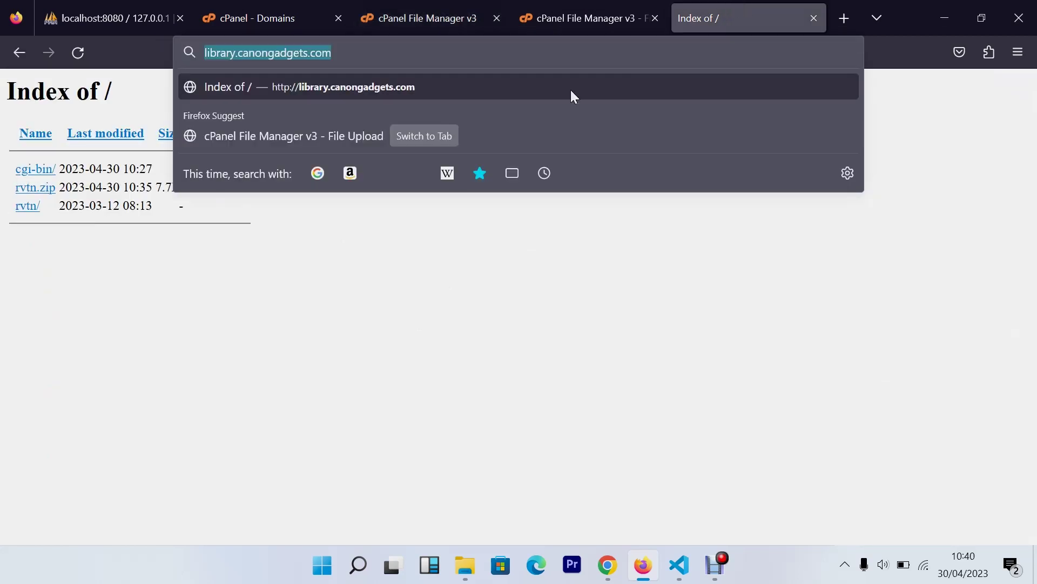
left_click(81, 51)
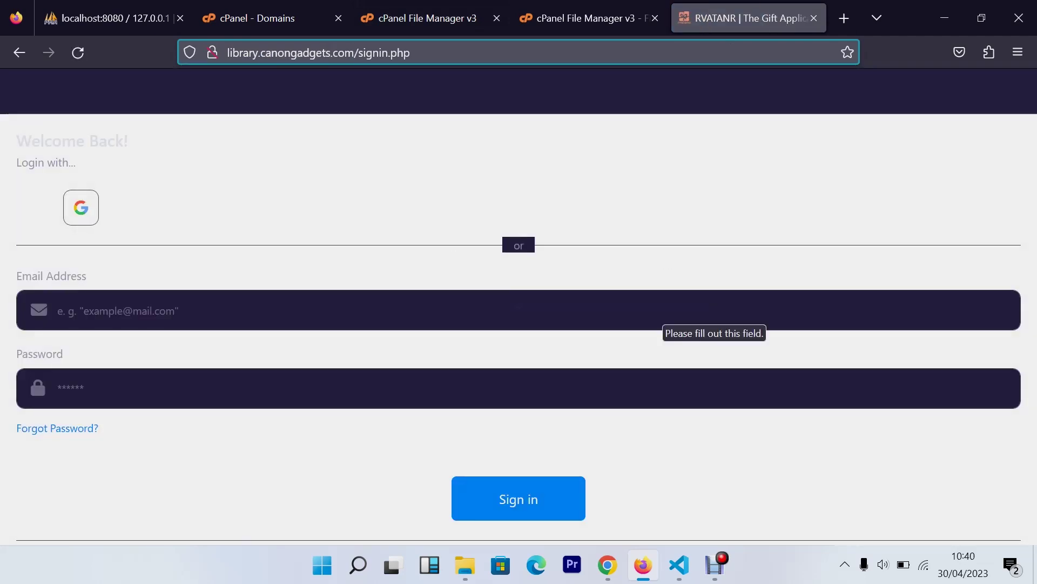
left_click(87, 310)
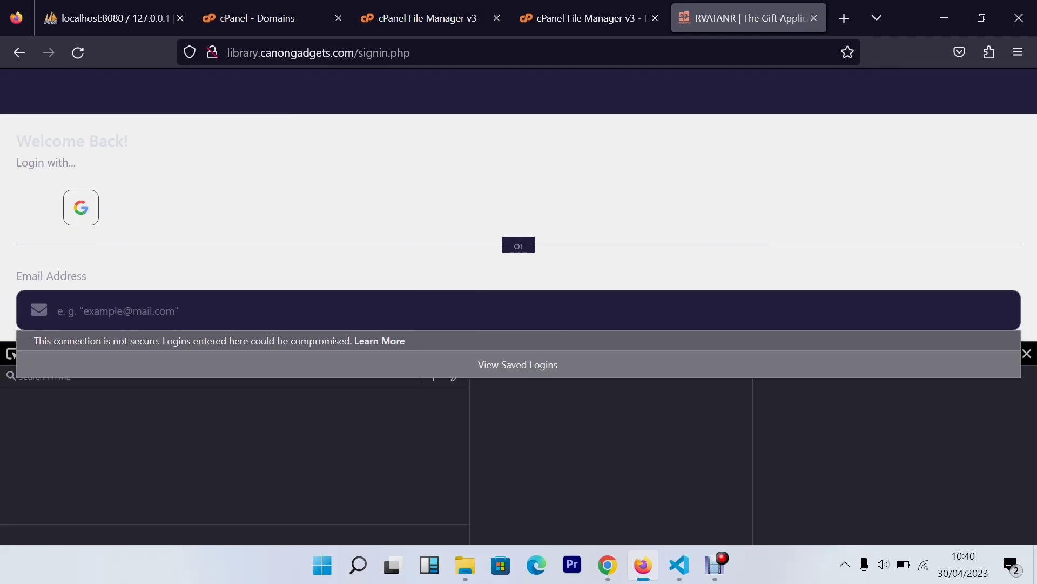
left_click(1027, 353)
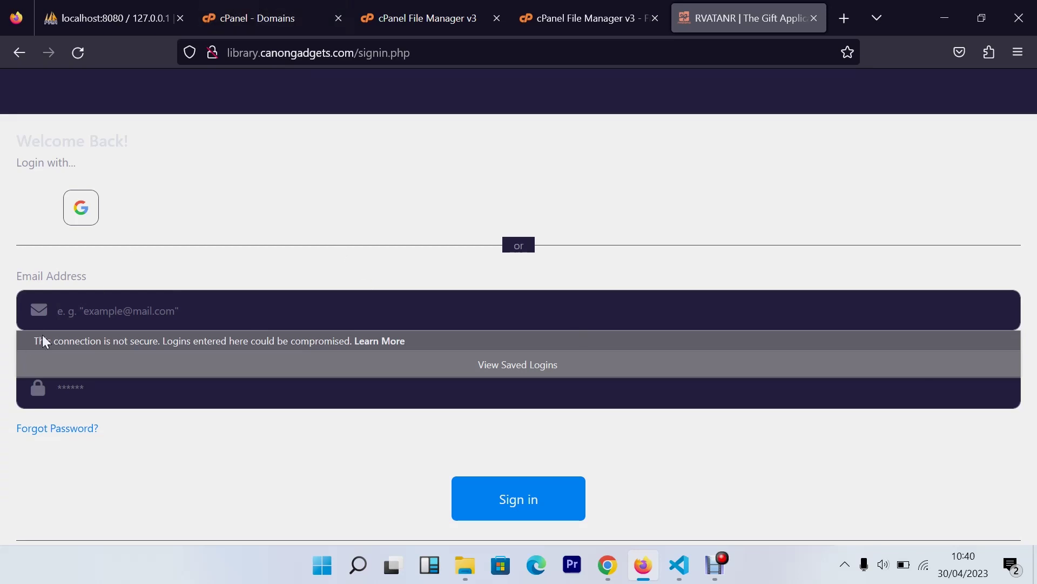
left_click(3, 339)
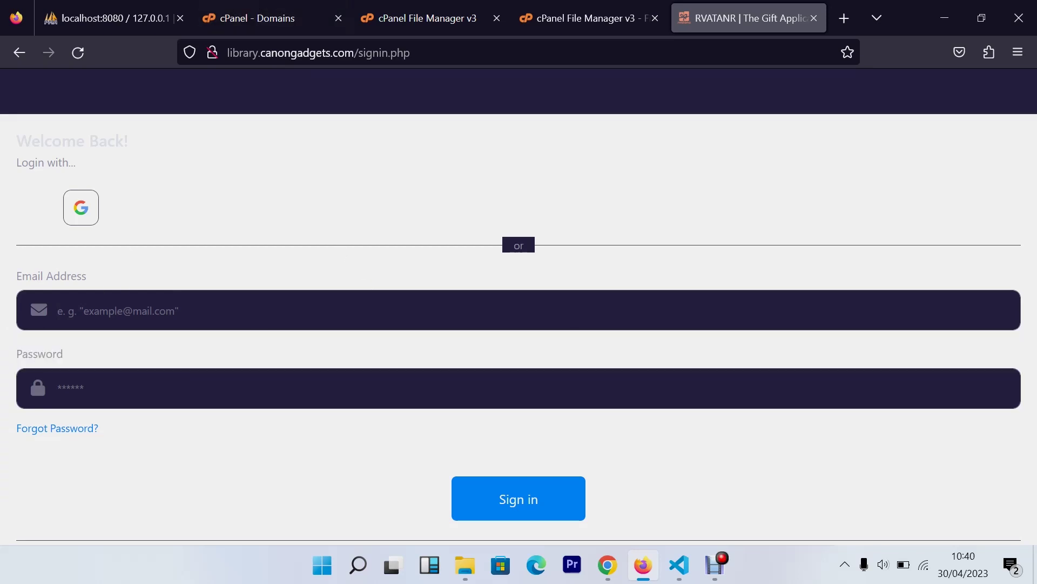